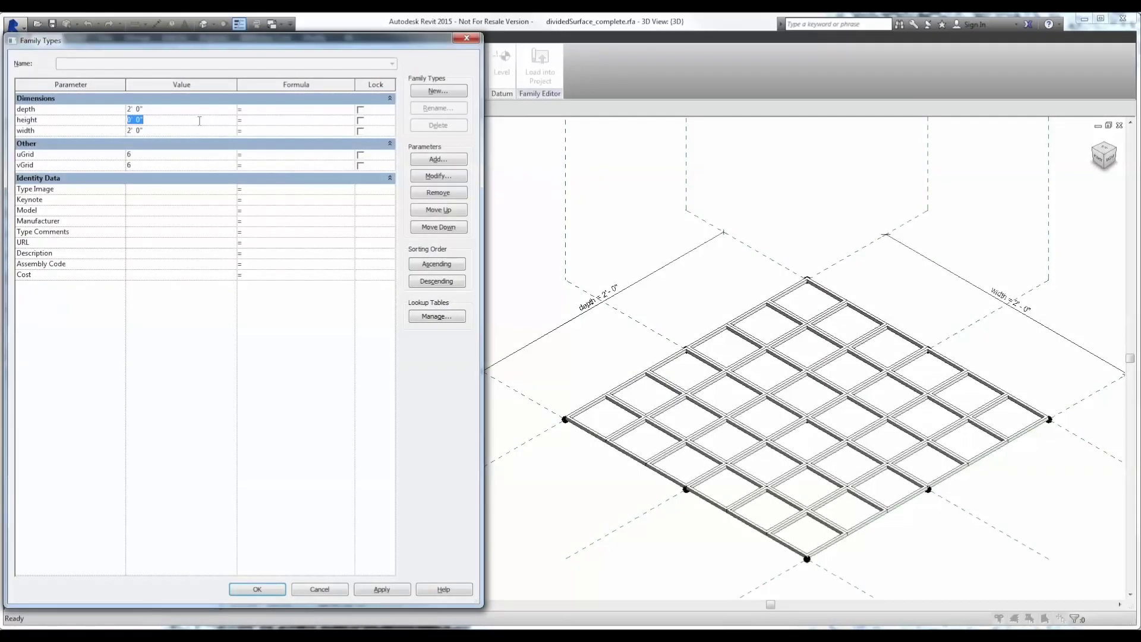
Flex the family by applying a height of 2' 0" and a uGrid value of 10
{"action": "left_click", "coordinate": [393, 589]}
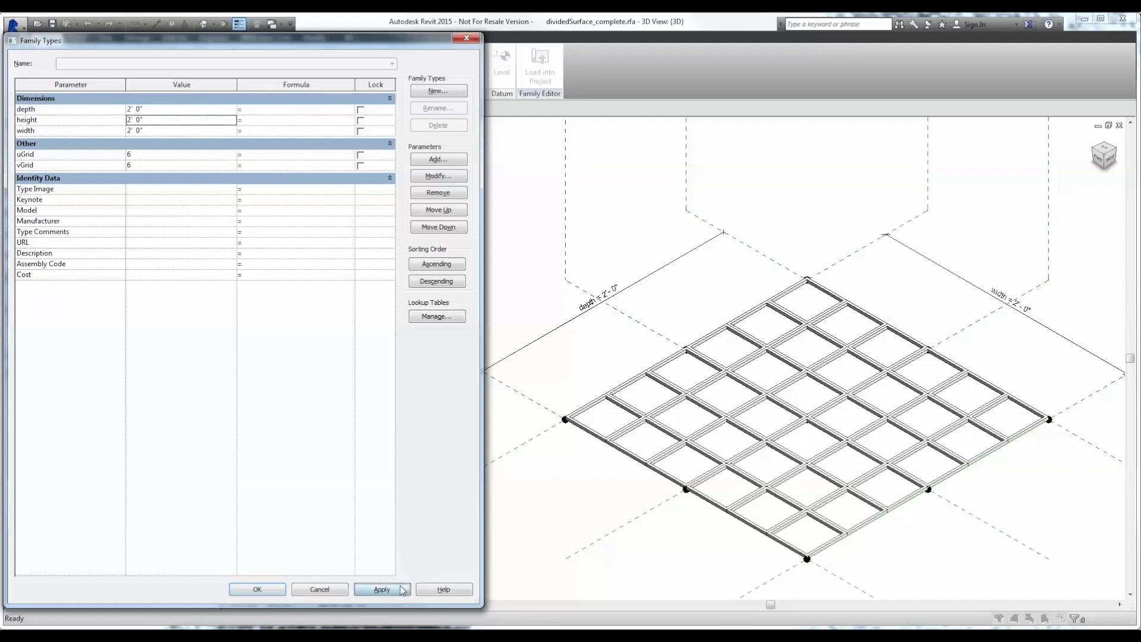
{"action": "left_click", "coordinate": [190, 154]}
{"action": "type", "text": "10"}
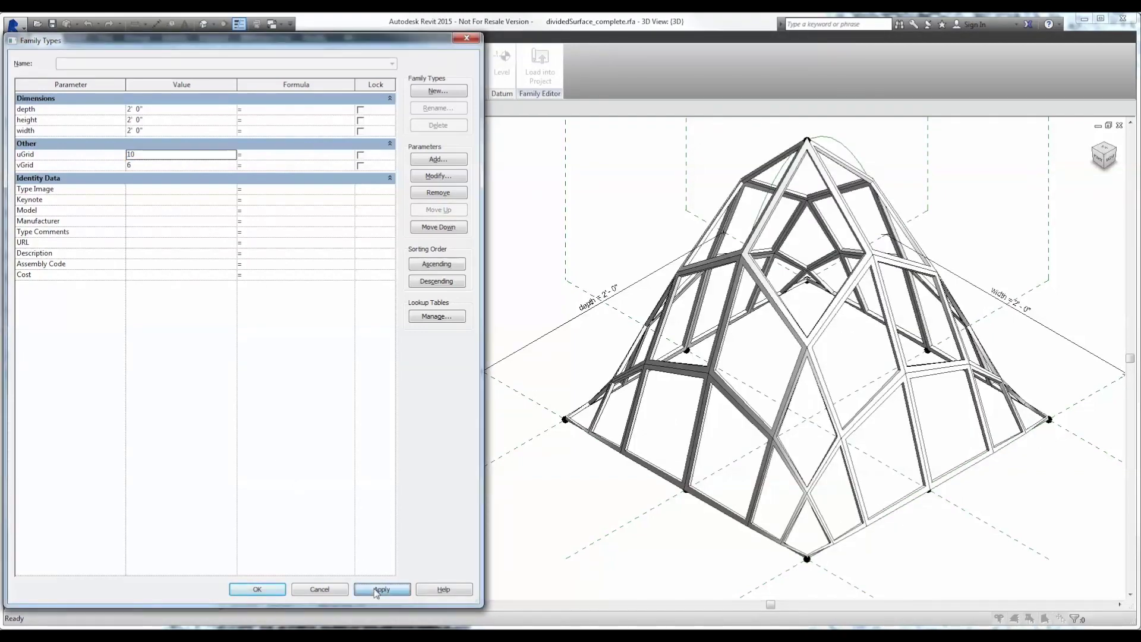
{"action": "left_click", "coordinate": [376, 590]}
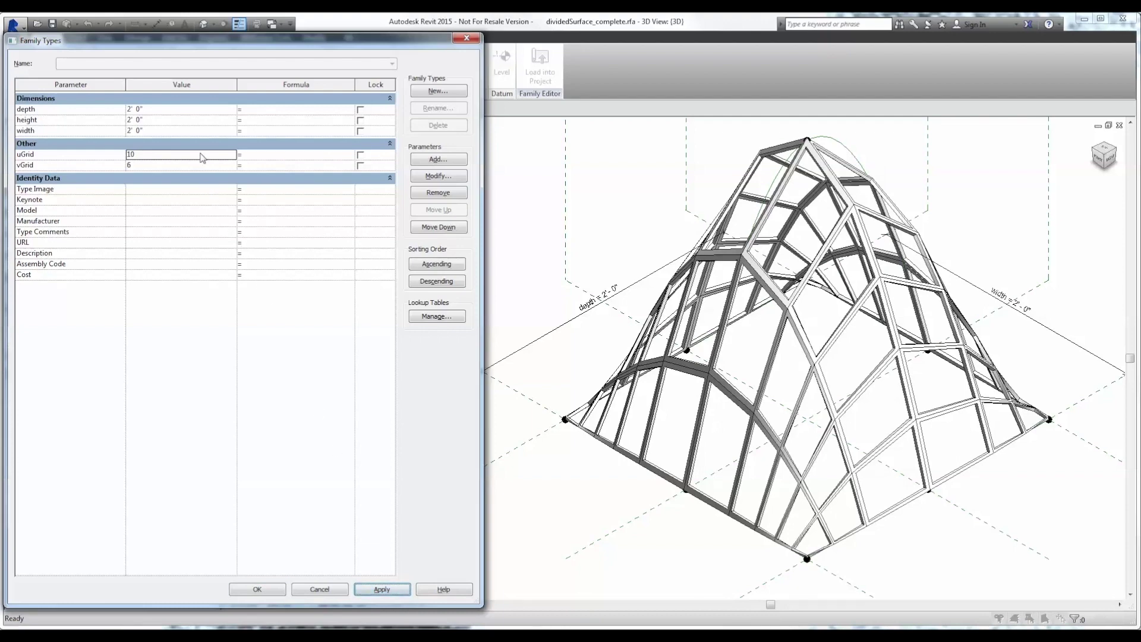
Set the depth, height and width parameters to 1' 0" and both uGrid and vGrid to 2, and confirm the family types
{"action": "left_click", "coordinate": [178, 120]}
{"action": "type", "text": "1"}
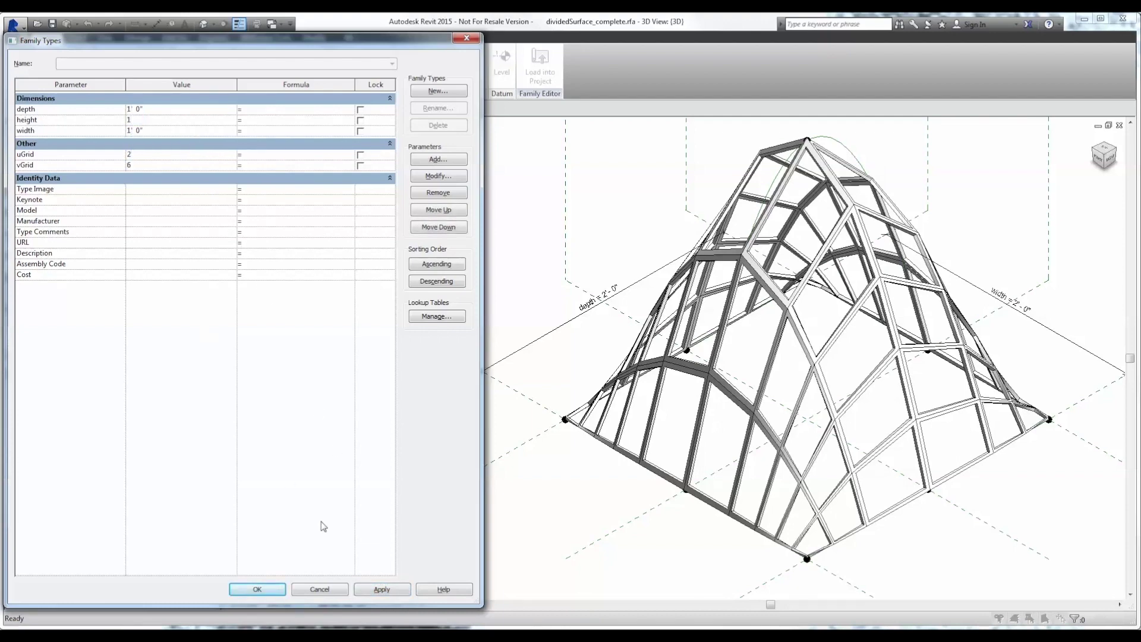
{"action": "left_click", "coordinate": [374, 592]}
{"action": "left_click", "coordinate": [165, 166]}
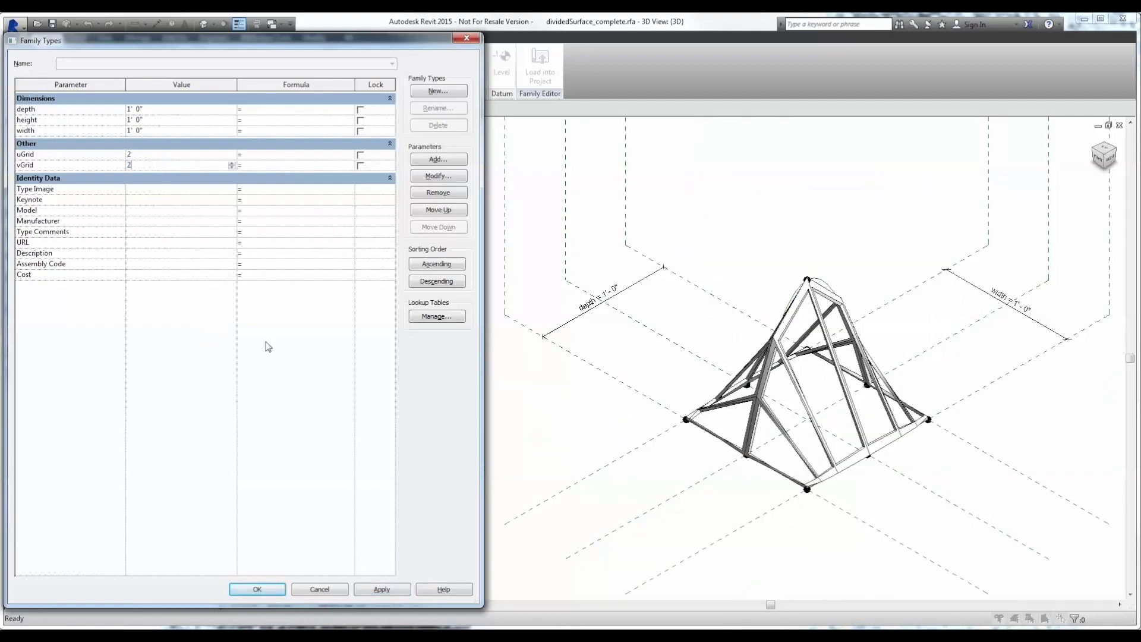
{"action": "left_click", "coordinate": [375, 590]}
{"action": "left_click", "coordinate": [257, 589]}
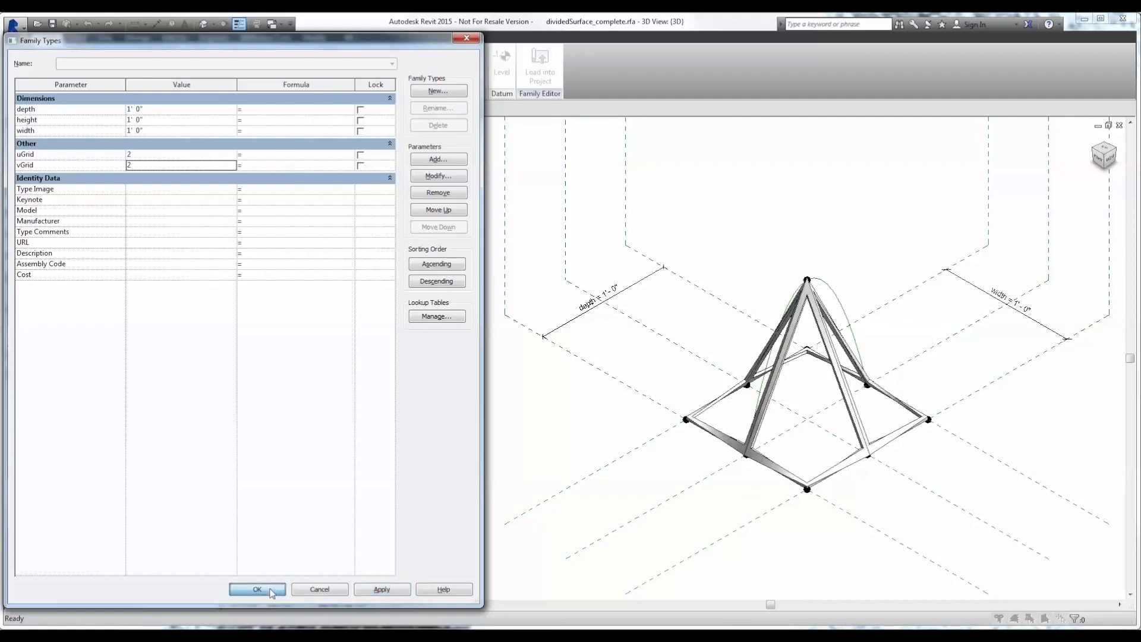
Inspect the divided surface's curtain panels and open the aperature panel family in its 3D view
{"action": "middle_click_drag", "start_coordinate": [657, 369], "coordinate": [971, 387], "text": "shift"}
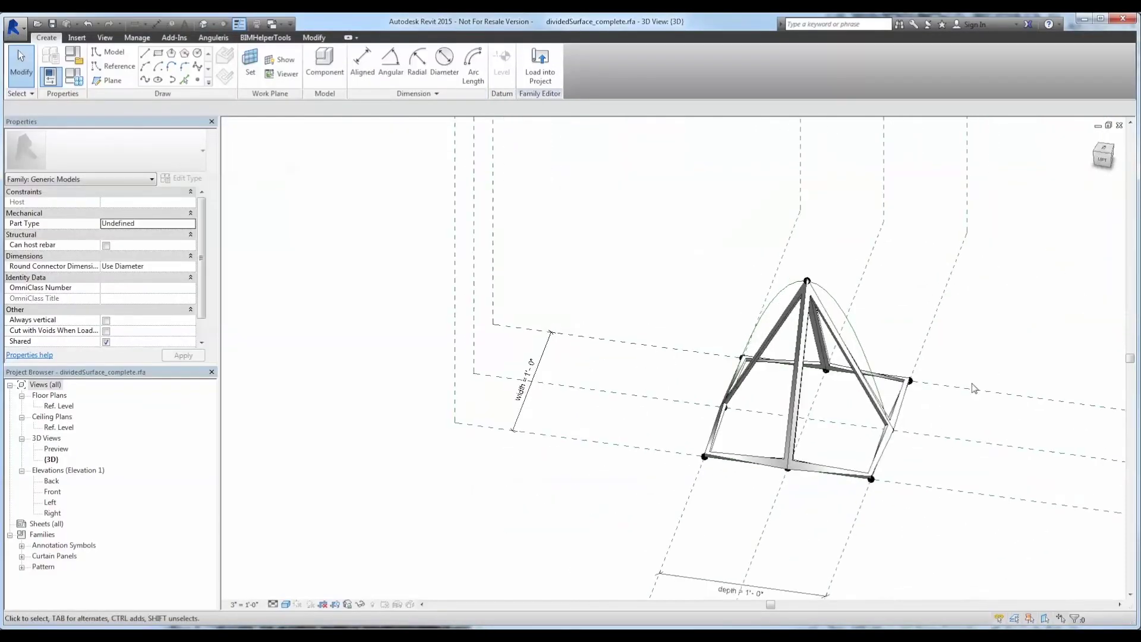
{"action": "scroll", "coordinate": [924, 435], "scroll_direction": "up", "scroll_amount": 3}
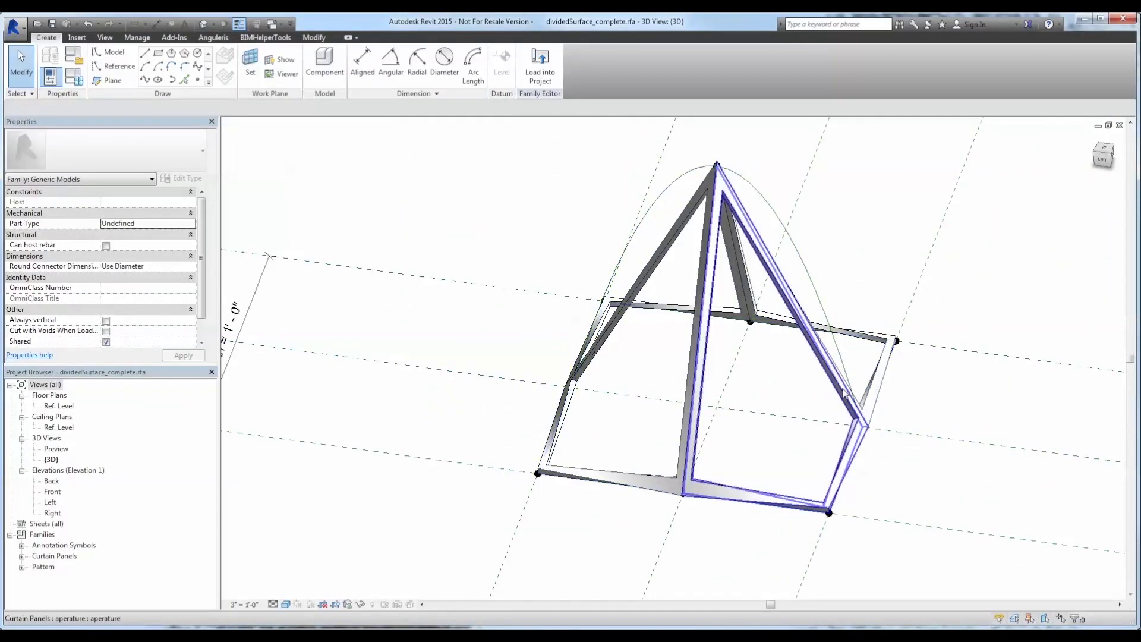
{"action": "left_click", "coordinate": [844, 392]}
{"action": "middle_click_drag", "start_coordinate": [990, 396], "coordinate": [621, 362], "text": "shift"}
{"action": "double_click", "coordinate": [785, 509]}
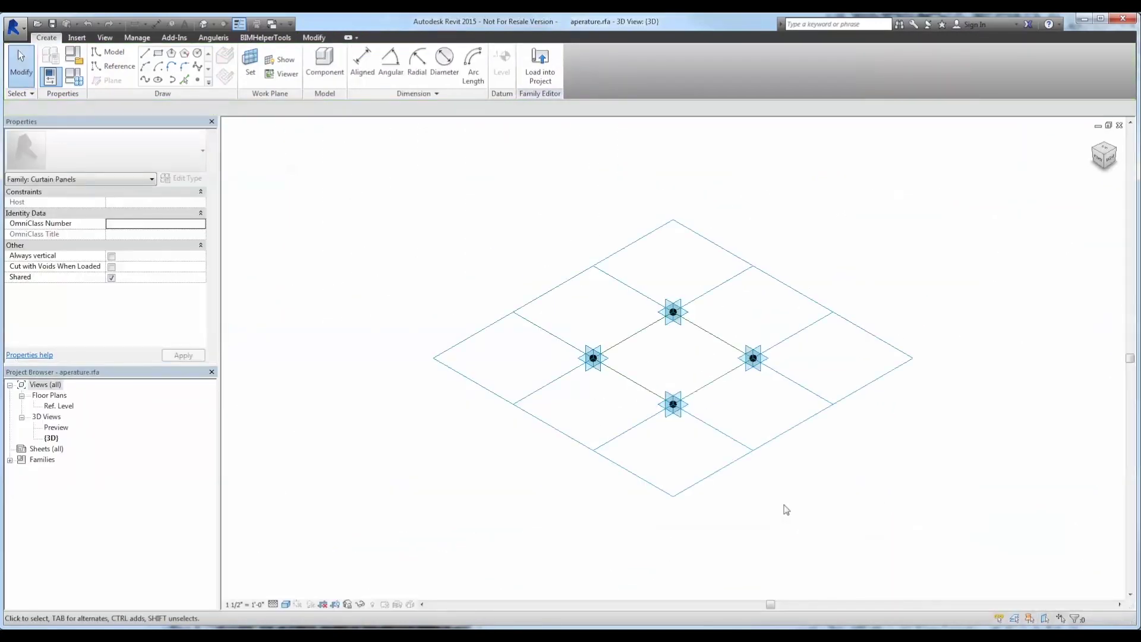
Place eight reference points on the panel's four reference lines, one near each end of every line
{"action": "scroll", "coordinate": [736, 342], "scroll_direction": "up", "scroll_amount": 5}
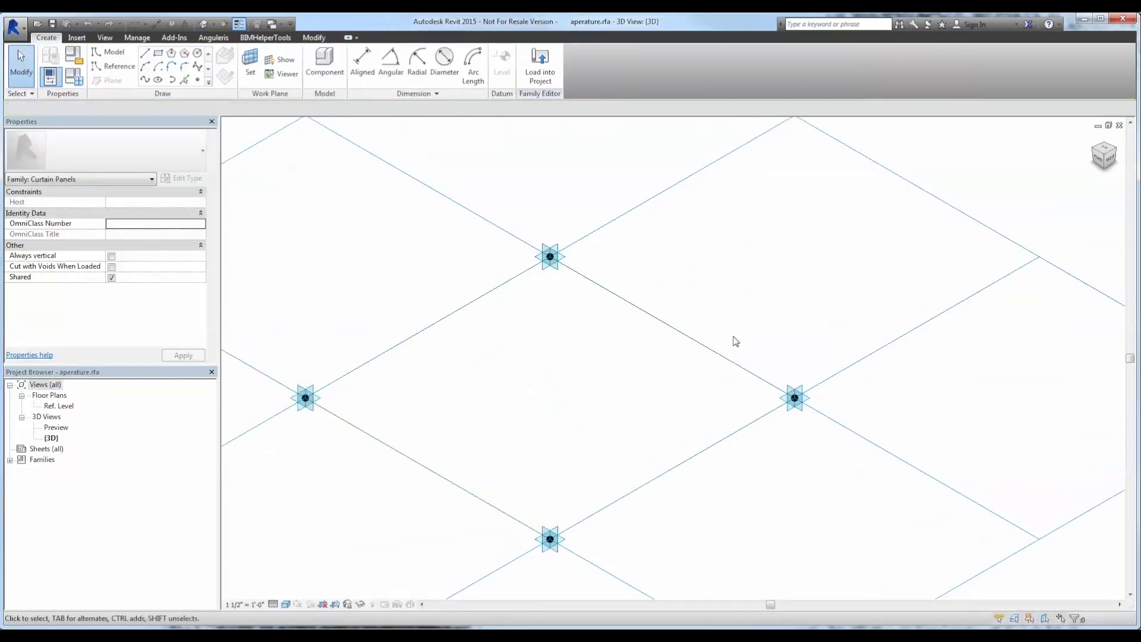
{"action": "left_click", "coordinate": [198, 79]}
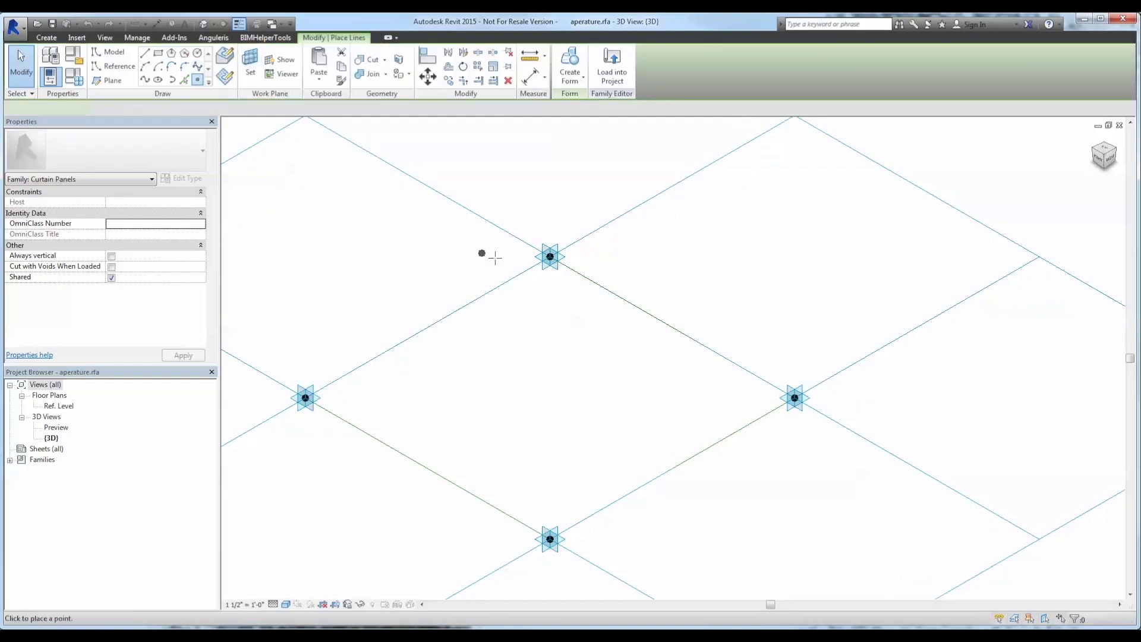
{"action": "left_click", "coordinate": [525, 271]}
{"action": "left_click", "coordinate": [571, 269]}
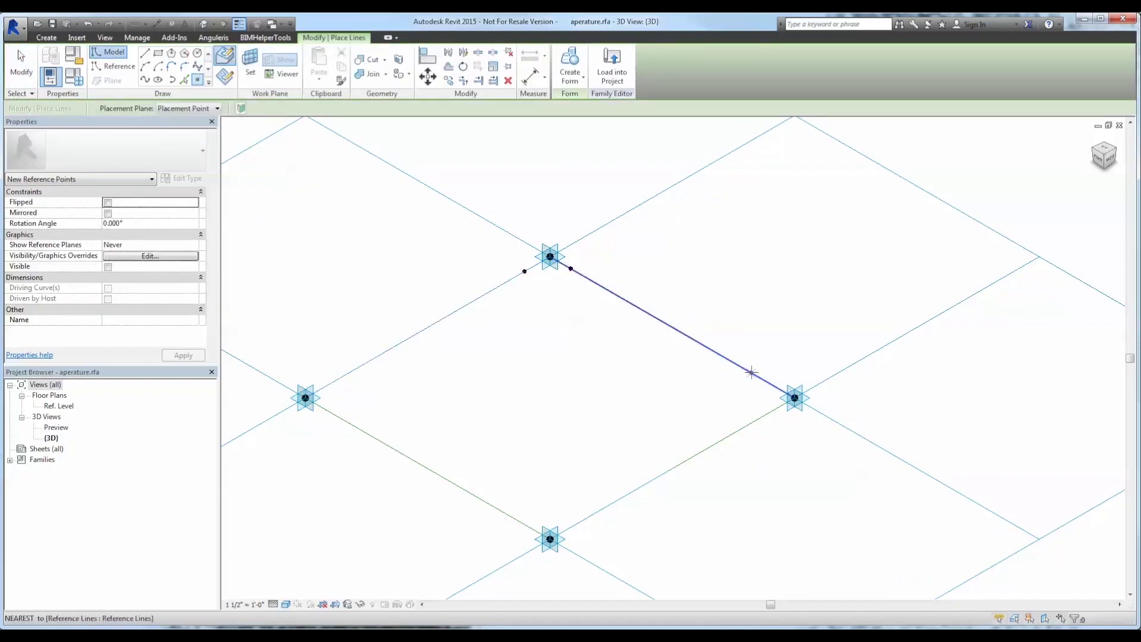
{"action": "left_click", "coordinate": [751, 372]}
{"action": "left_click", "coordinate": [767, 415]}
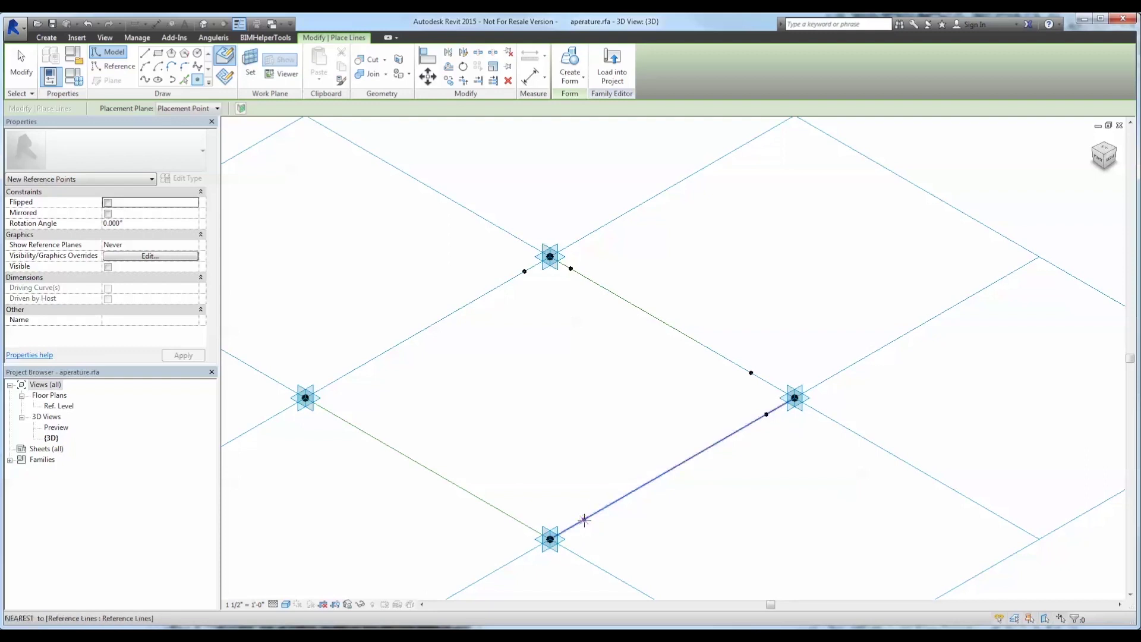
{"action": "left_click", "coordinate": [584, 520]}
{"action": "left_click", "coordinate": [347, 422]}
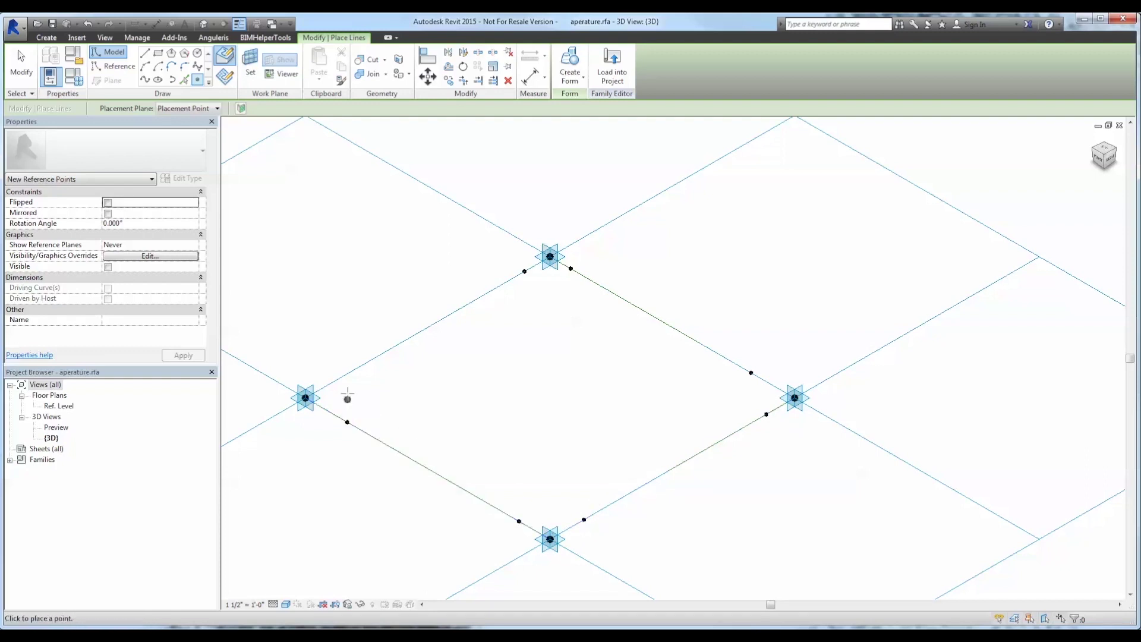
{"action": "left_click", "coordinate": [345, 375]}
{"action": "key", "text": "Escape"}
{"action": "key", "text": "Escape"}
Set Measure From to End for the reference point near the top corner on the panel's upper-right edge
{"action": "key", "text": "Tab"}
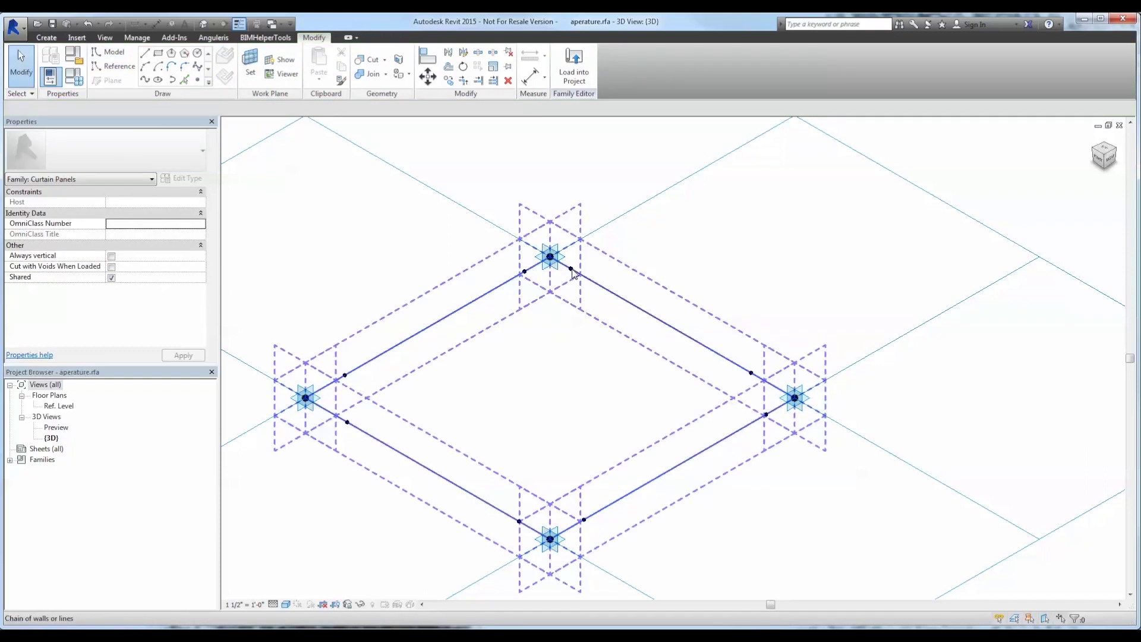
{"action": "key", "text": "Tab"}
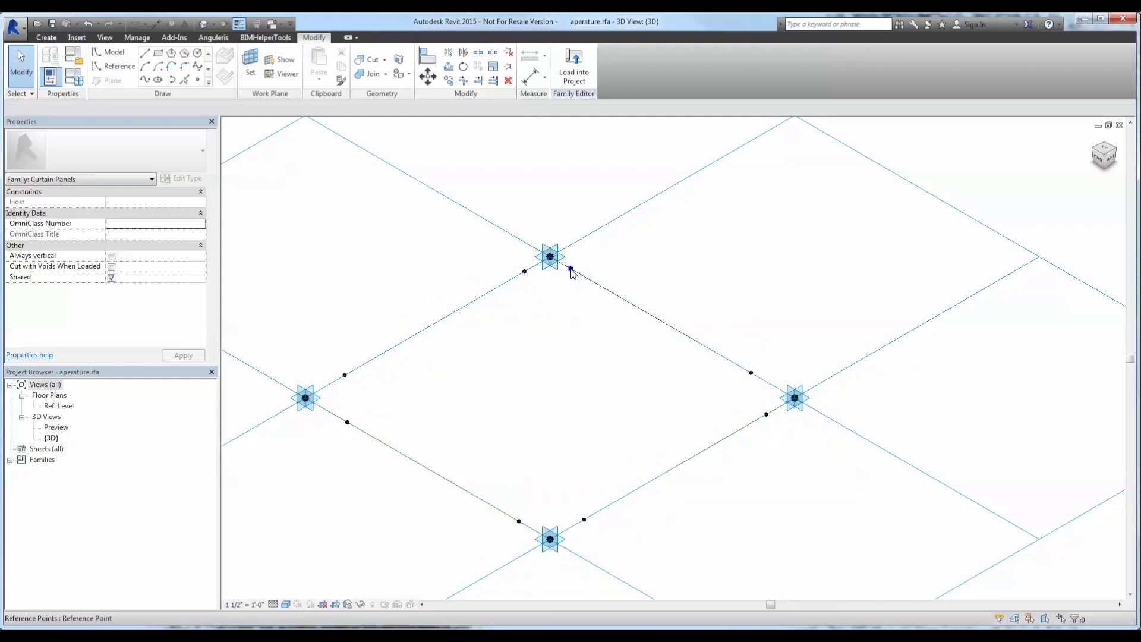
{"action": "left_click", "coordinate": [571, 270]}
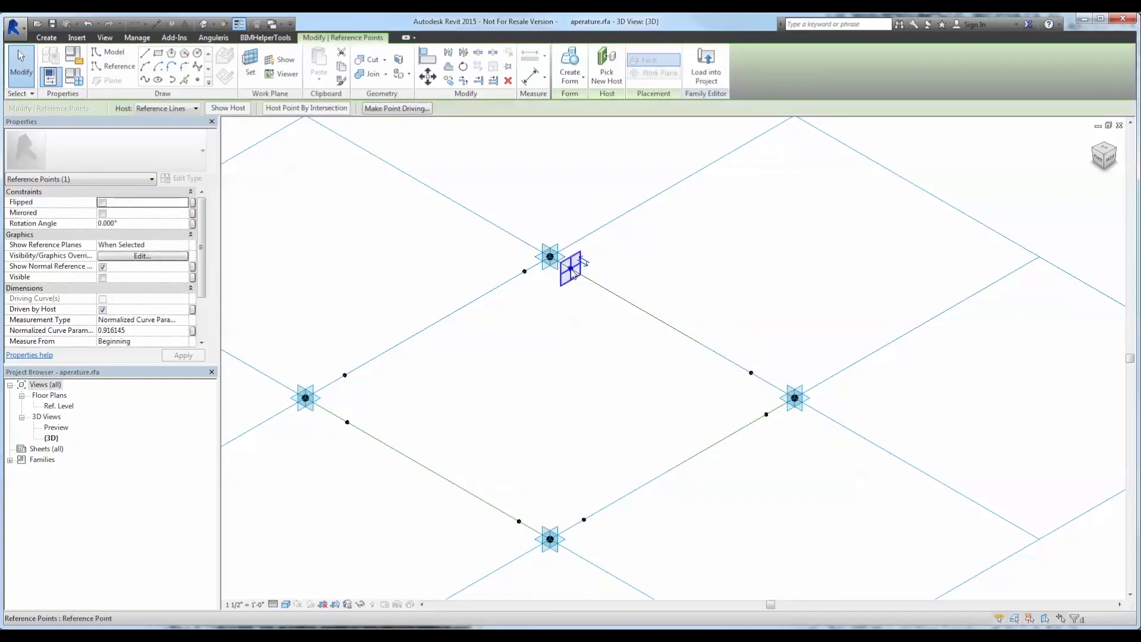
{"action": "left_click", "coordinate": [188, 347]}
{"action": "left_click", "coordinate": [178, 362]}
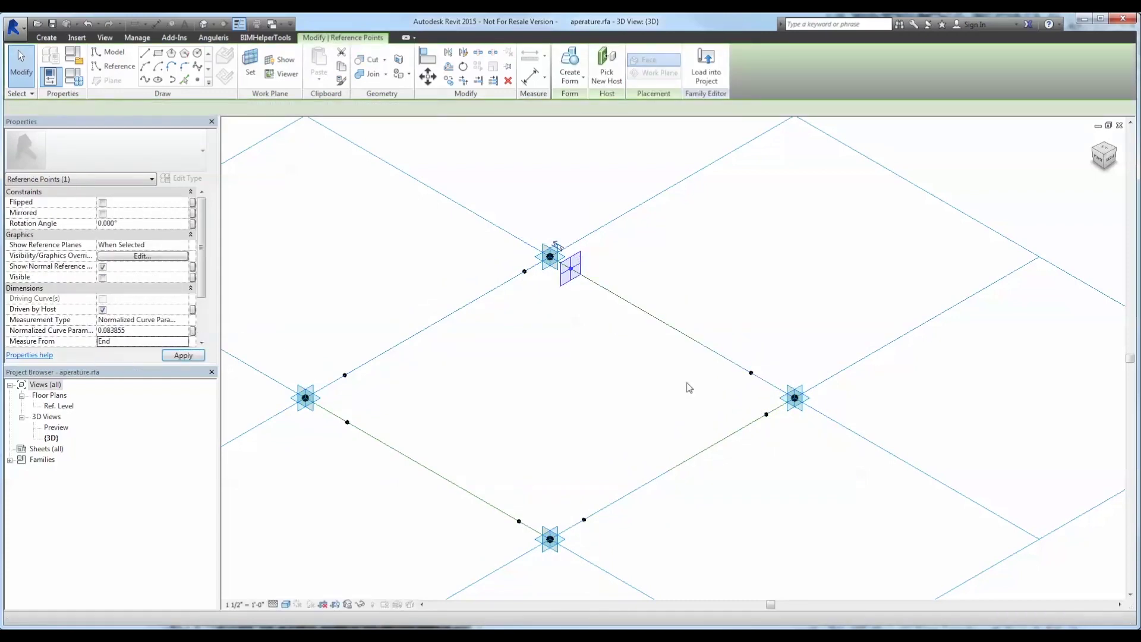
Set Measure From to End for the reference point near the right corner on the panel's lower-right edge
{"action": "left_click_drag", "start_coordinate": [743, 337], "coordinate": [758, 380]}
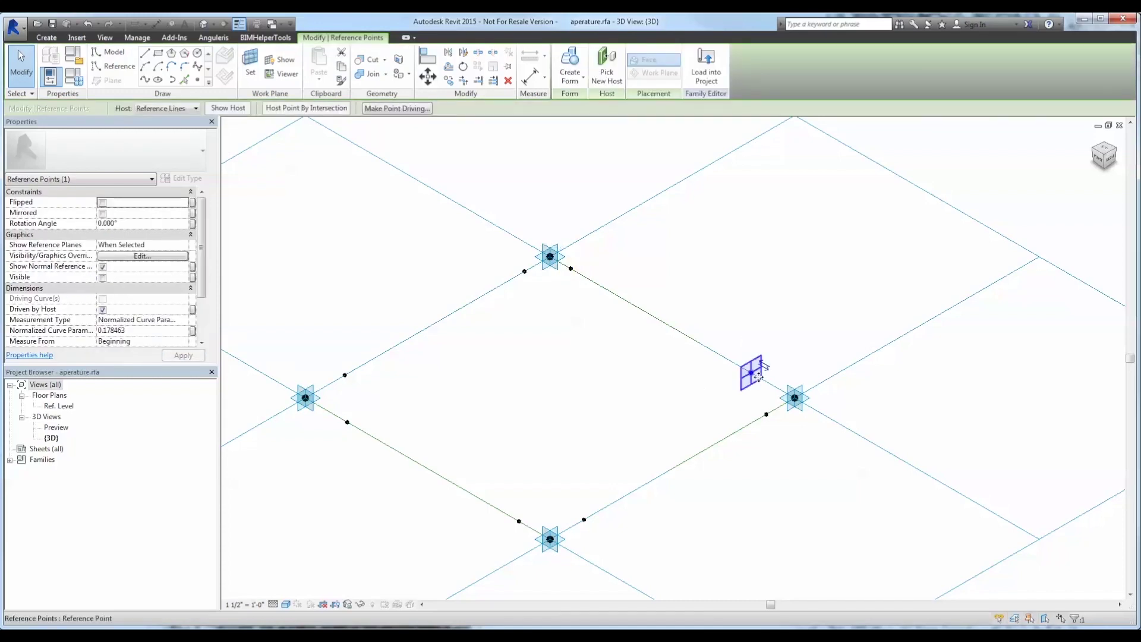
{"action": "left_click", "coordinate": [774, 424]}
{"action": "left_click", "coordinate": [768, 416]}
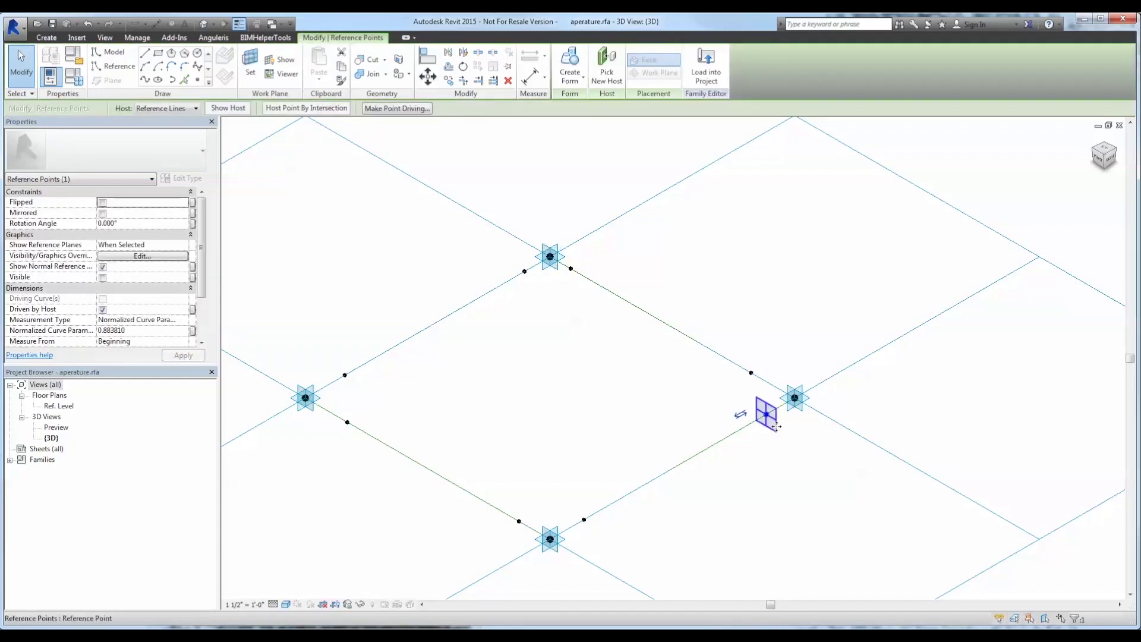
{"action": "left_click", "coordinate": [184, 342]}
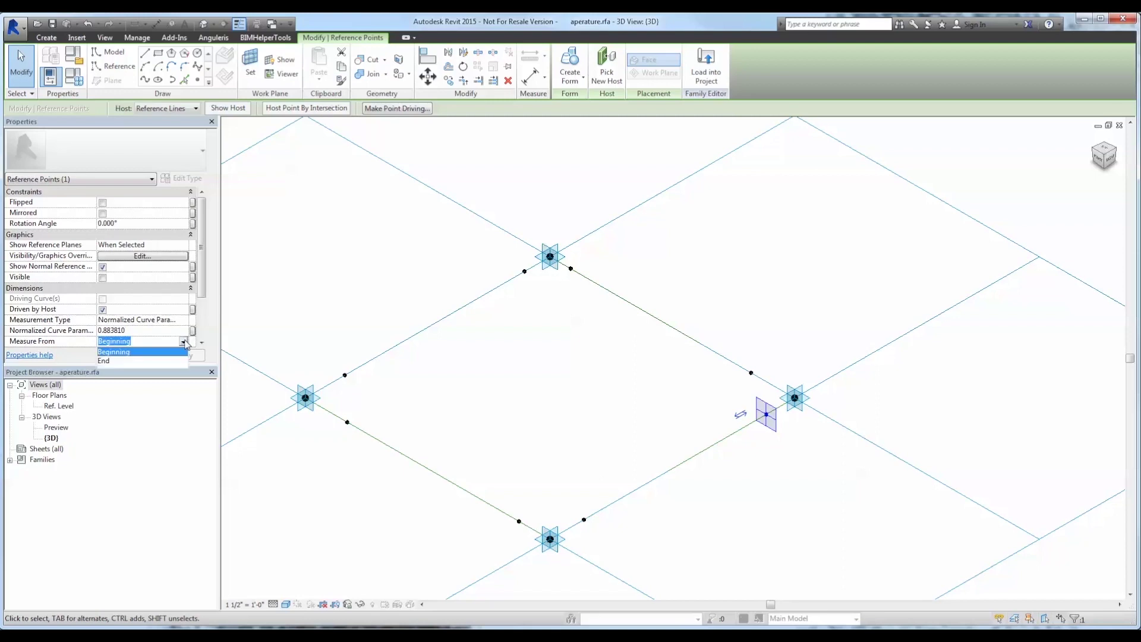
{"action": "left_click", "coordinate": [118, 361]}
Set Measure From to End for the lower-left edge's point near the bottom corner and the upper-left edge's point near the left corner
{"action": "left_click_drag", "start_coordinate": [569, 487], "coordinate": [519, 522]}
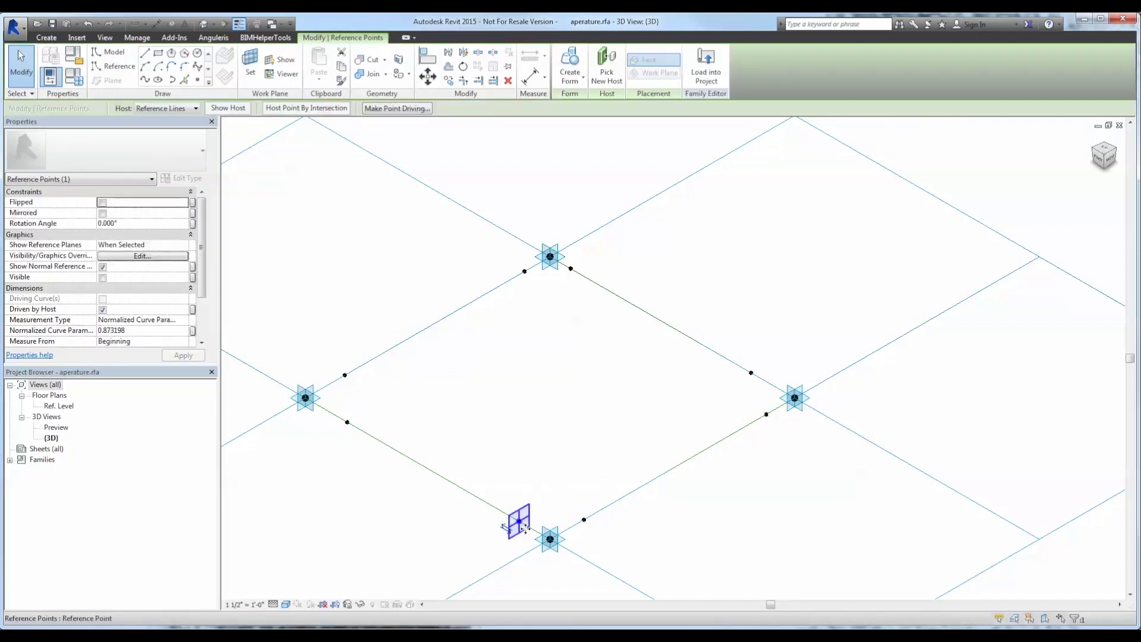
{"action": "left_click", "coordinate": [139, 341]}
{"action": "left_click", "coordinate": [131, 361]}
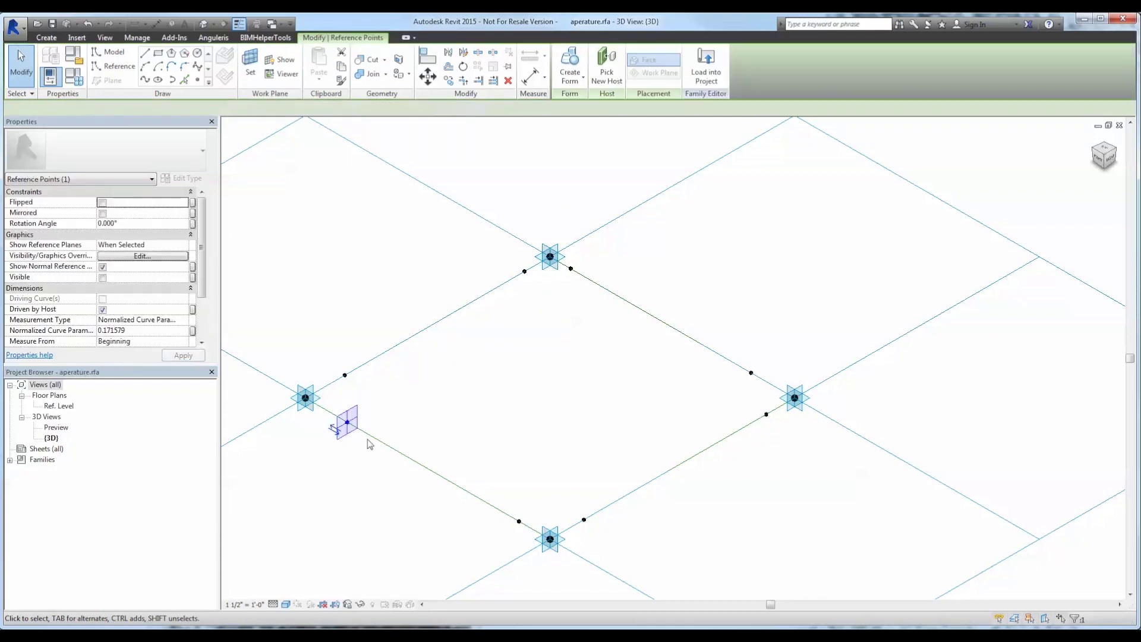
{"action": "left_click", "coordinate": [248, 333]}
{"action": "left_click", "coordinate": [364, 386]}
{"action": "left_click", "coordinate": [139, 341]}
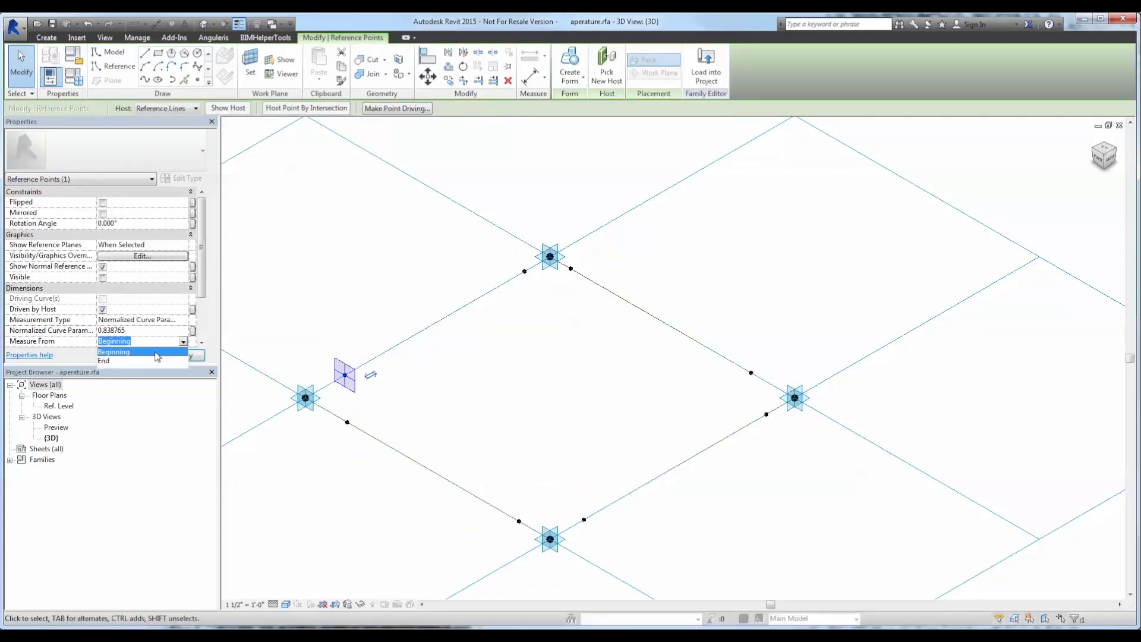
{"action": "left_click", "coordinate": [131, 362]}
Associate the Normalized Curve Parameter of all eight reference points with a new instance family parameter named openingConstraint
{"action": "left_click_drag", "start_coordinate": [486, 247], "coordinate": [548, 281]}
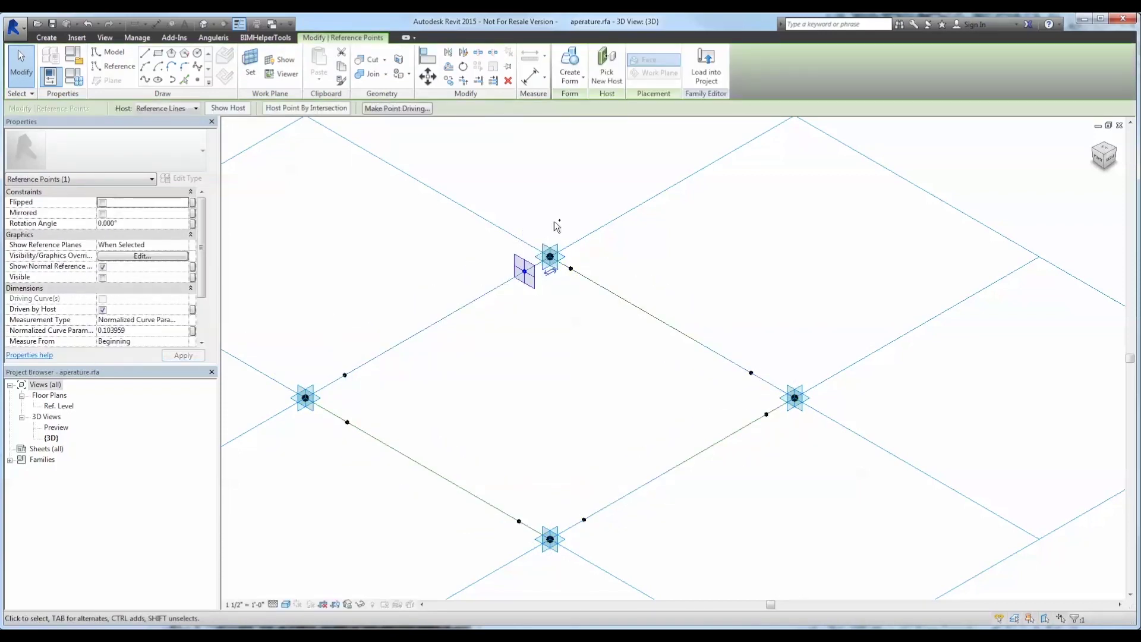
{"action": "left_click_drag", "start_coordinate": [562, 201], "coordinate": [589, 288], "text": "ctrl"}
{"action": "left_click_drag", "start_coordinate": [734, 321], "coordinate": [781, 437], "text": "ctrl"}
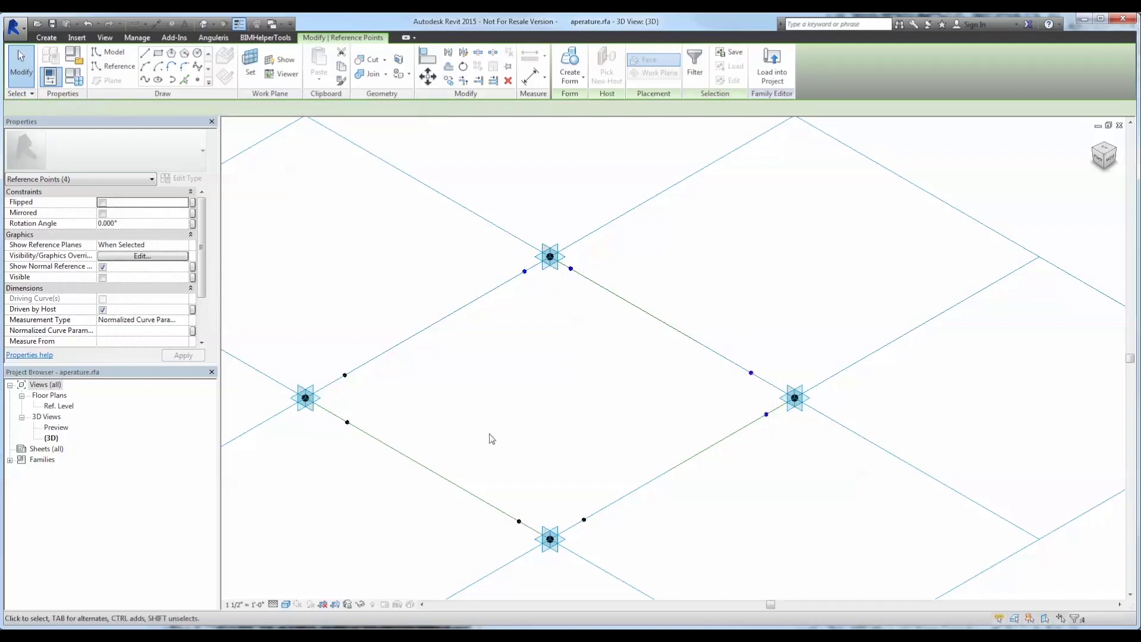
{"action": "left_click_drag", "start_coordinate": [497, 446], "coordinate": [604, 535], "text": "ctrl"}
{"action": "left_click_drag", "start_coordinate": [325, 344], "coordinate": [386, 456], "text": "ctrl"}
{"action": "left_click", "coordinate": [192, 331]}
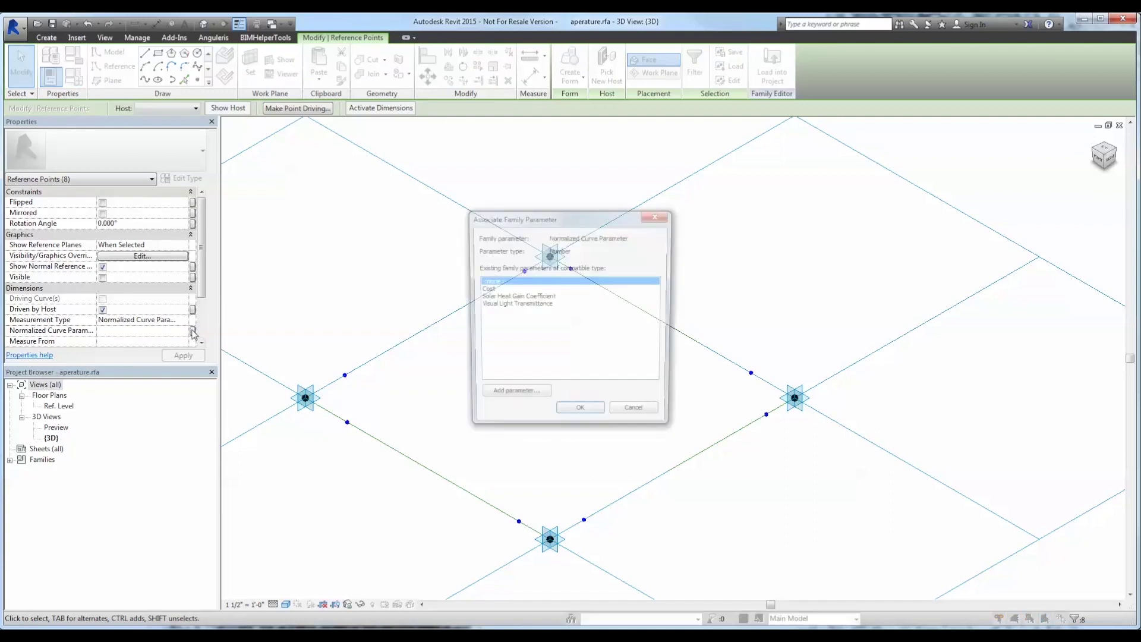
{"action": "left_click", "coordinate": [514, 395]}
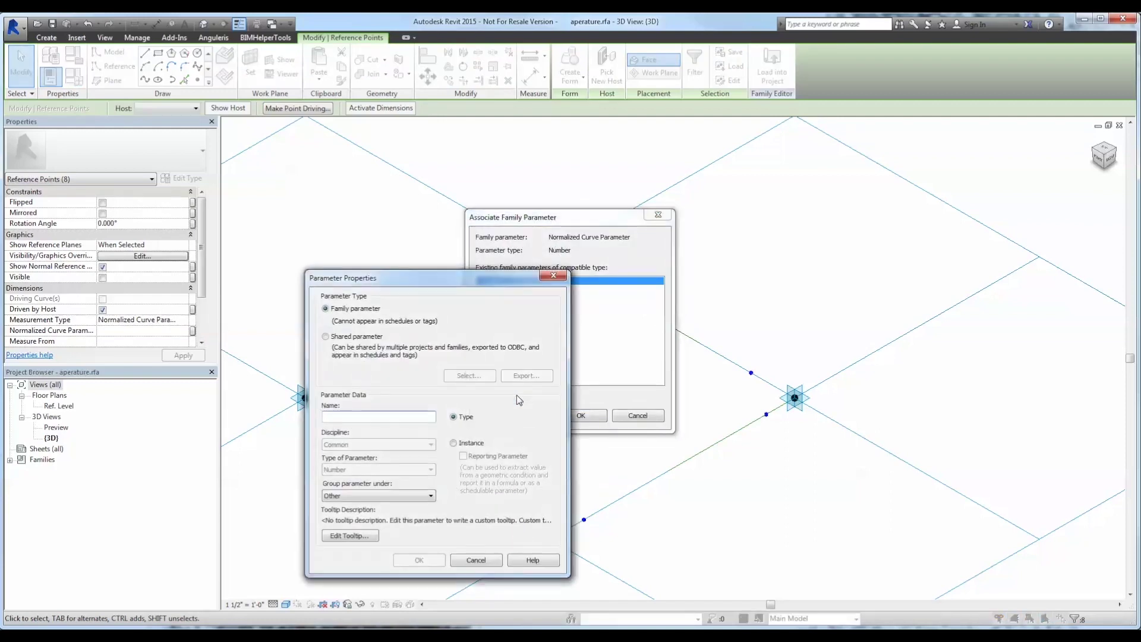
{"action": "type", "text": "openingConstraint"}
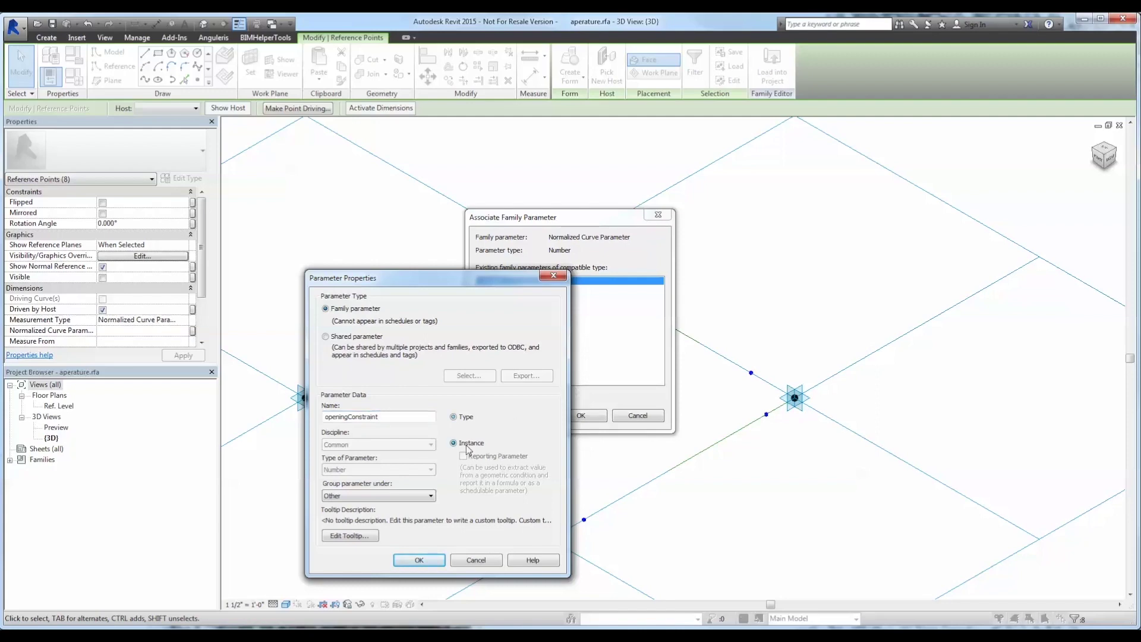
{"action": "left_click", "coordinate": [419, 559]}
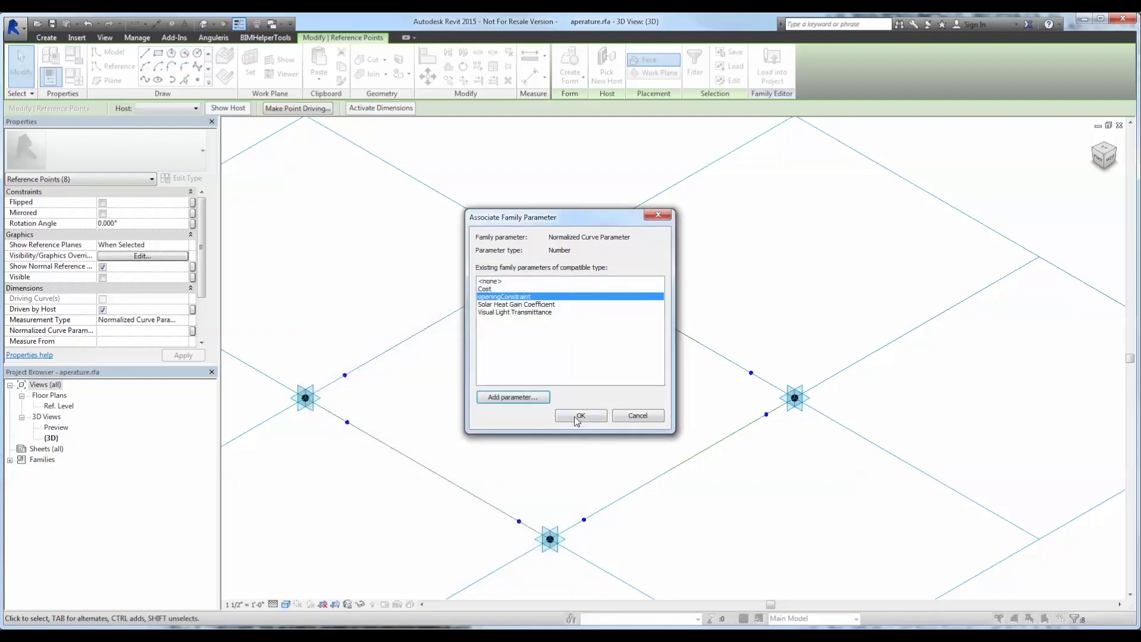
{"action": "left_click", "coordinate": [578, 416]}
Connect the upper-right edge's point near the right corner to the lower-left edge's point near the bottom corner with a model line
{"action": "left_click", "coordinate": [746, 370]}
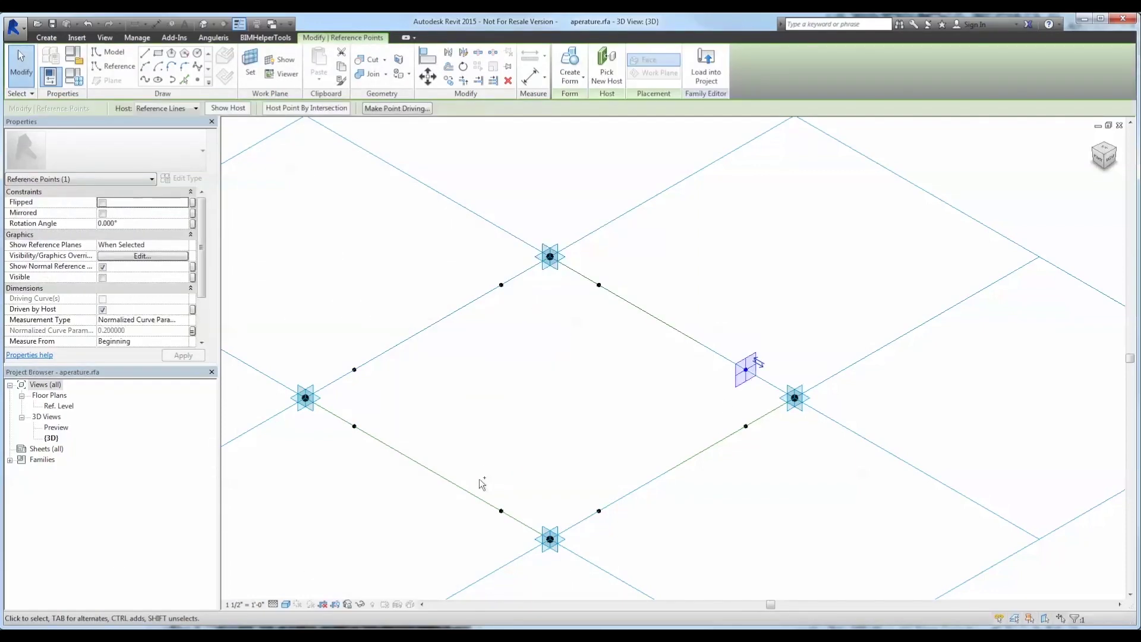
{"action": "left_click_drag", "start_coordinate": [507, 523], "coordinate": [508, 524], "text": "ctrl"}
{"action": "left_click", "coordinate": [145, 80]}
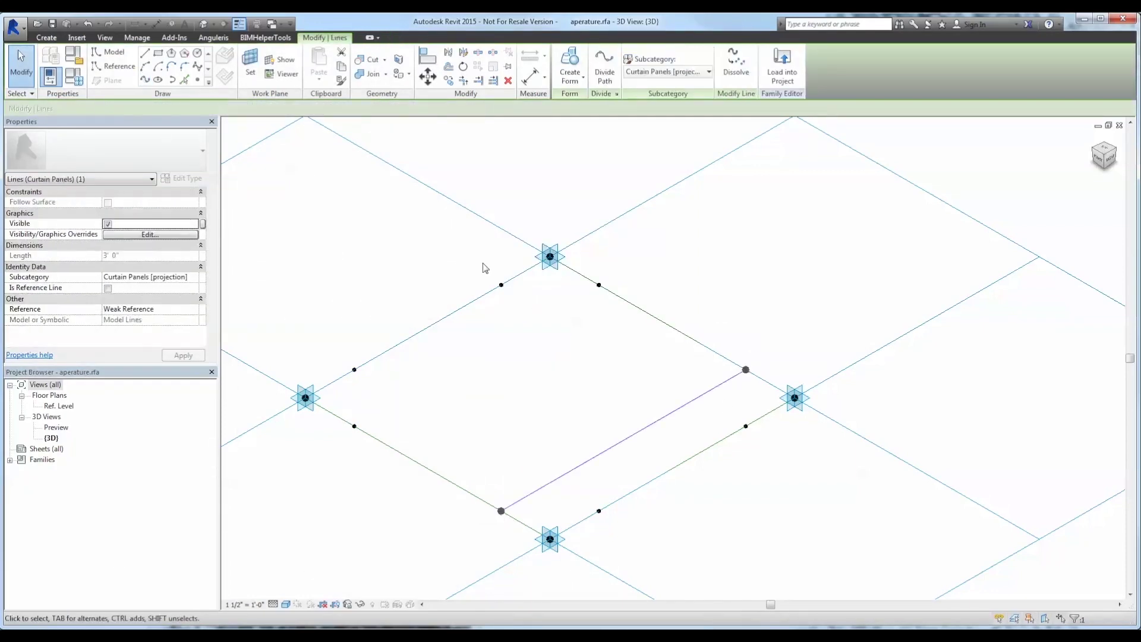
Connect the upper-left edge's point near the top corner to the lower-right edge's point near the right corner with a model line
{"action": "left_click_drag", "start_coordinate": [482, 263], "coordinate": [509, 301]}
{"action": "left_click", "coordinate": [510, 303]}
{"action": "left_click", "coordinate": [747, 462], "text": "ctrl"}
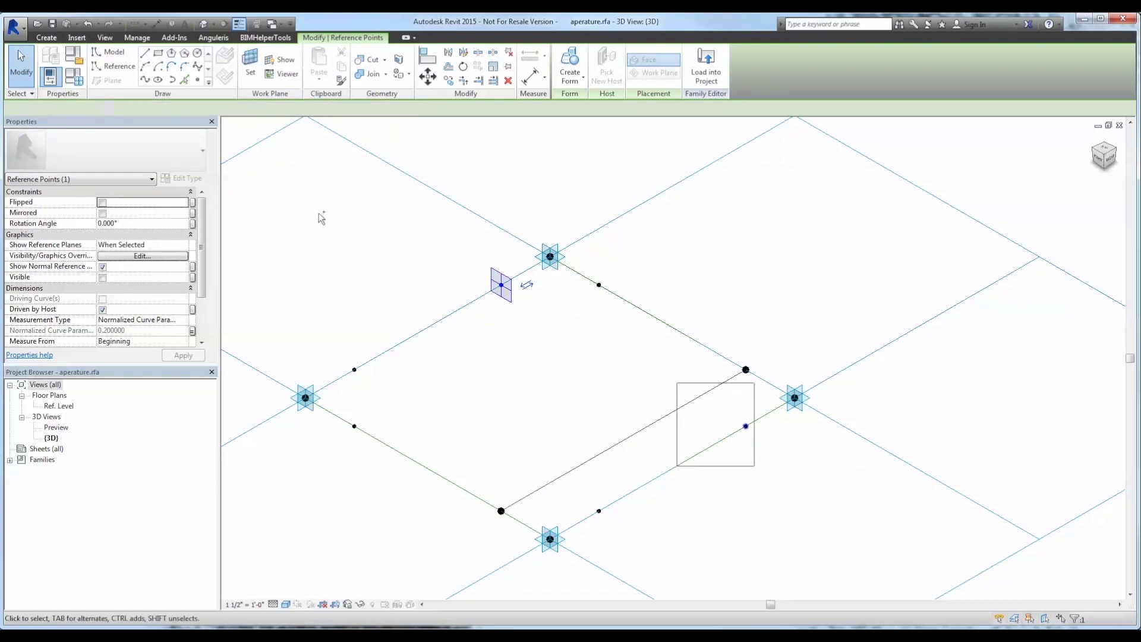
{"action": "left_click", "coordinate": [148, 80]}
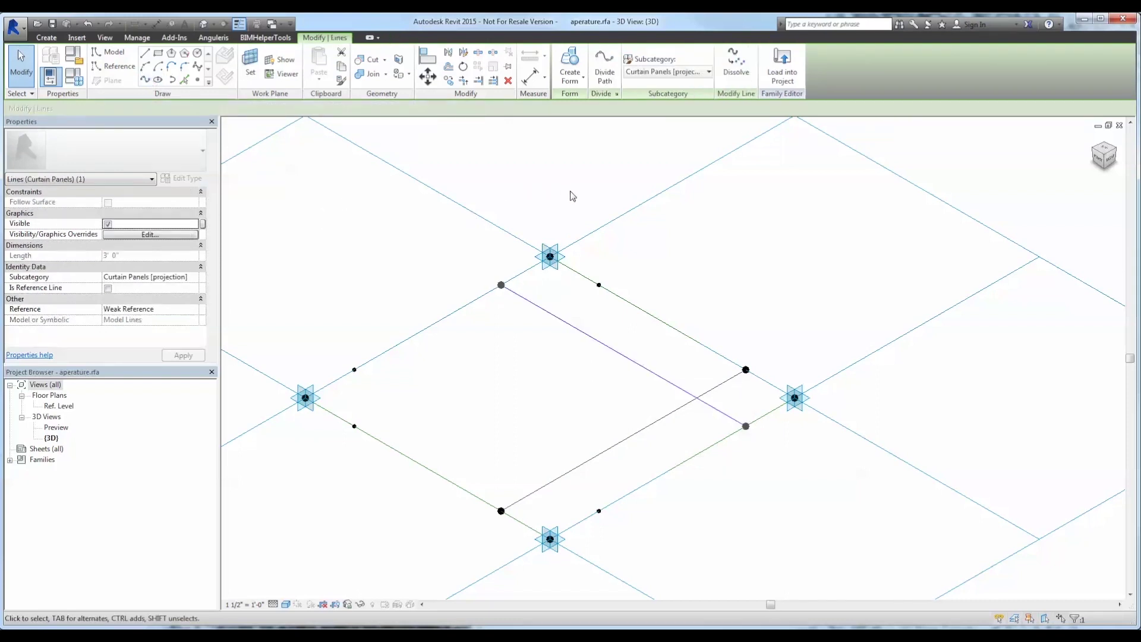
Connect the upper-right edge's point near the top corner to the lower-left edge's point near the left corner with a model line
{"action": "left_click_drag", "start_coordinate": [573, 196], "coordinate": [617, 301]}
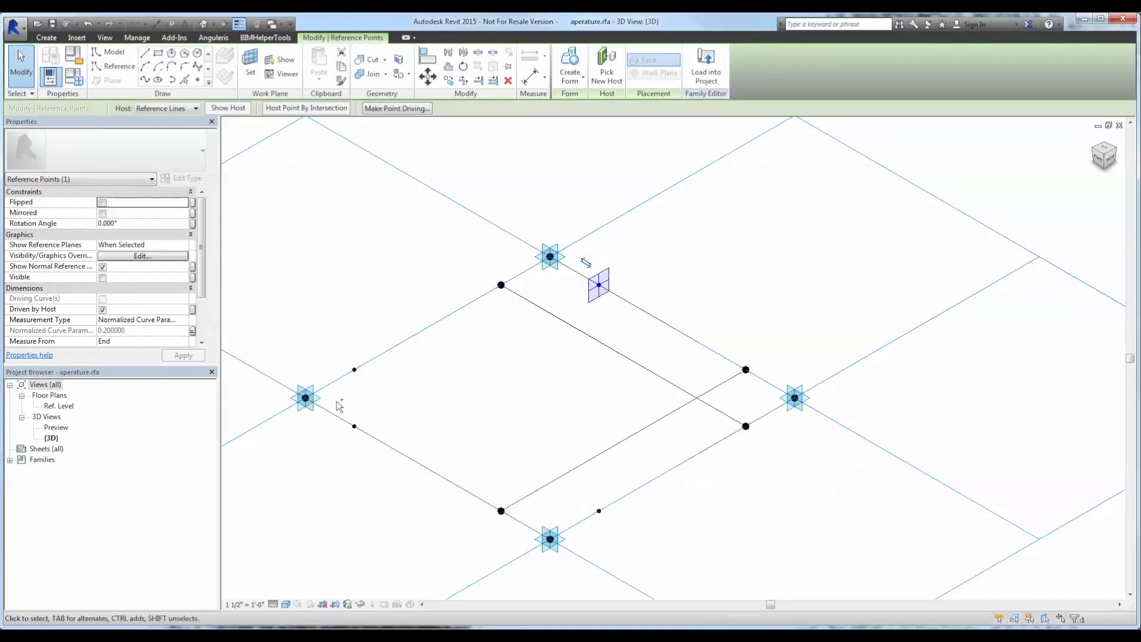
{"action": "left_click_drag", "start_coordinate": [338, 401], "coordinate": [371, 446], "text": "ctrl"}
{"action": "left_click", "coordinate": [146, 80]}
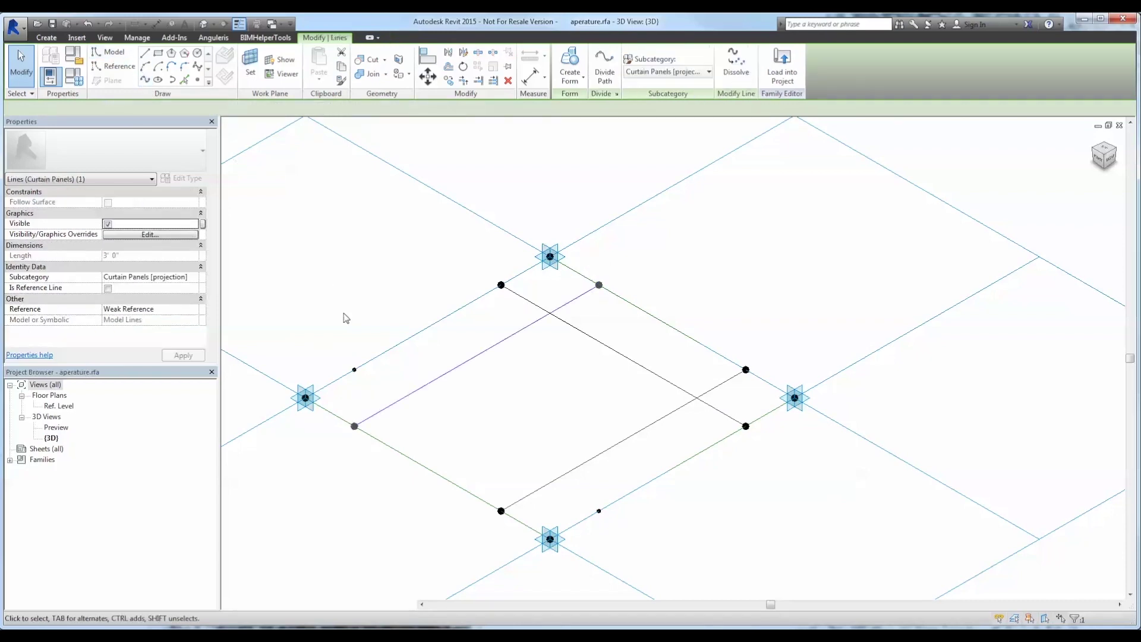
Connect the upper-left edge's point near the left corner to the lower-right edge's point near the bottom corner with a model line
{"action": "left_click_drag", "start_coordinate": [340, 309], "coordinate": [374, 377]}
{"action": "left_click_drag", "start_coordinate": [553, 448], "coordinate": [607, 526], "text": "ctrl"}
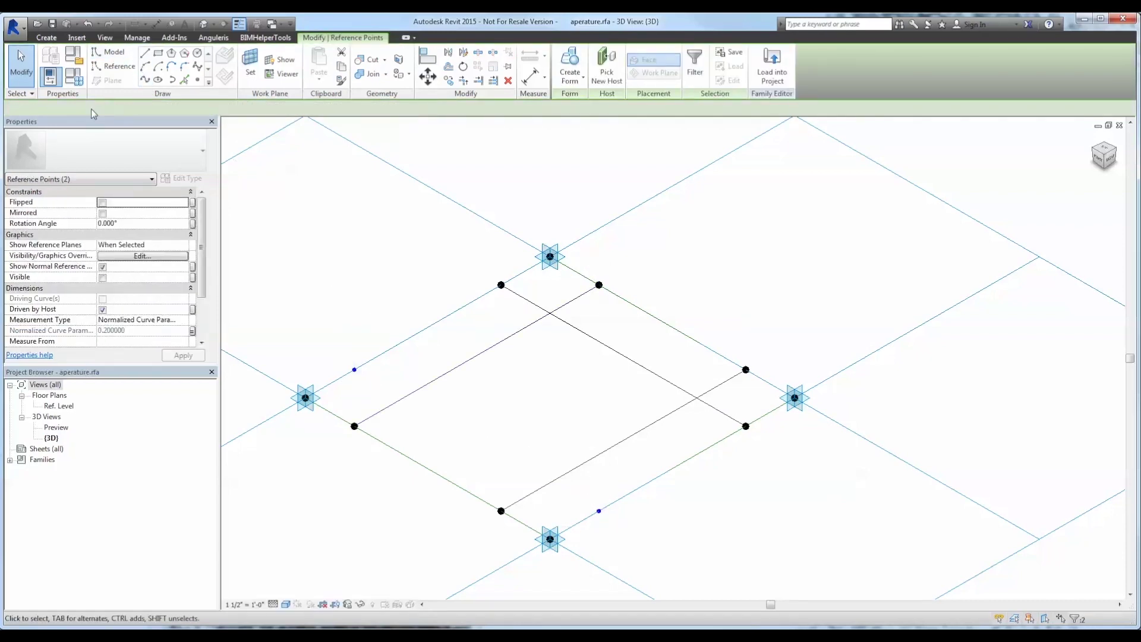
{"action": "left_click", "coordinate": [144, 79]}
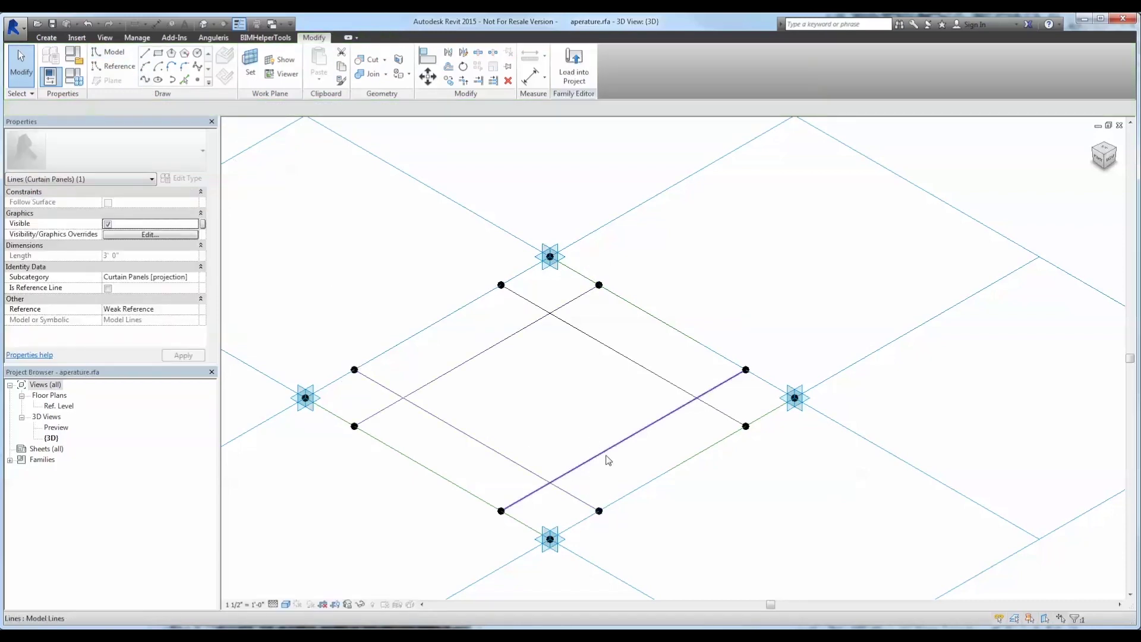
Convert the four crossing model lines into reference lines
{"action": "left_click_drag", "start_coordinate": [618, 470], "coordinate": [487, 315]}
{"action": "left_click_drag", "start_coordinate": [236, 279], "coordinate": [238, 280]}
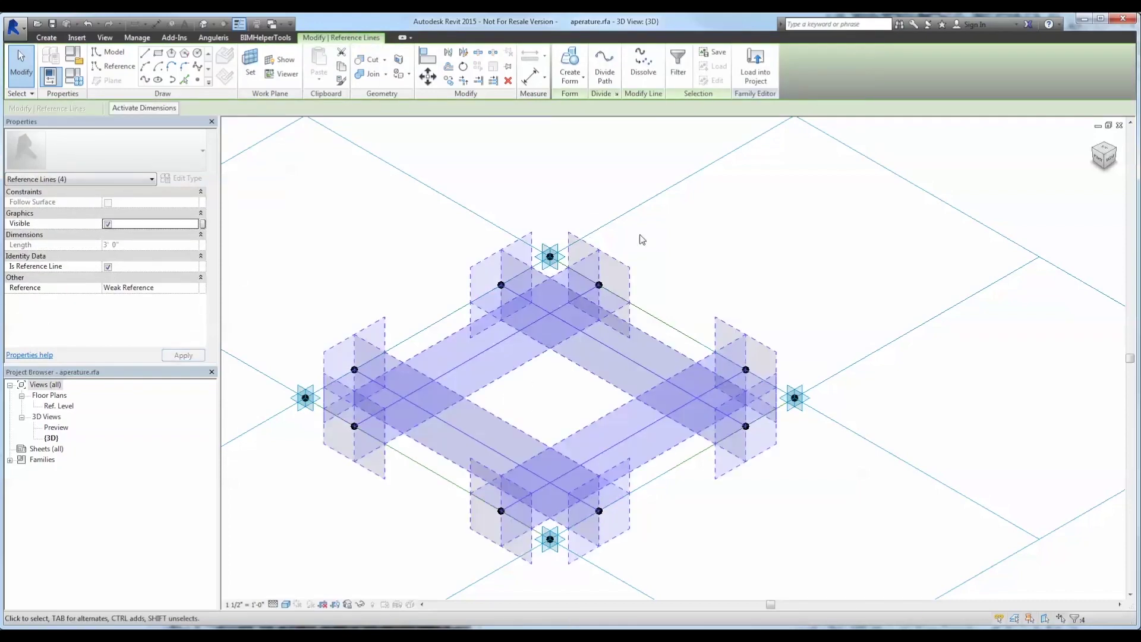
{"action": "left_click", "coordinate": [698, 238]}
Flex the rig by moving the right, top and left corner adaptive points vertically, and reset the points to the grid
{"action": "left_click", "coordinate": [794, 397]}
{"action": "left_click_drag", "start_coordinate": [785, 340], "coordinate": [785, 208]}
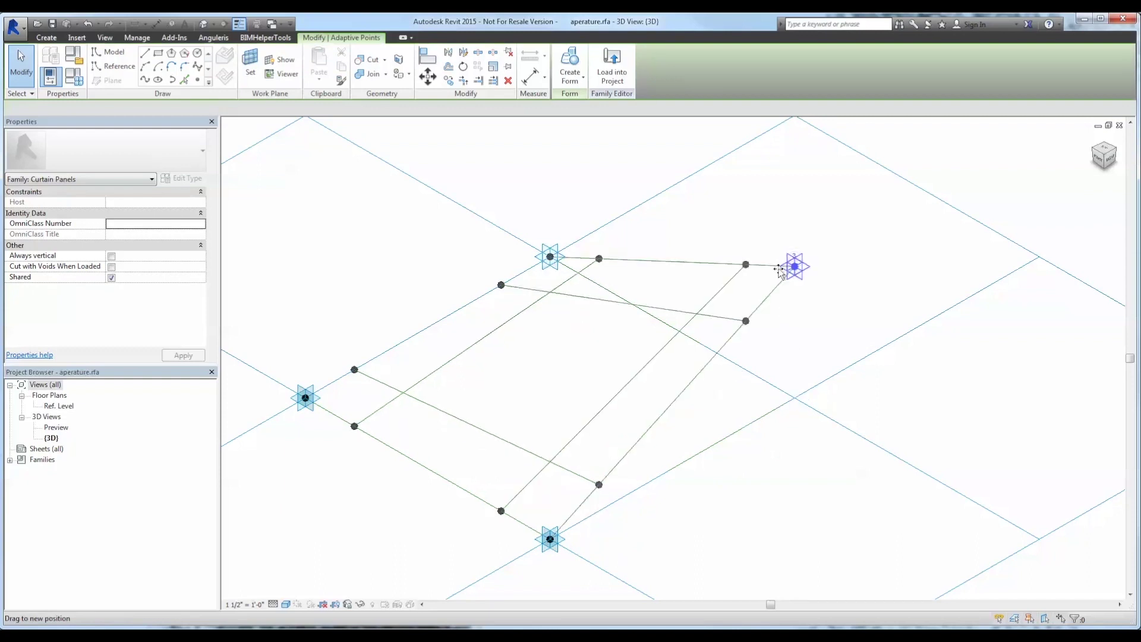
{"action": "left_click_drag", "start_coordinate": [560, 317], "coordinate": [549, 371]}
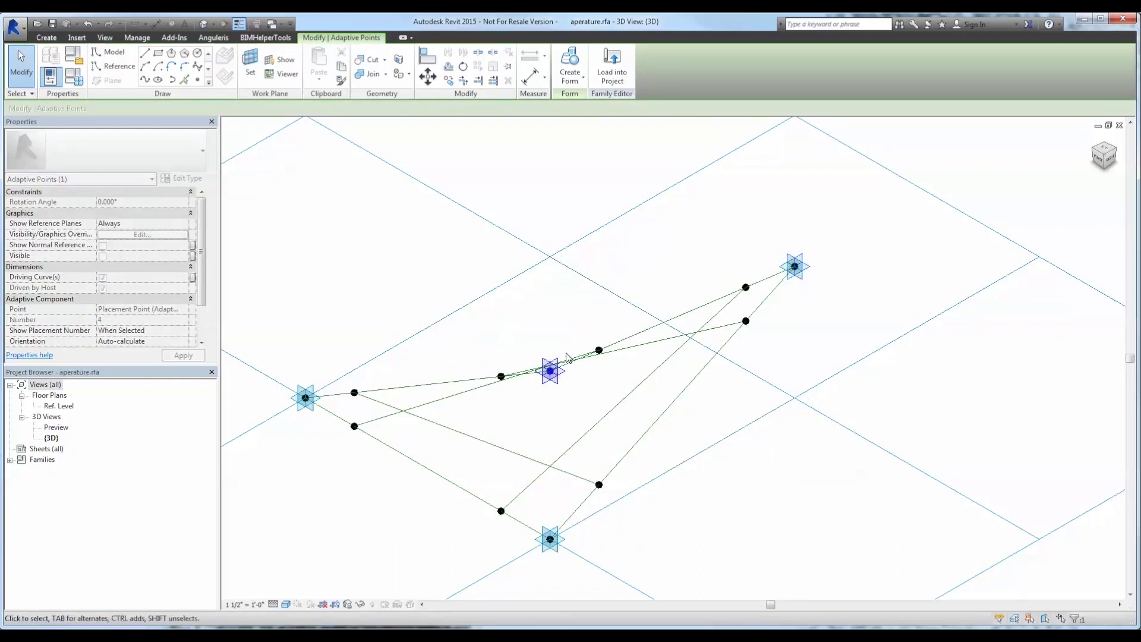
{"action": "left_click_drag", "start_coordinate": [305, 398], "coordinate": [306, 185]}
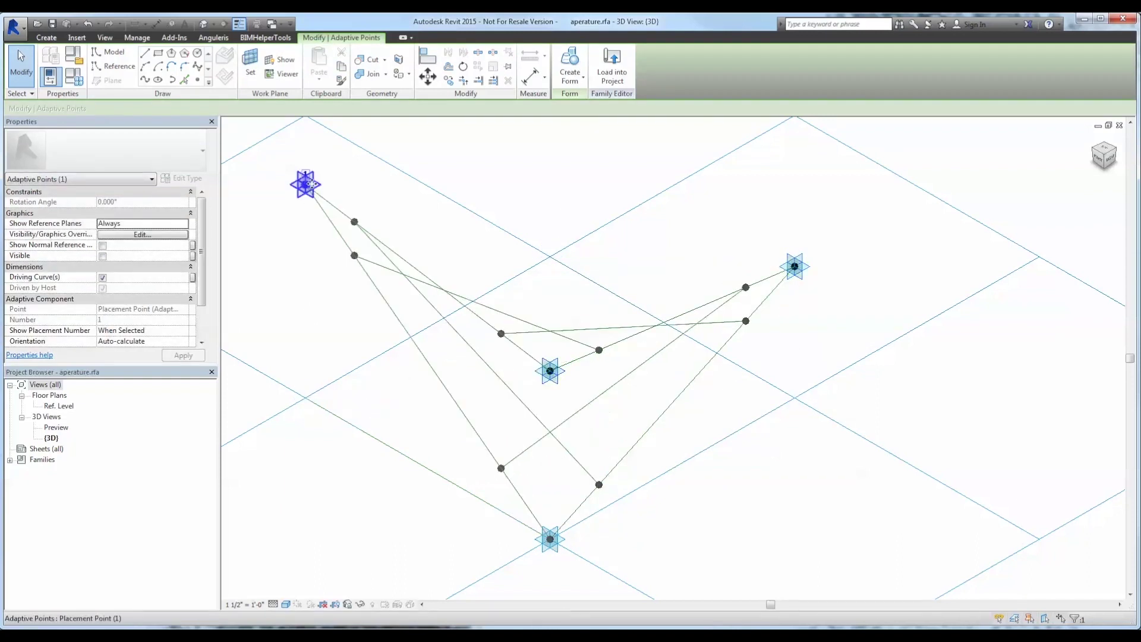
{"action": "left_click", "coordinate": [733, 208]}
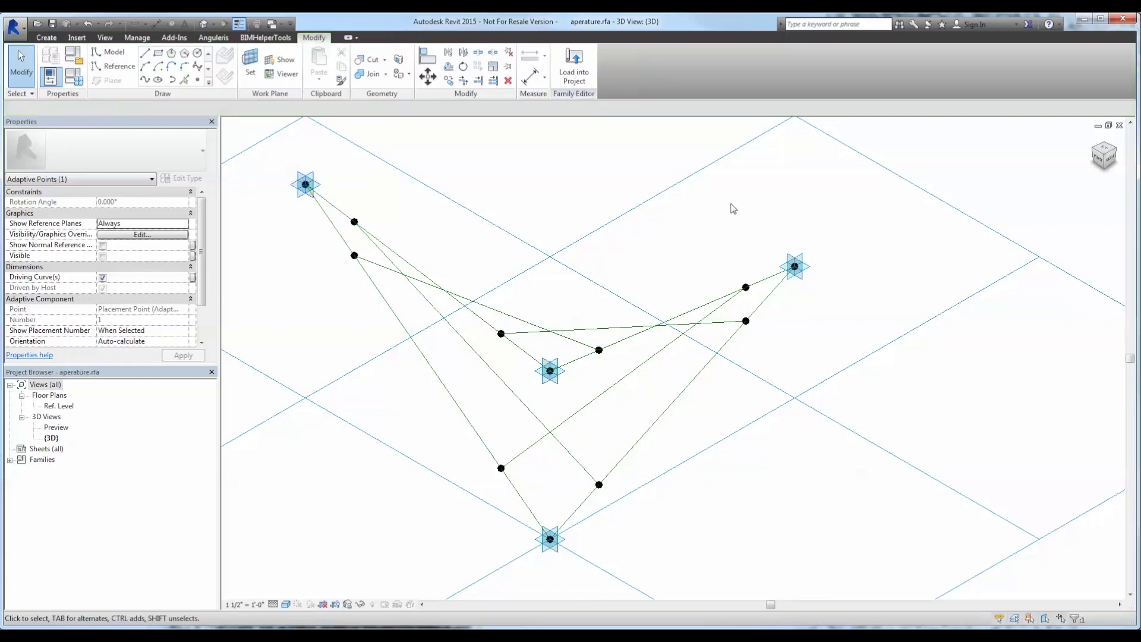
{"action": "left_click", "coordinate": [838, 141]}
{"action": "left_click", "coordinate": [176, 111]}
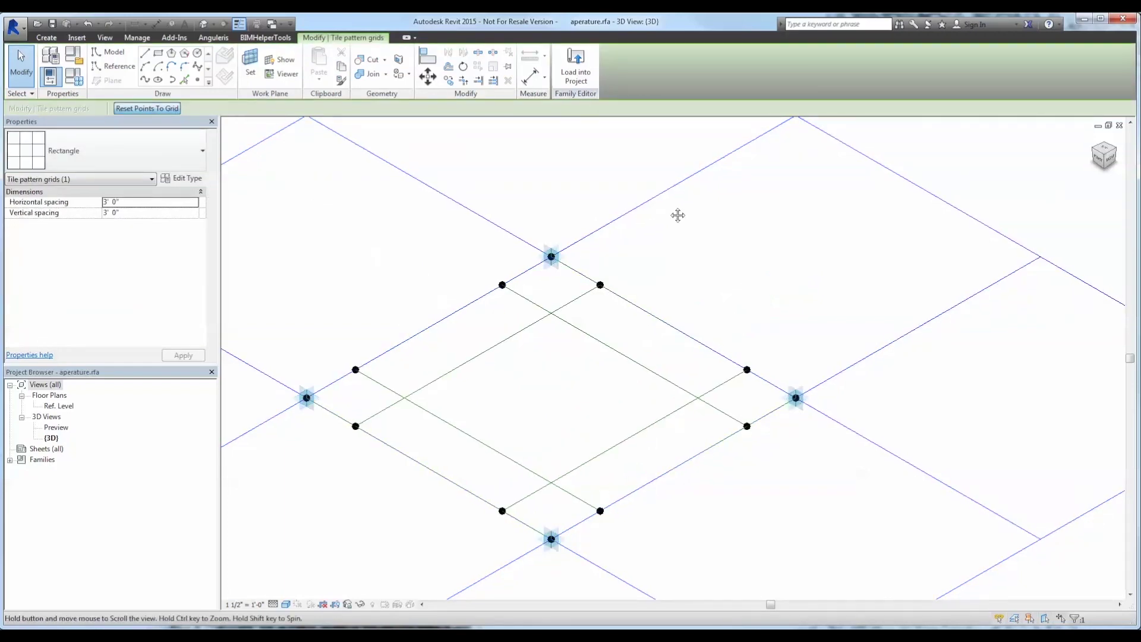
{"action": "middle_click_drag", "start_coordinate": [678, 214], "coordinate": [826, 178]}
{"action": "key", "text": "Escape"}
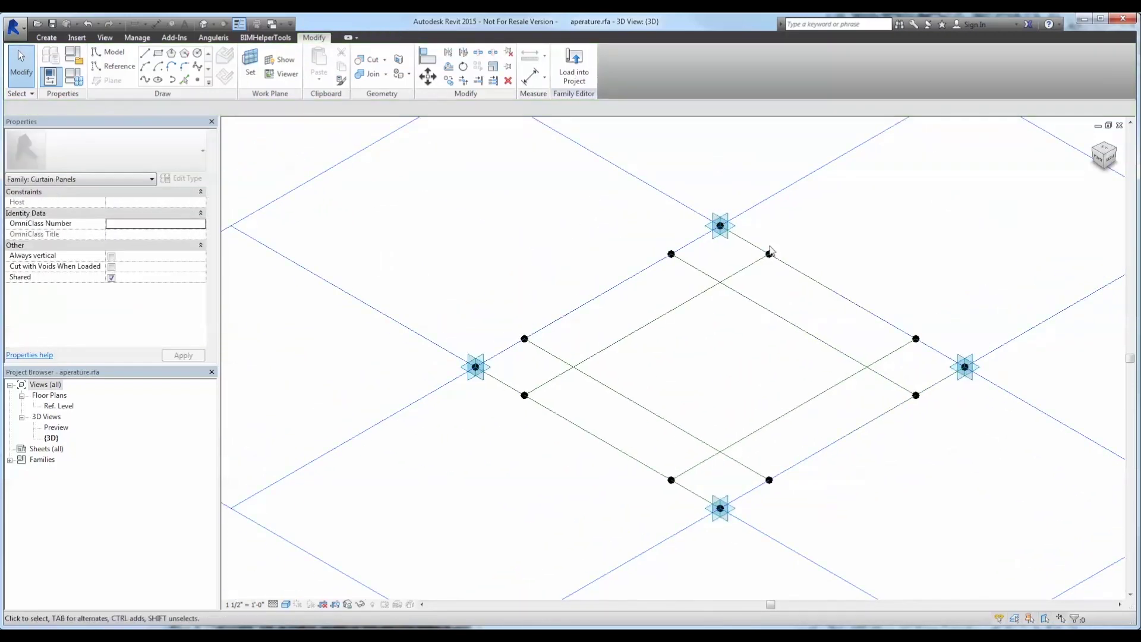
Place four reference points on the inner reference lines, one near each of their crossings
{"action": "left_click", "coordinate": [198, 79]}
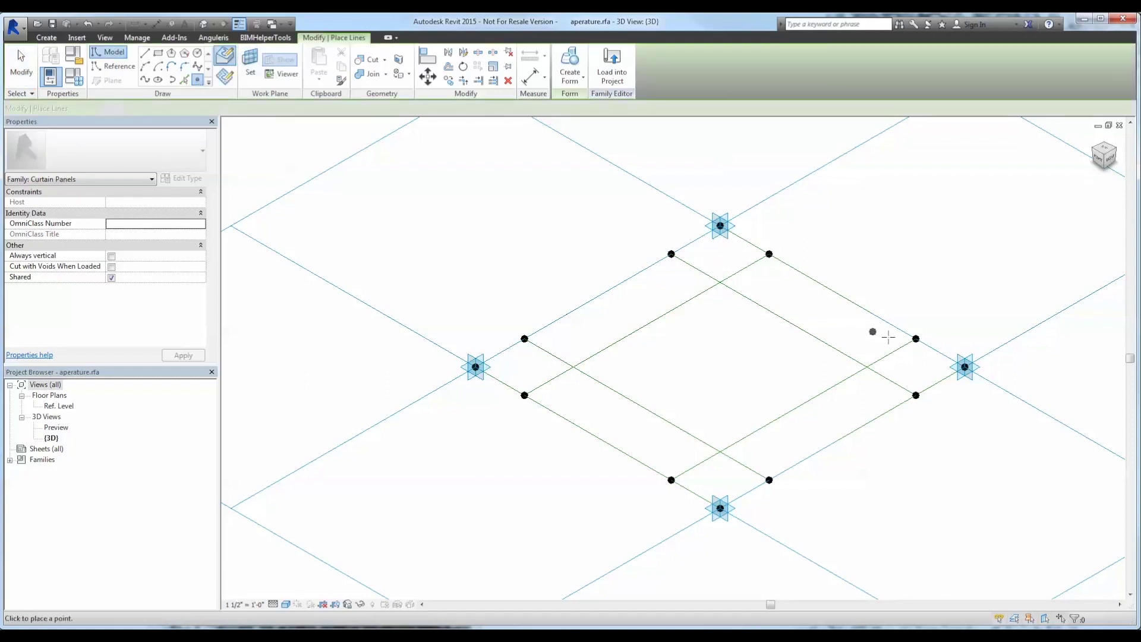
{"action": "scroll", "coordinate": [886, 351], "scroll_direction": "up", "scroll_amount": 2}
{"action": "left_click", "coordinate": [695, 471]}
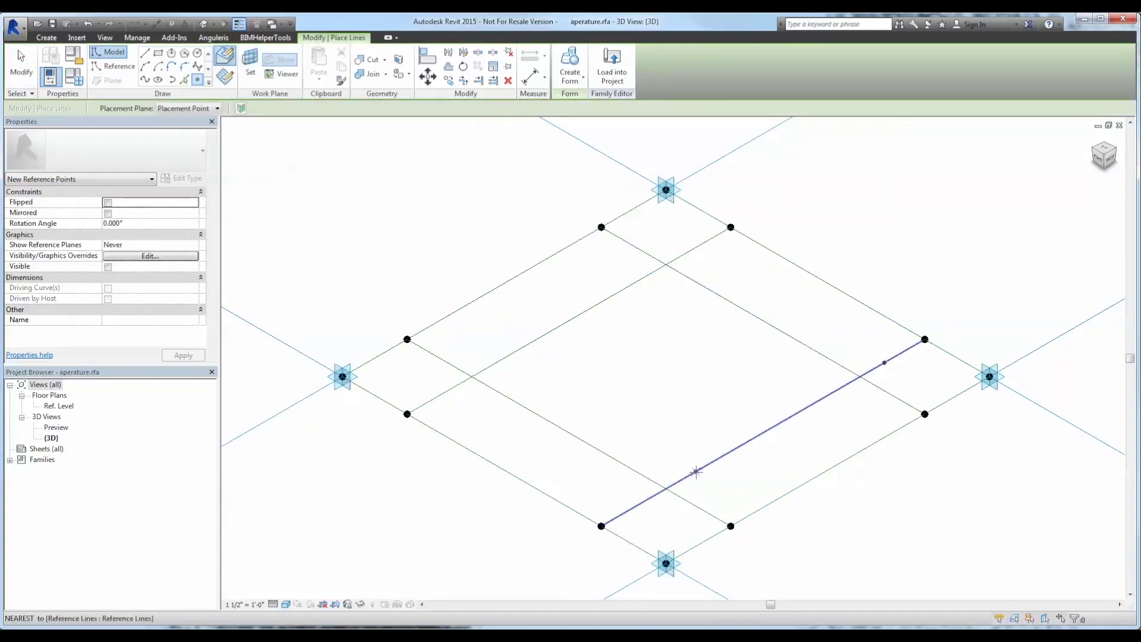
{"action": "left_click", "coordinate": [647, 275]}
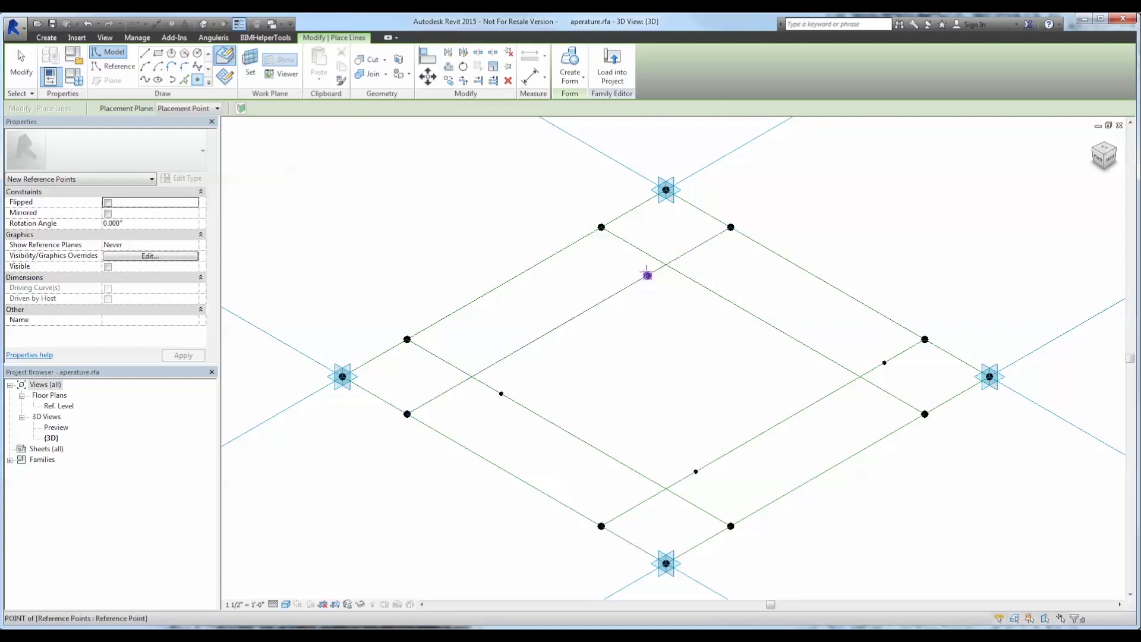
{"action": "key", "text": "Escape"}
{"action": "key", "text": "Escape"}
Host the reference points near the top and right crossings by intersection with the upper-right inner reference line
{"action": "left_click", "coordinate": [646, 275]}
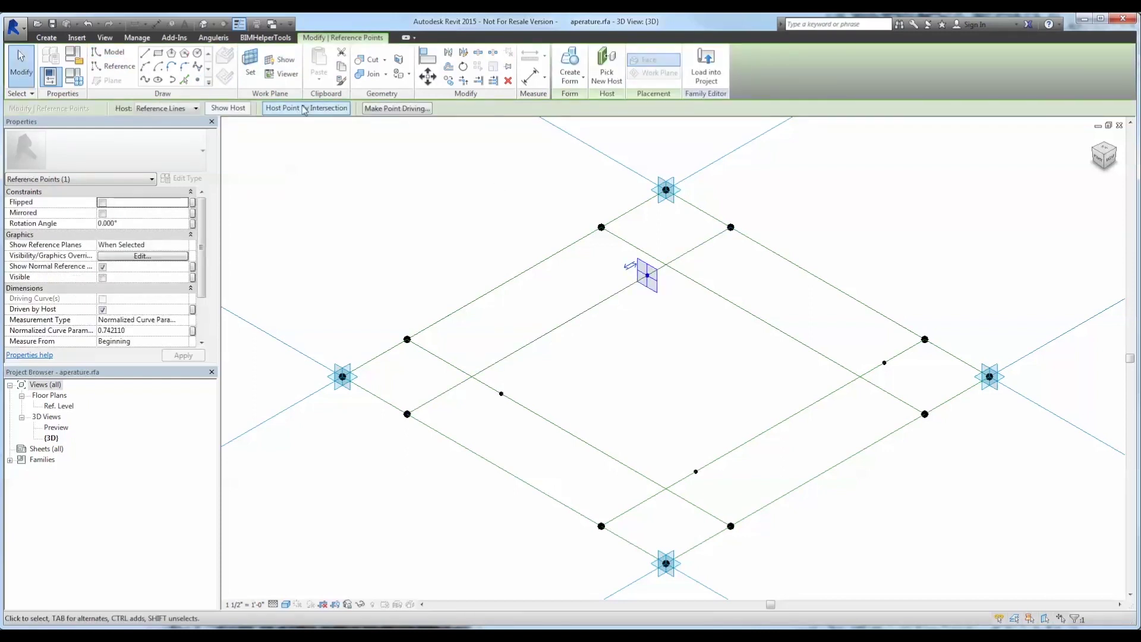
{"action": "left_click", "coordinate": [305, 109]}
{"action": "left_click", "coordinate": [761, 319]}
{"action": "left_click", "coordinate": [853, 339]}
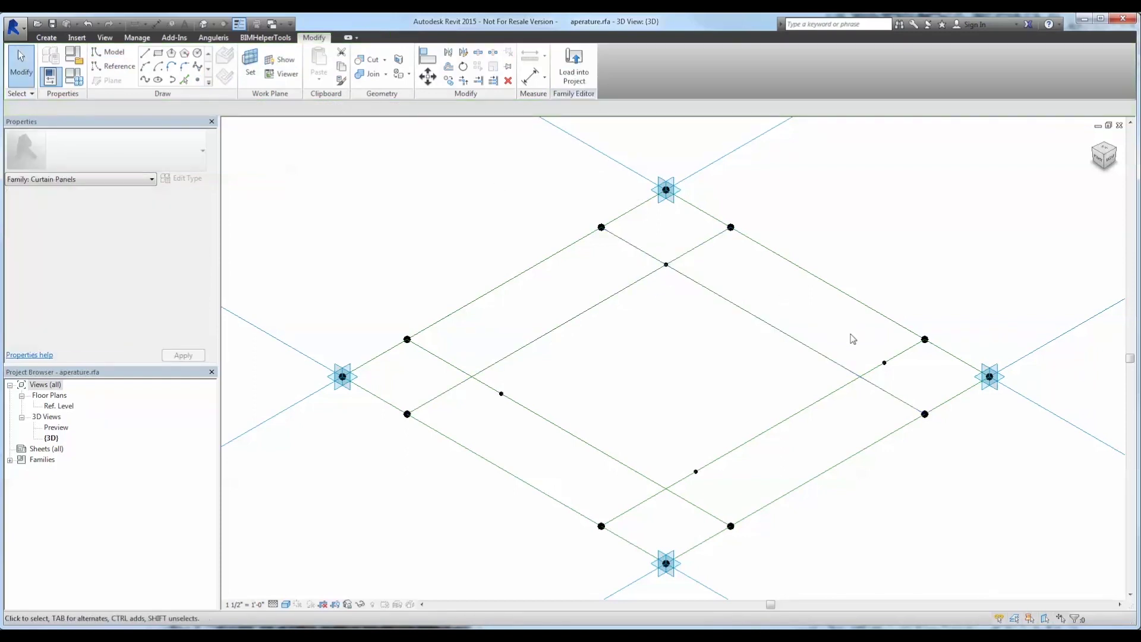
{"action": "left_click_drag", "start_coordinate": [850, 334], "coordinate": [889, 378]}
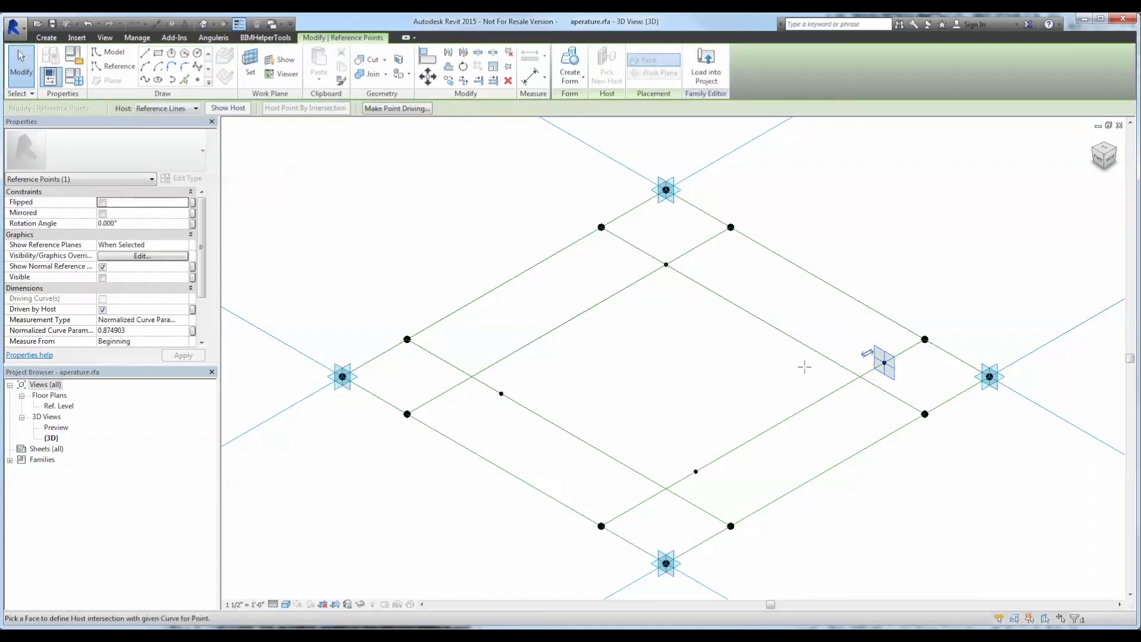
{"action": "left_click", "coordinate": [845, 373]}
Host the bottom crossing's point by intersection with the lower-left inner line, and the left crossing's point with the upper-left inner line
{"action": "left_click_drag", "start_coordinate": [665, 426], "coordinate": [717, 493]}
{"action": "left_click", "coordinate": [305, 108]}
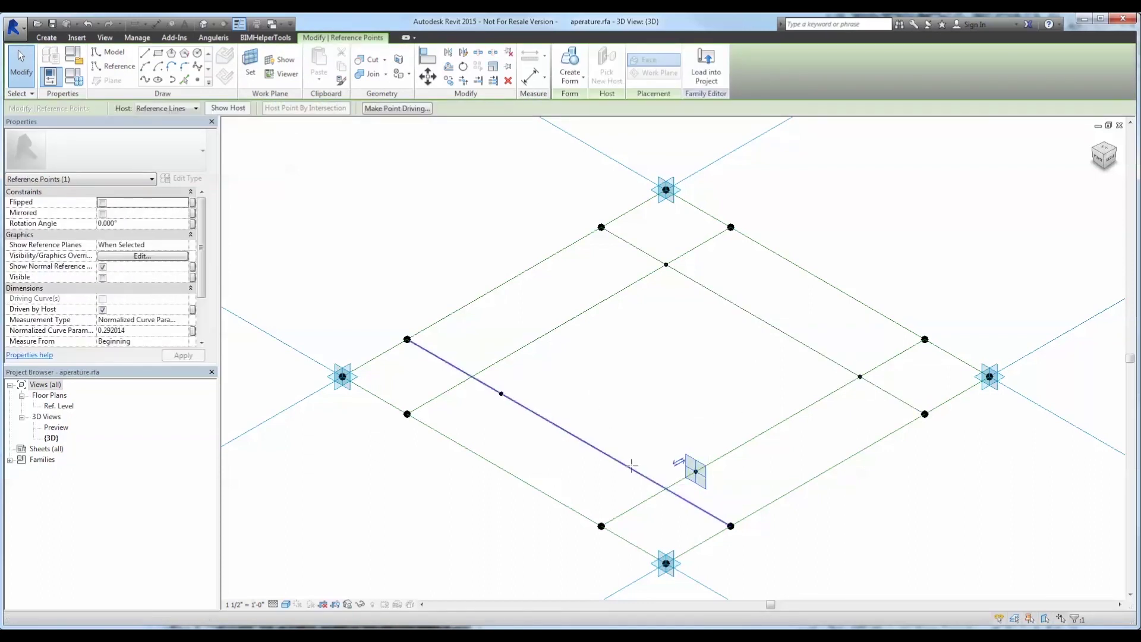
{"action": "left_click", "coordinate": [608, 450]}
{"action": "left_click_drag", "start_coordinate": [479, 353], "coordinate": [523, 420]}
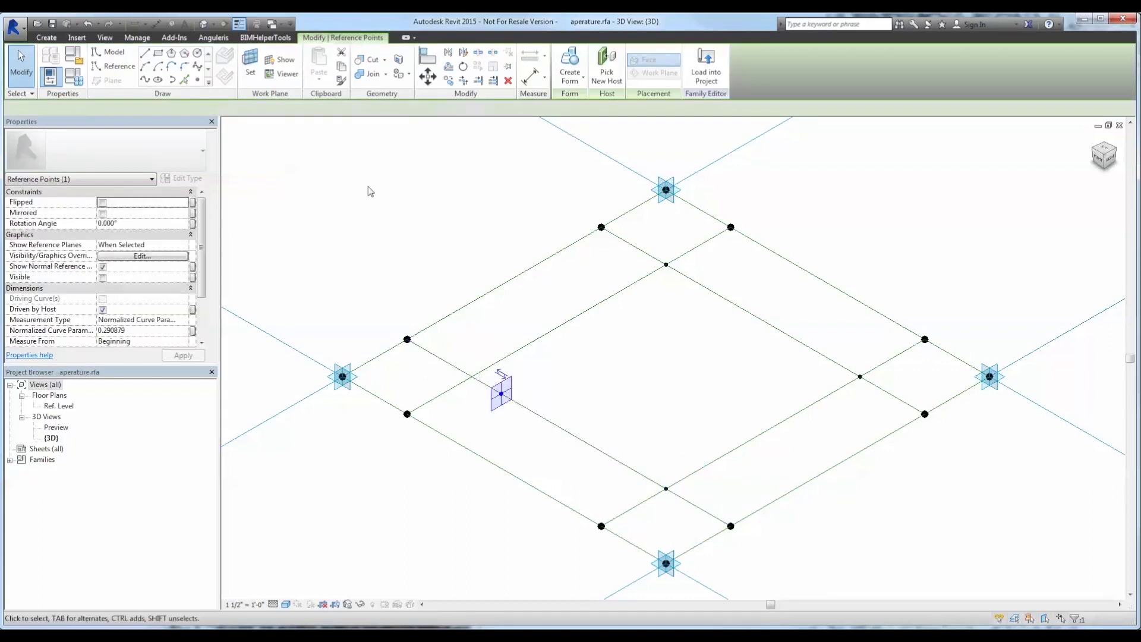
{"action": "left_click", "coordinate": [309, 108]}
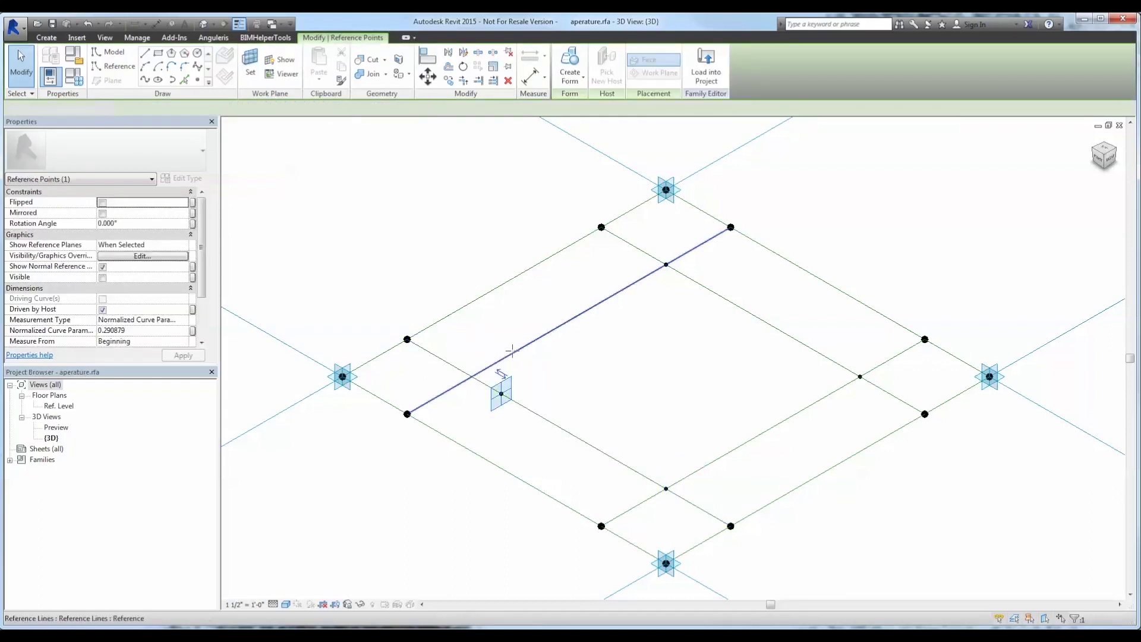
{"action": "left_click", "coordinate": [519, 349]}
Connect the four intersection points in sequence with model lines to form the closed inner diamond
{"action": "left_click", "coordinate": [455, 347]}
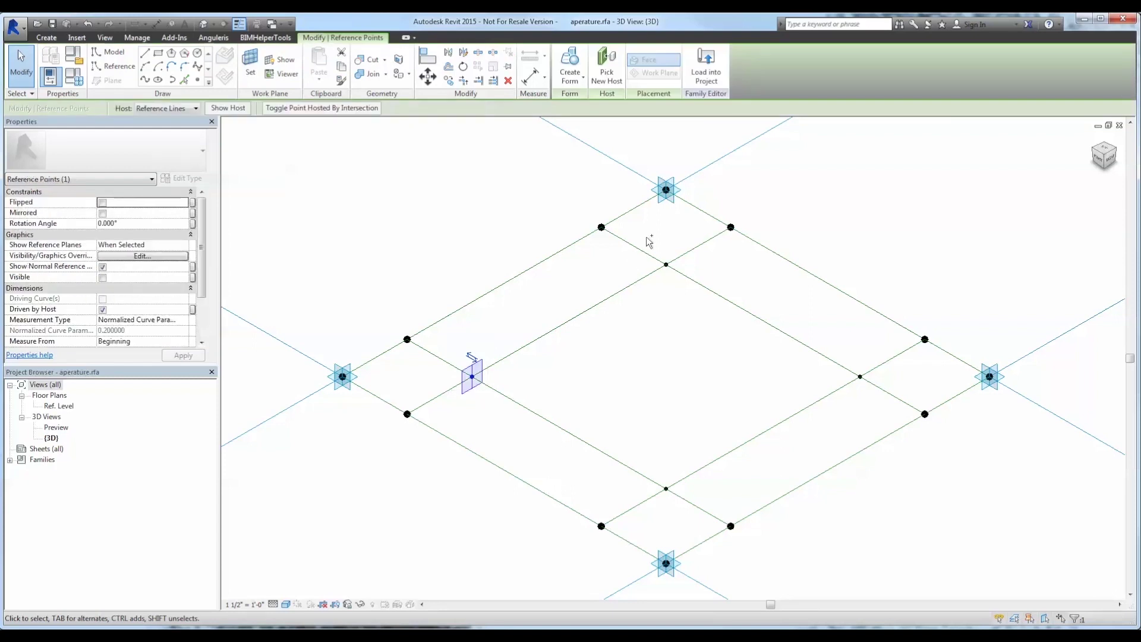
{"action": "left_click_drag", "start_coordinate": [643, 233], "coordinate": [681, 278], "text": "ctrl"}
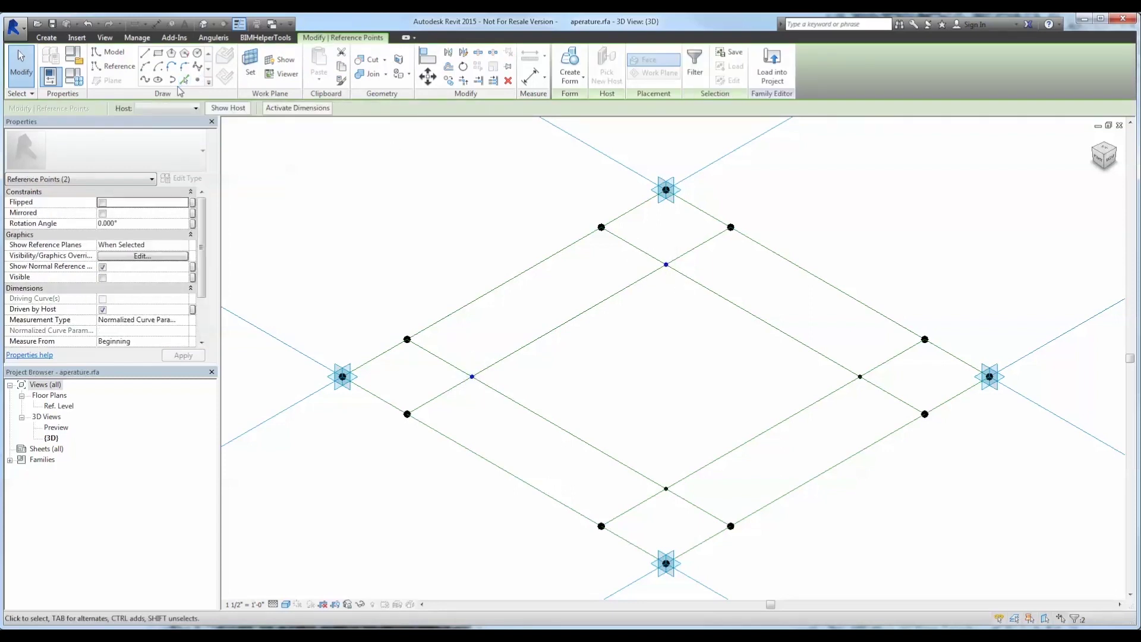
{"action": "left_click", "coordinate": [665, 263]}
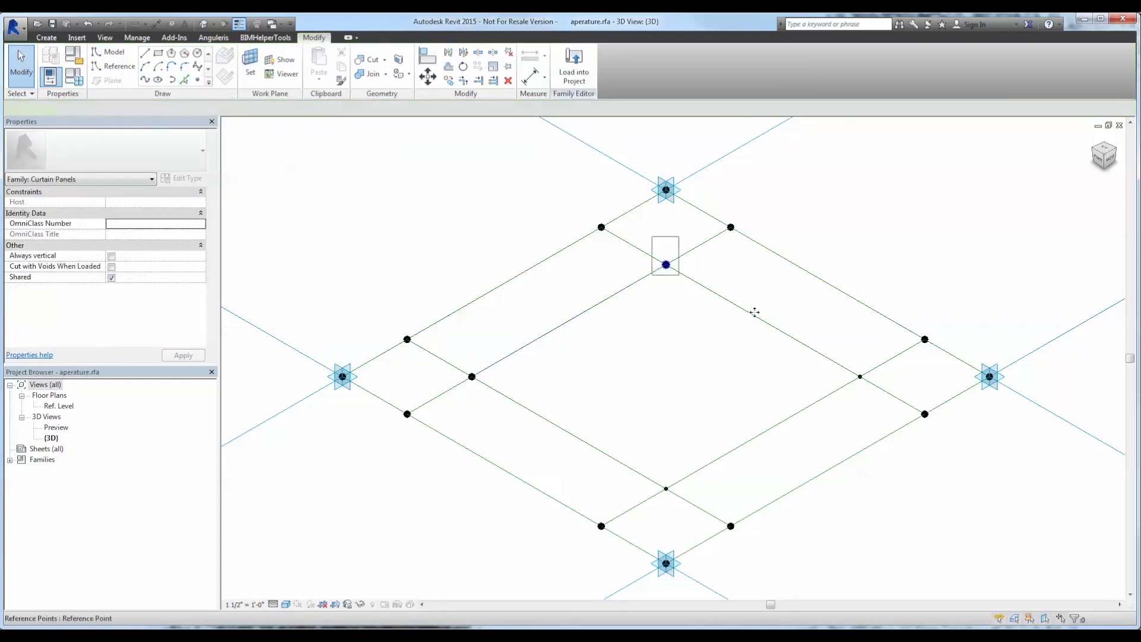
{"action": "left_click_drag", "start_coordinate": [831, 236], "coordinate": [884, 382]}
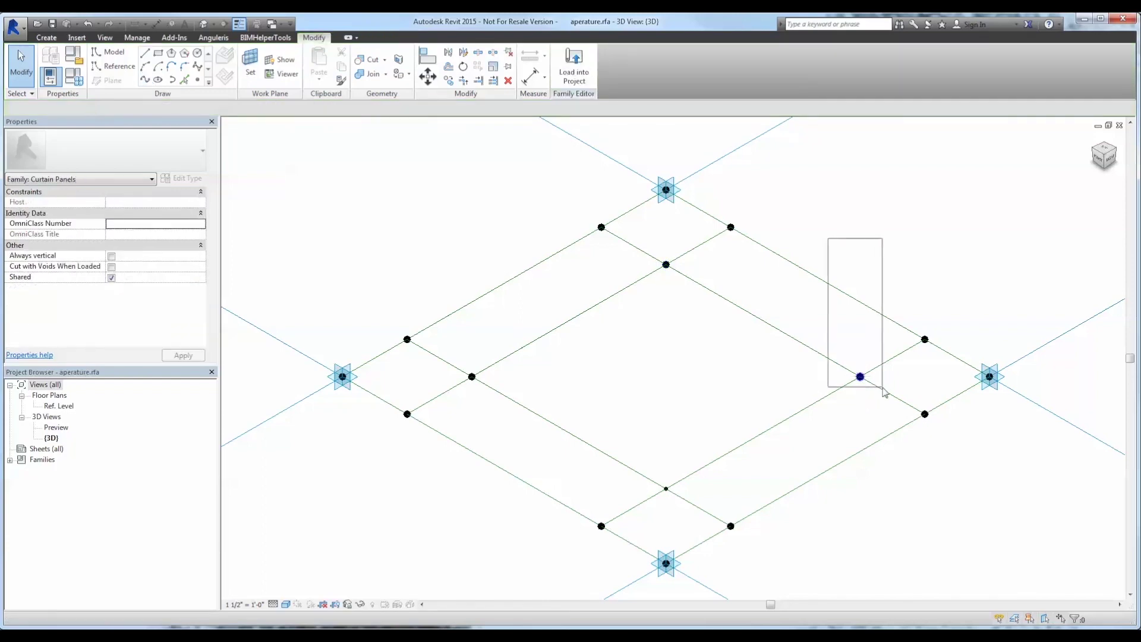
{"action": "left_click_drag", "start_coordinate": [645, 422], "coordinate": [693, 511]}
{"action": "left_click", "coordinate": [145, 80]}
{"action": "left_click_drag", "start_coordinate": [630, 443], "coordinate": [687, 507]}
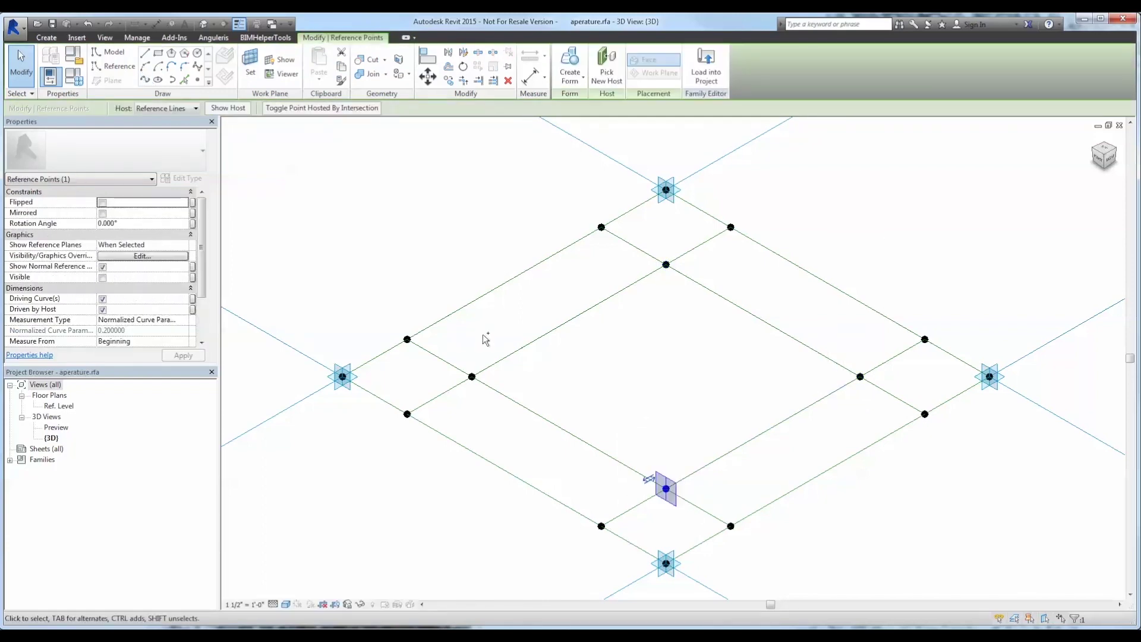
{"action": "left_click_drag", "start_coordinate": [455, 339], "coordinate": [507, 395], "text": "ctrl"}
Select the chain of four inner diamond lines and make them reference lines
{"action": "key", "text": "Tab"}
{"action": "left_click", "coordinate": [595, 305]}
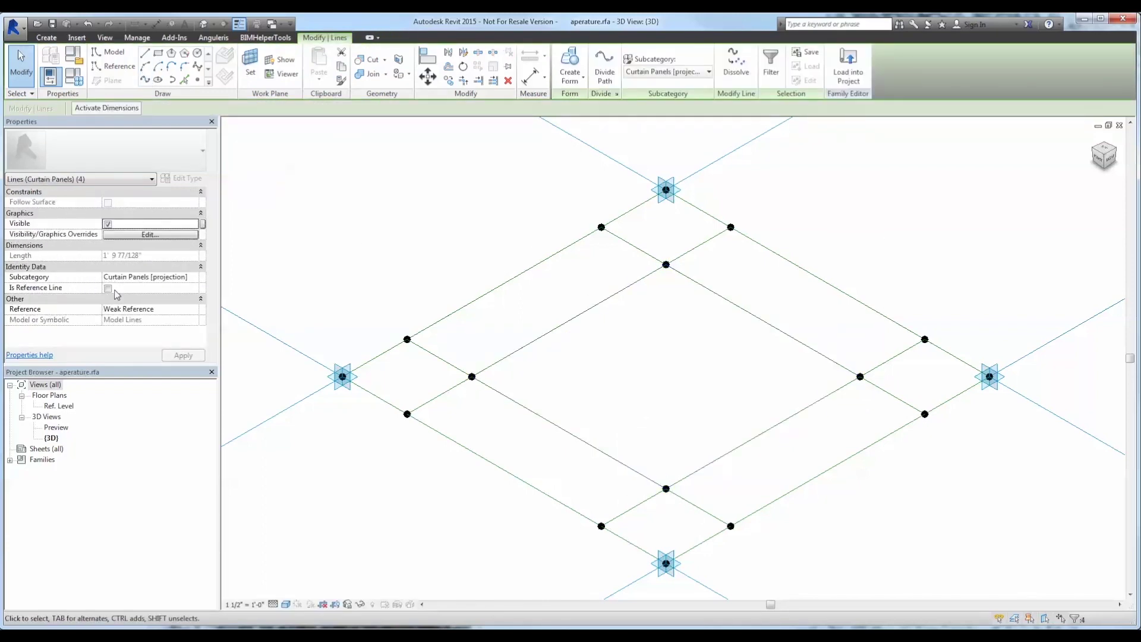
{"action": "key", "text": "Escape"}
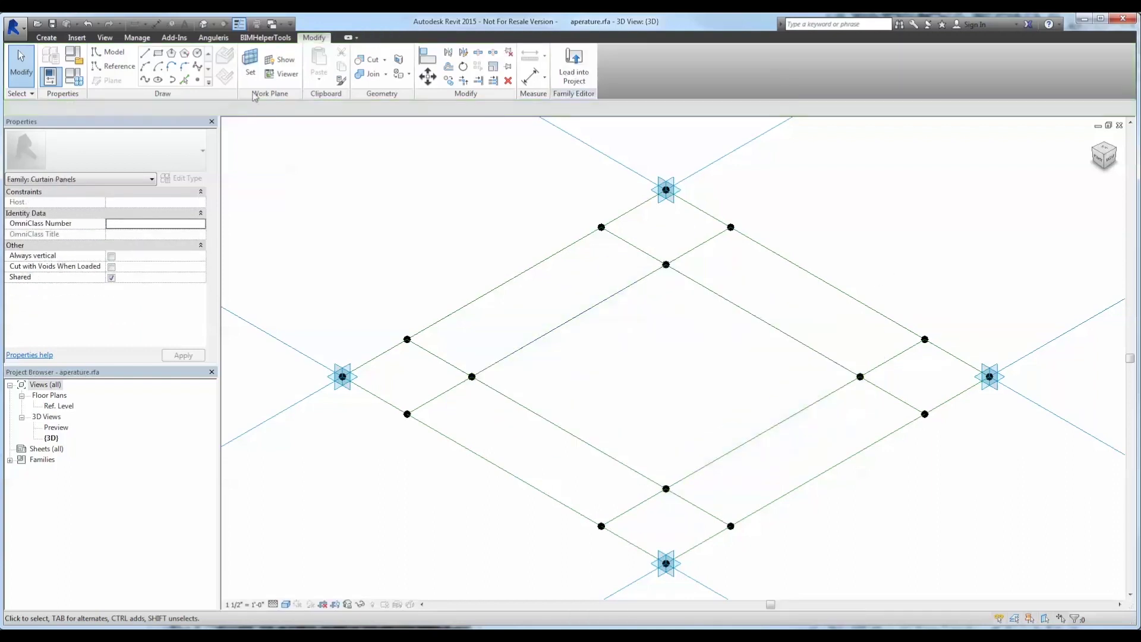
Place a reference point on the horizontal work plane of the top corner's adaptive point and another on the right corner's
{"action": "left_click", "coordinate": [198, 79]}
{"action": "scroll", "coordinate": [718, 150], "scroll_direction": "up", "scroll_amount": 2}
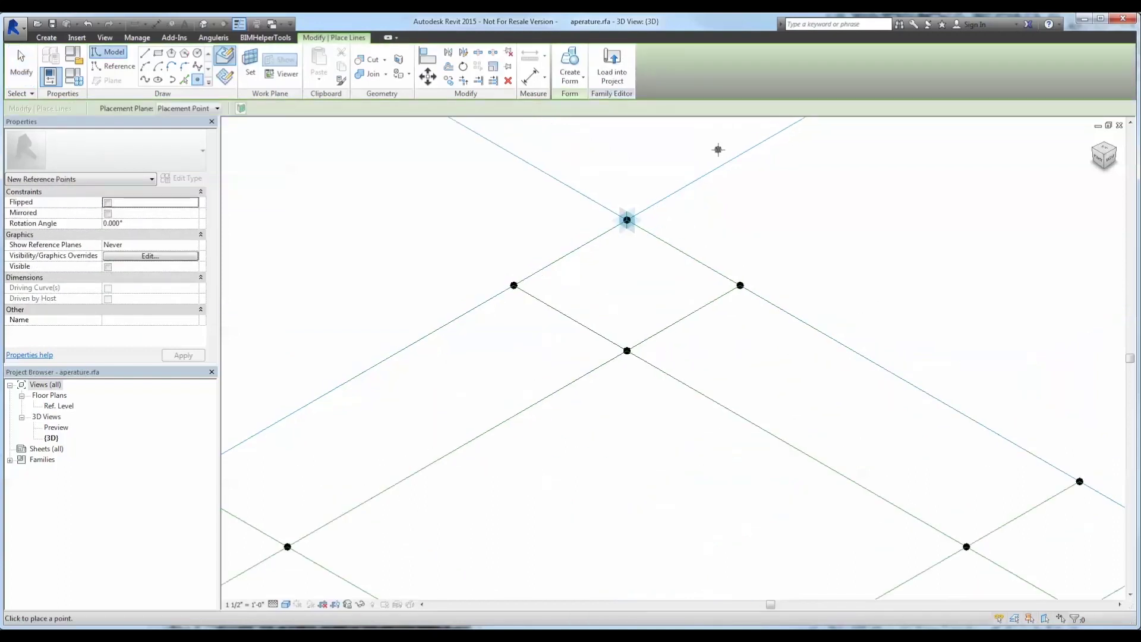
{"action": "left_click", "coordinate": [251, 64]}
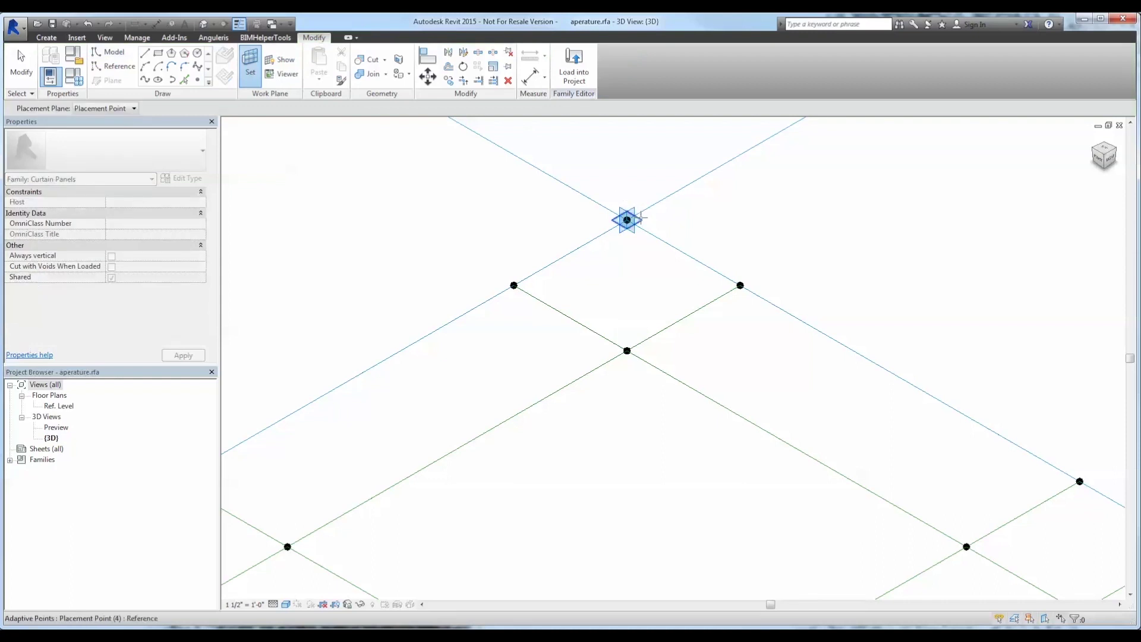
{"action": "left_click", "coordinate": [641, 218]}
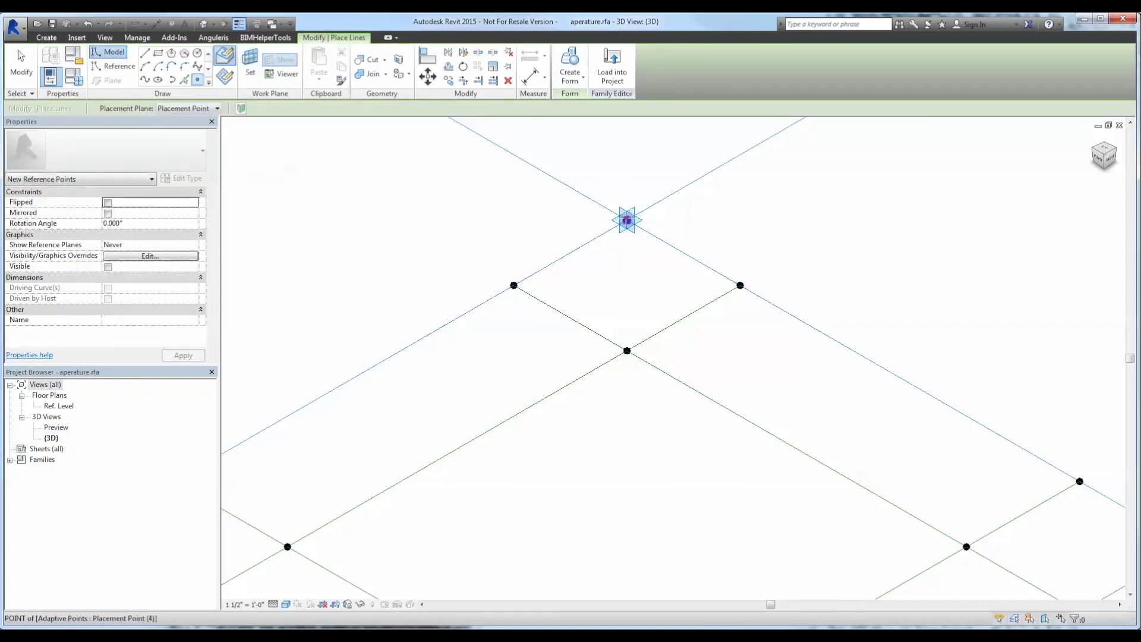
{"action": "middle_click_drag", "start_coordinate": [981, 276], "coordinate": [803, 196]}
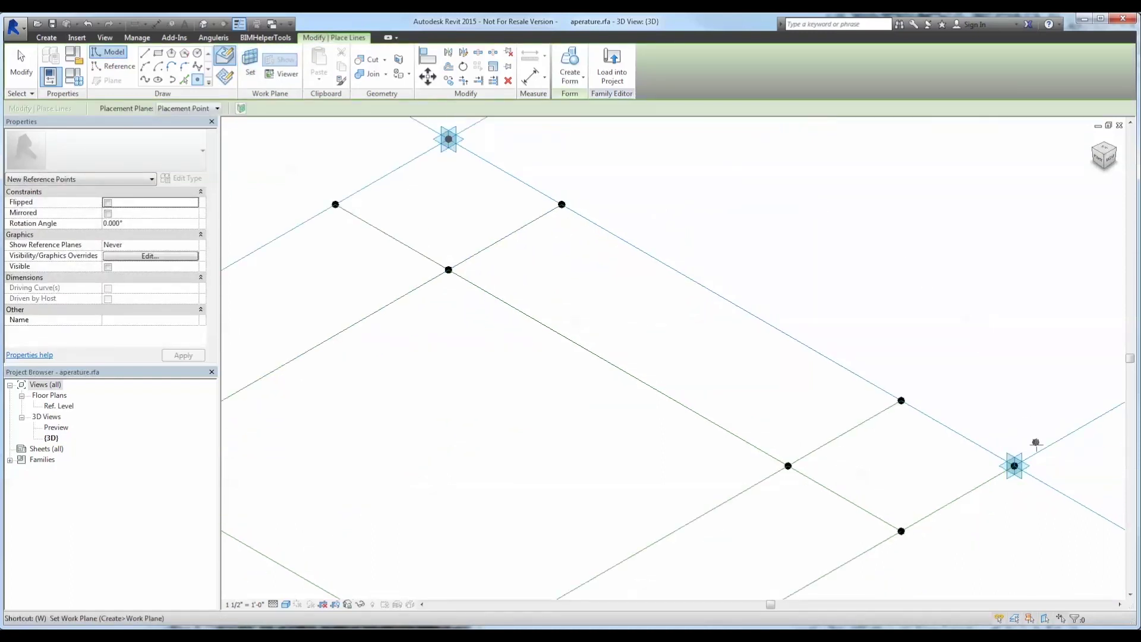
{"action": "key", "text": "space"}
{"action": "left_click", "coordinate": [1028, 466]}
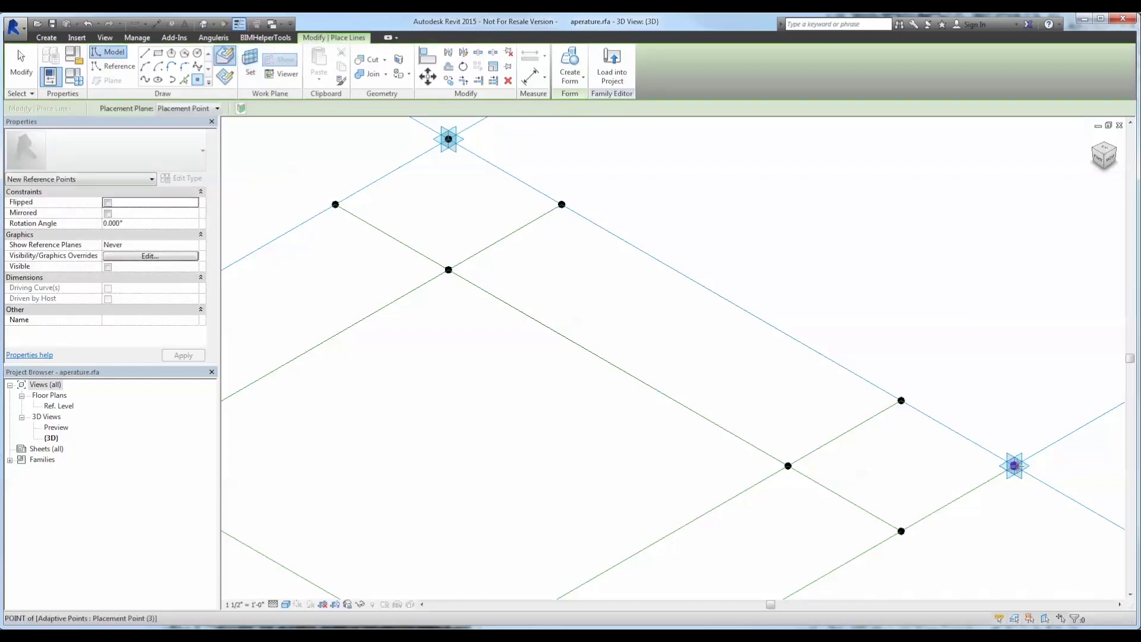
Place a reference point on the horizontal work planes of the bottom and left corners' adaptive points, and select the left one
{"action": "middle_click_drag", "start_coordinate": [793, 452], "coordinate": [481, 361]}
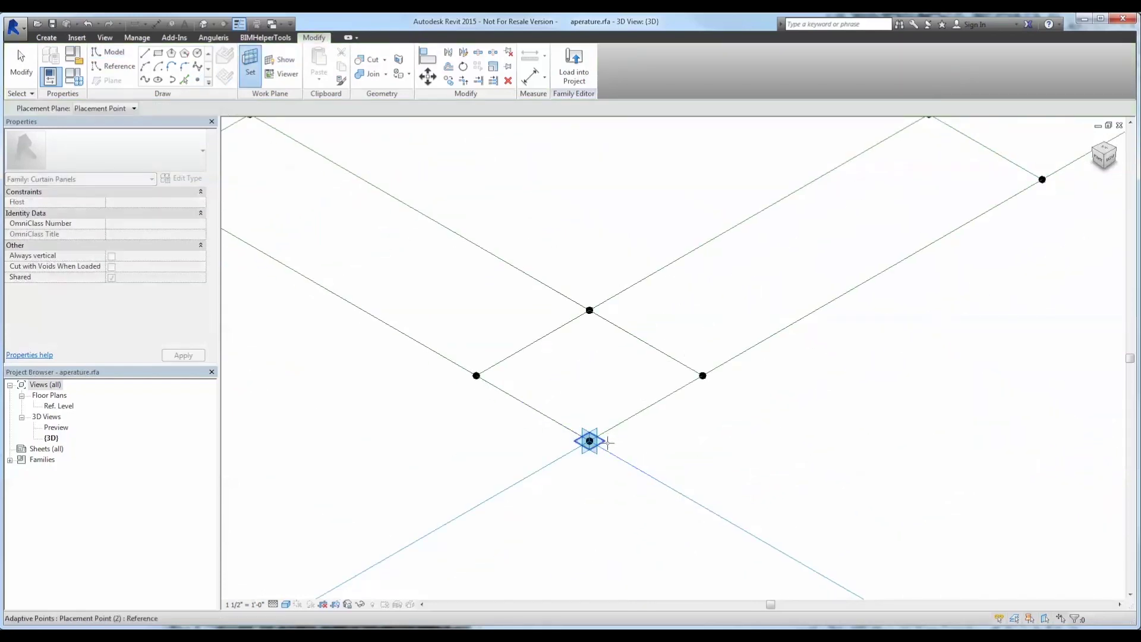
{"action": "left_click", "coordinate": [591, 441]}
{"action": "middle_click_drag", "start_coordinate": [420, 260], "coordinate": [849, 464]}
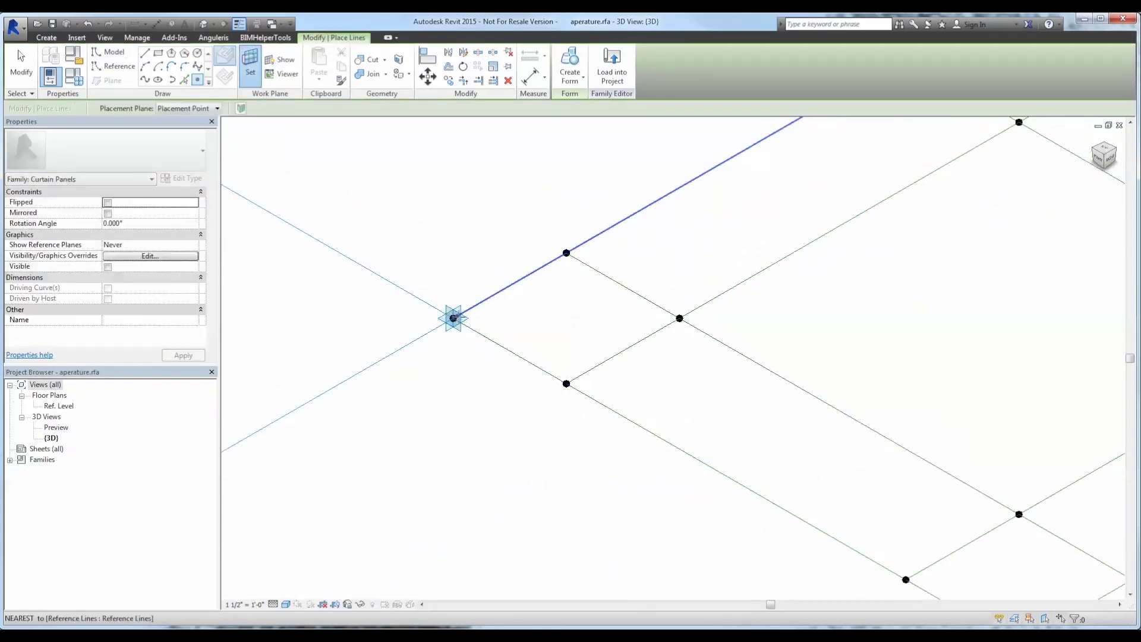
{"action": "key", "text": "Escape"}
{"action": "left_click", "coordinate": [455, 319]}
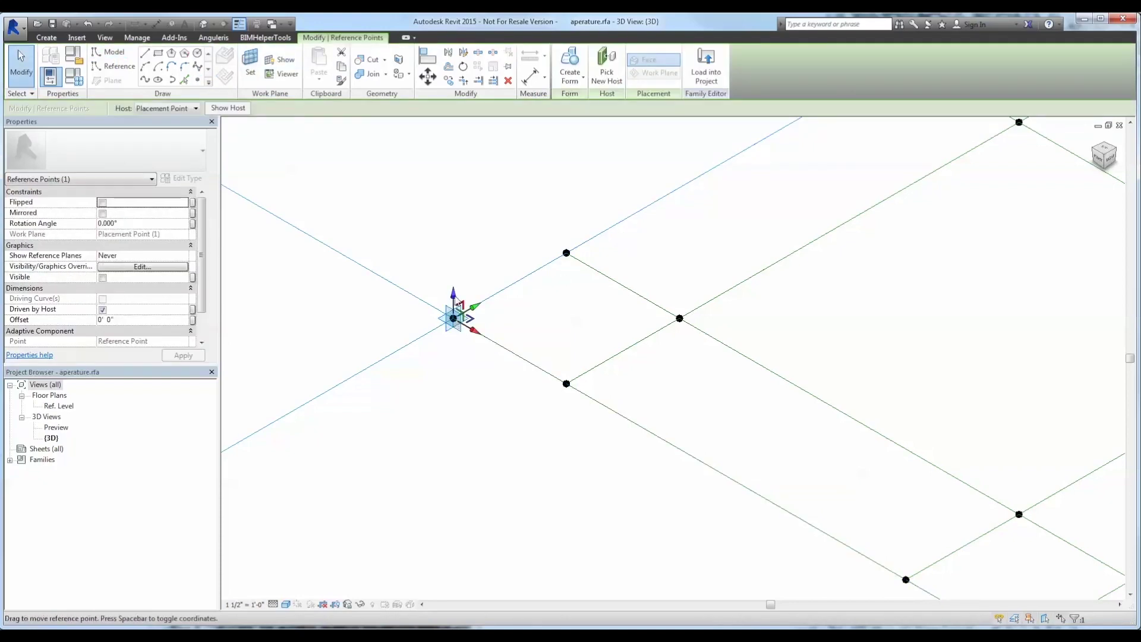
Raise the reference points at the left and top corners vertically above their adaptive points, the top one by about 5 inches
{"action": "left_click_drag", "start_coordinate": [453, 298], "coordinate": [453, 206]}
{"action": "scroll", "coordinate": [804, 183], "scroll_direction": "down", "scroll_amount": 1}
{"action": "middle_click_drag", "start_coordinate": [804, 184], "coordinate": [480, 406]}
{"action": "key", "text": "Escape"}
{"action": "key", "text": "Tab"}
{"action": "left_click", "coordinate": [648, 263]}
{"action": "left_click_drag", "start_coordinate": [643, 238], "coordinate": [642, 169]}
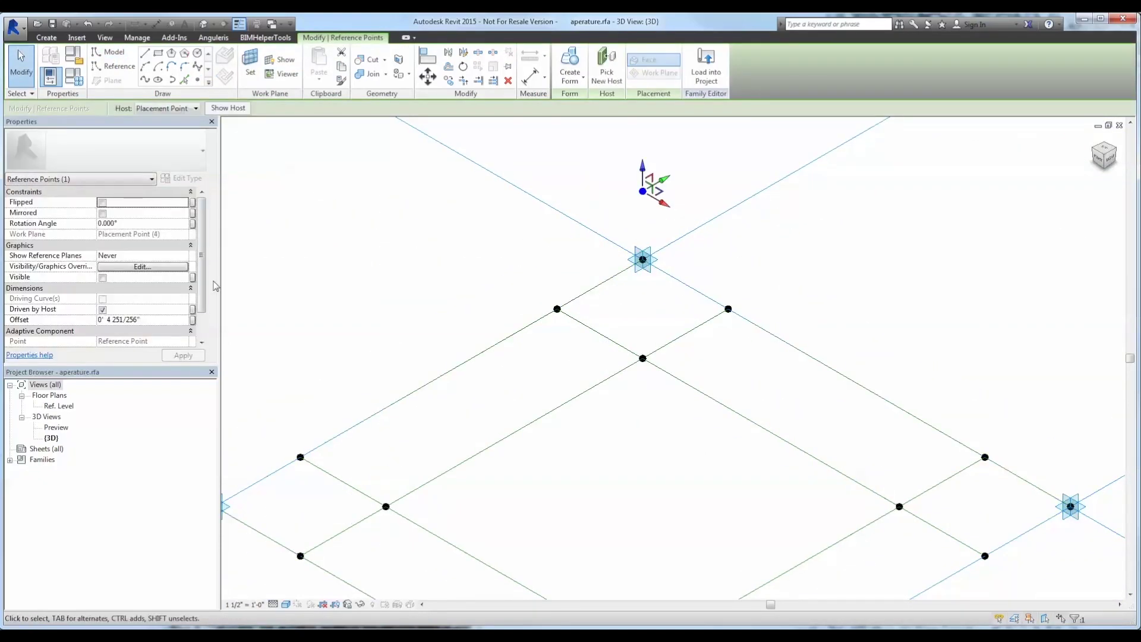
{"action": "left_click", "coordinate": [167, 321]}
Raise the reference points at the right and bottom corners vertically above their adaptive points, the bottom one by about 3 inches
{"action": "scroll", "coordinate": [767, 255], "scroll_direction": "down", "scroll_amount": 1}
{"action": "middle_click_drag", "start_coordinate": [761, 256], "coordinate": [591, 202]}
{"action": "key", "text": "Escape"}
{"action": "key", "text": "Tab"}
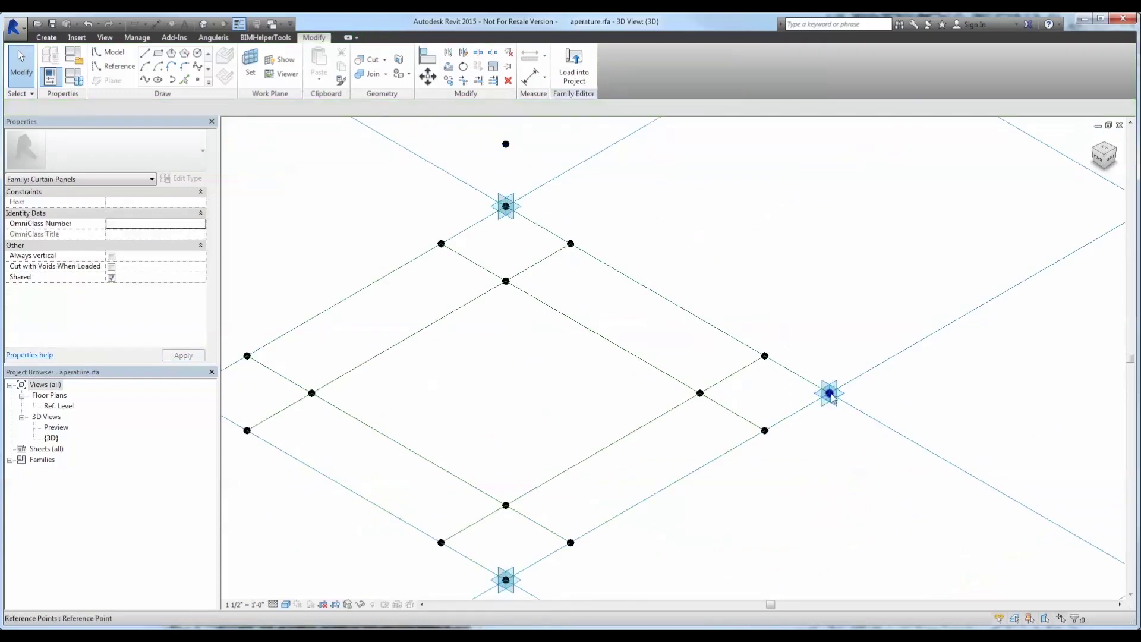
{"action": "left_click", "coordinate": [830, 394]}
{"action": "left_click_drag", "start_coordinate": [828, 370], "coordinate": [828, 326]}
{"action": "middle_click_drag", "start_coordinate": [660, 505], "coordinate": [712, 397]}
{"action": "left_click", "coordinate": [559, 470]}
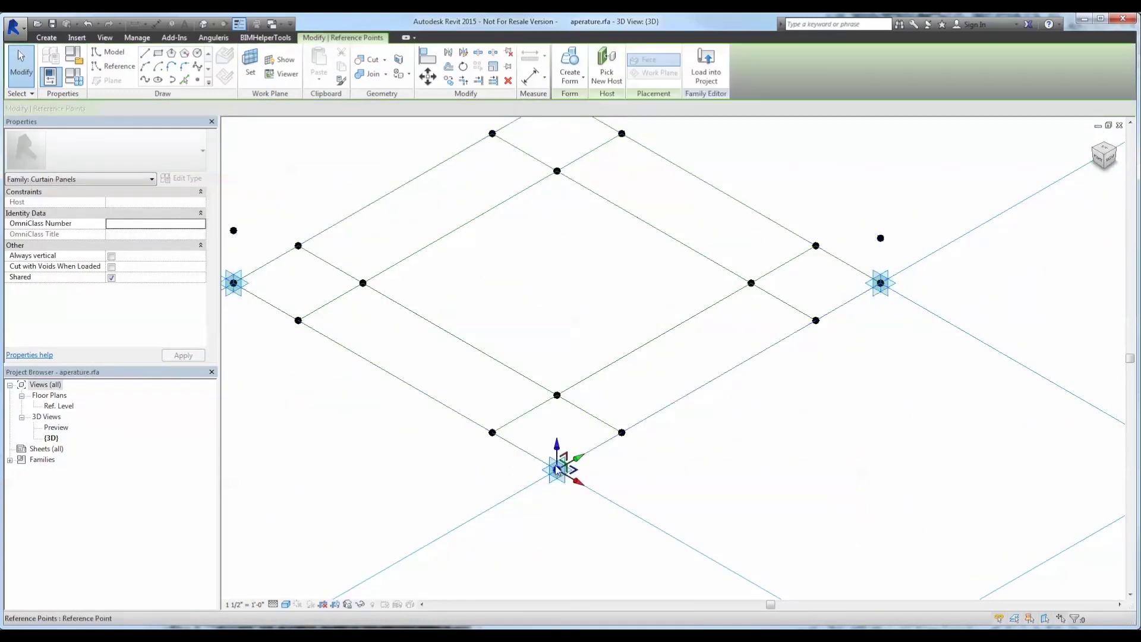
{"action": "left_click_drag", "start_coordinate": [557, 461], "coordinate": [557, 429]}
Associate the offset of the four raised corner points with a new instance family parameter named thickness, grouped under Dimensions
{"action": "middle_click_drag", "start_coordinate": [277, 223], "coordinate": [485, 302]}
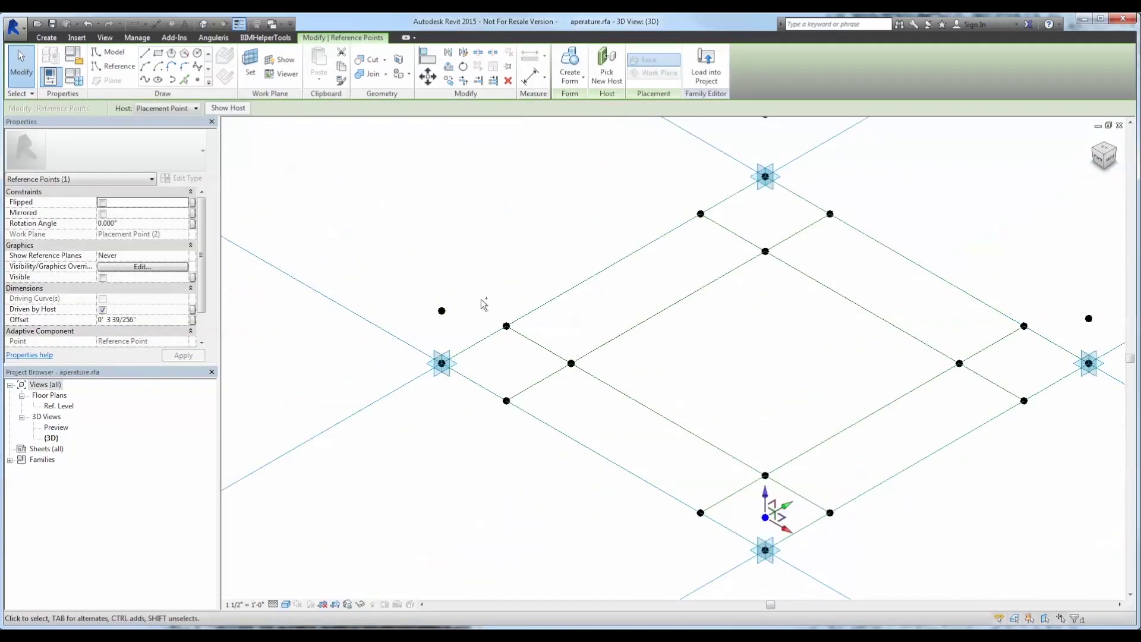
{"action": "left_click", "coordinate": [443, 310], "text": "ctrl"}
{"action": "middle_click_drag", "start_coordinate": [737, 119], "coordinate": [681, 174]}
{"action": "left_click", "coordinate": [710, 171], "text": "ctrl"}
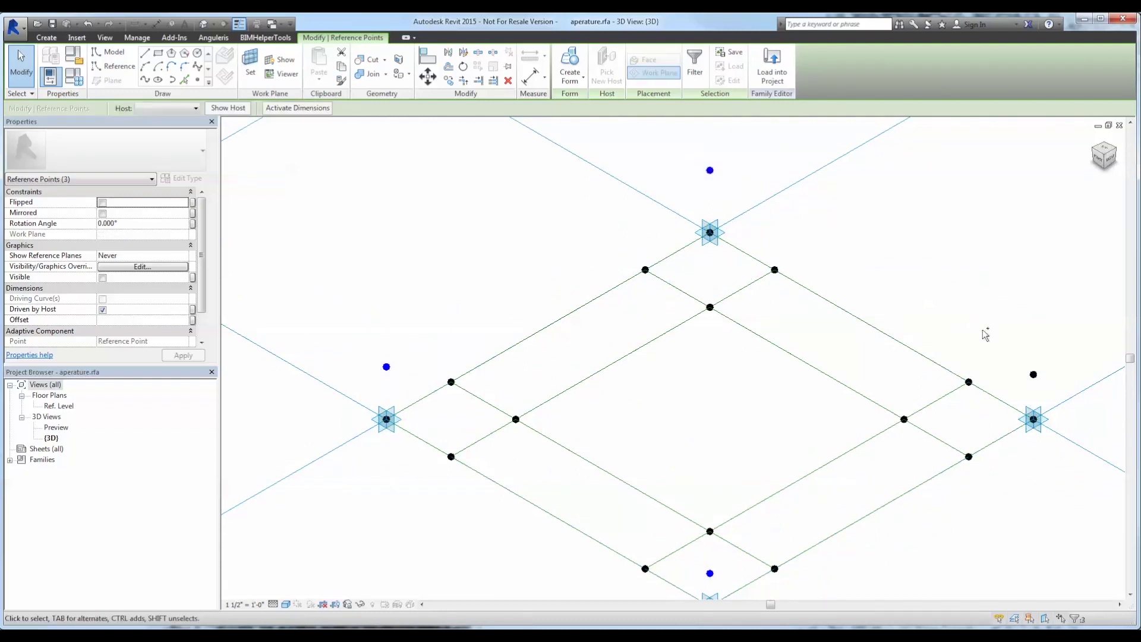
{"action": "left_click_drag", "start_coordinate": [1011, 332], "coordinate": [1052, 395], "text": "ctrl"}
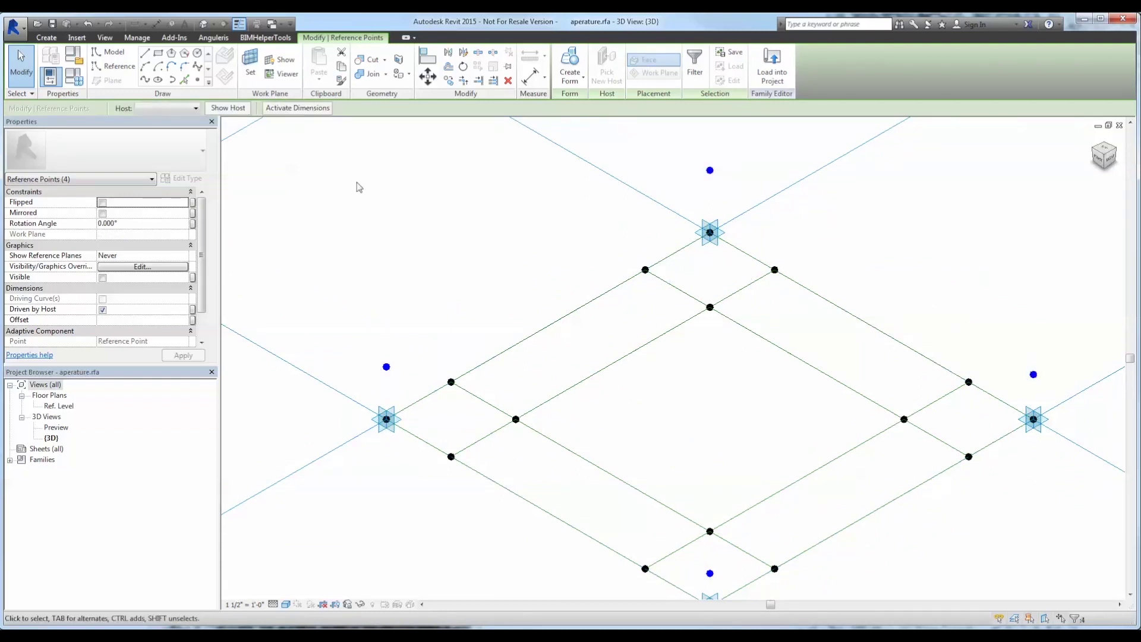
{"action": "left_click", "coordinate": [192, 321]}
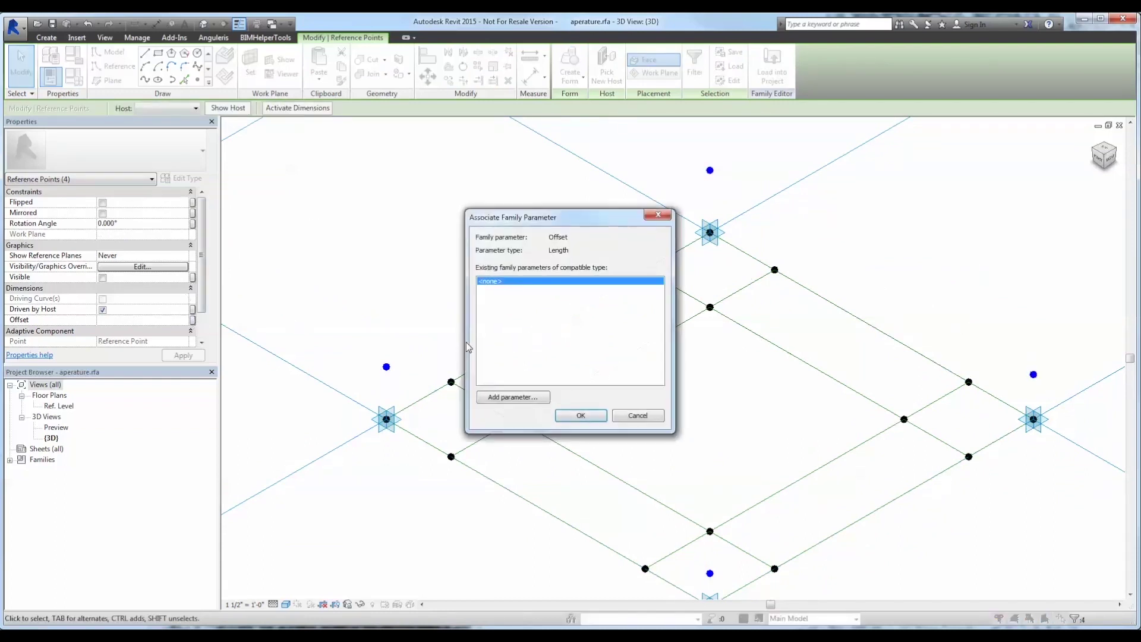
{"action": "left_click", "coordinate": [530, 398]}
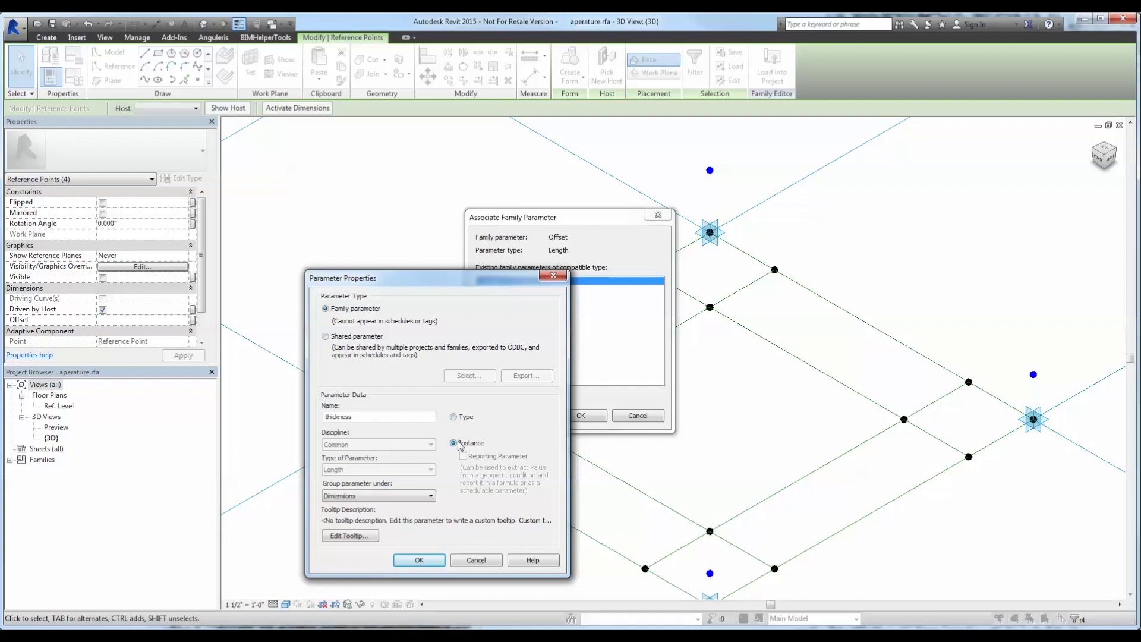
{"action": "left_click", "coordinate": [419, 561]}
{"action": "left_click", "coordinate": [572, 419]}
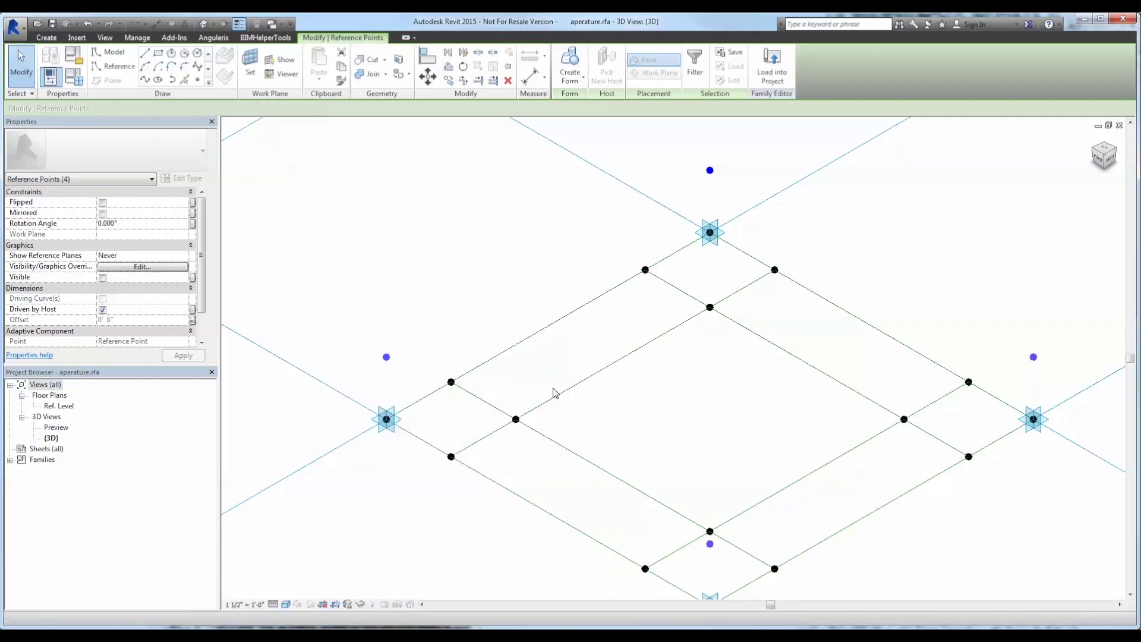
Set the thickness parameter to 1' 0" in the family types
{"action": "left_click", "coordinate": [506, 282]}
{"action": "key", "text": "f"}
{"action": "key", "text": "t"}
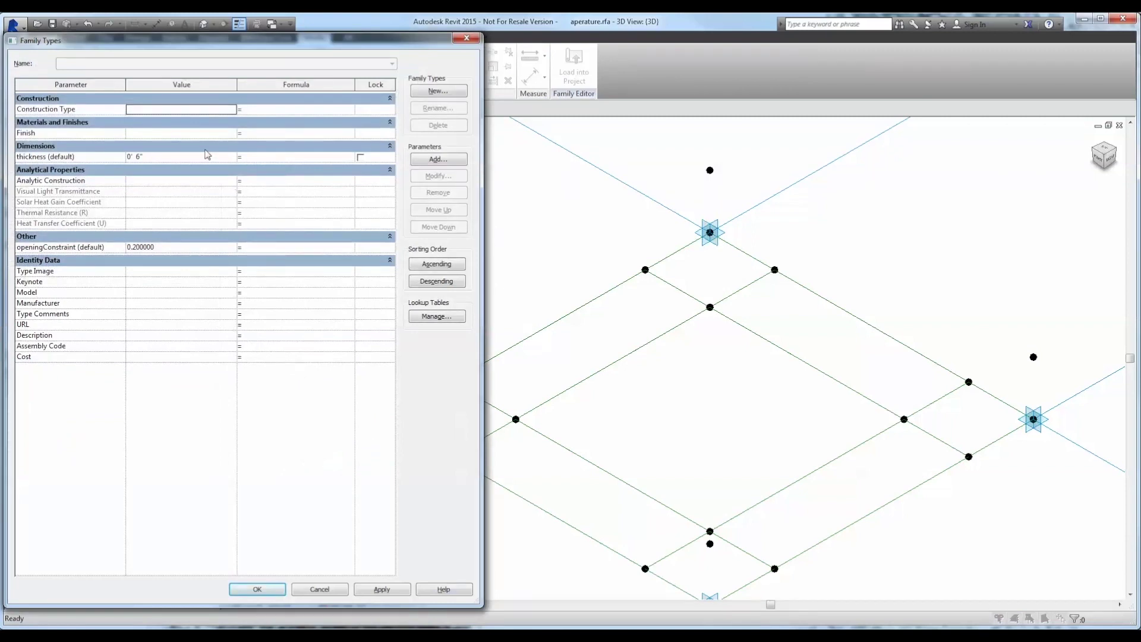
{"action": "left_click", "coordinate": [202, 157]}
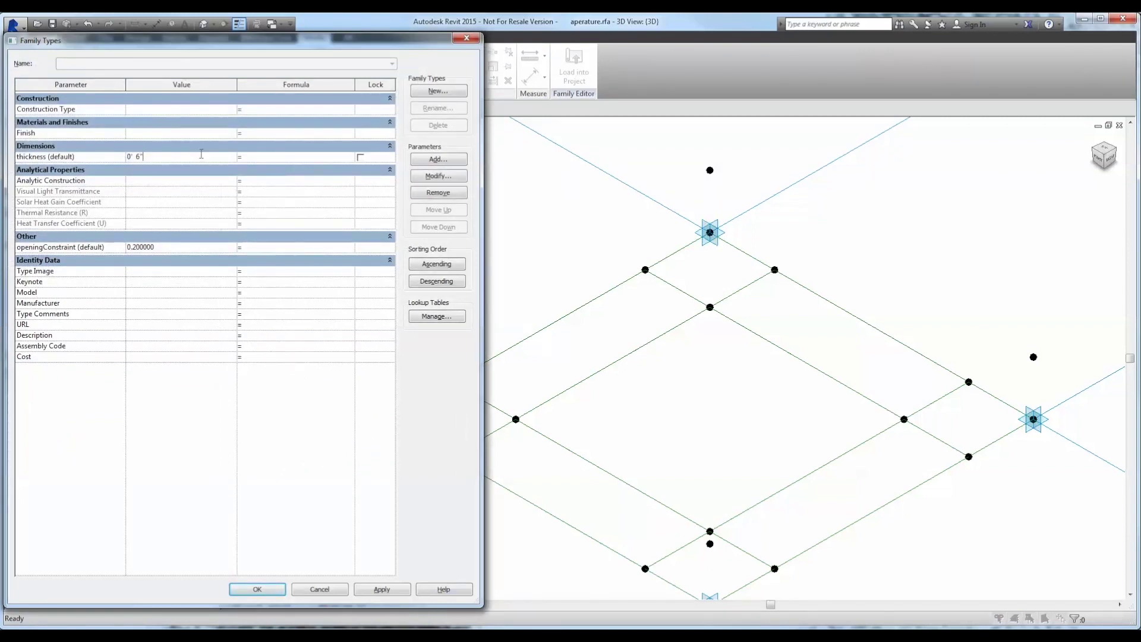
{"action": "left_click", "coordinate": [258, 588]}
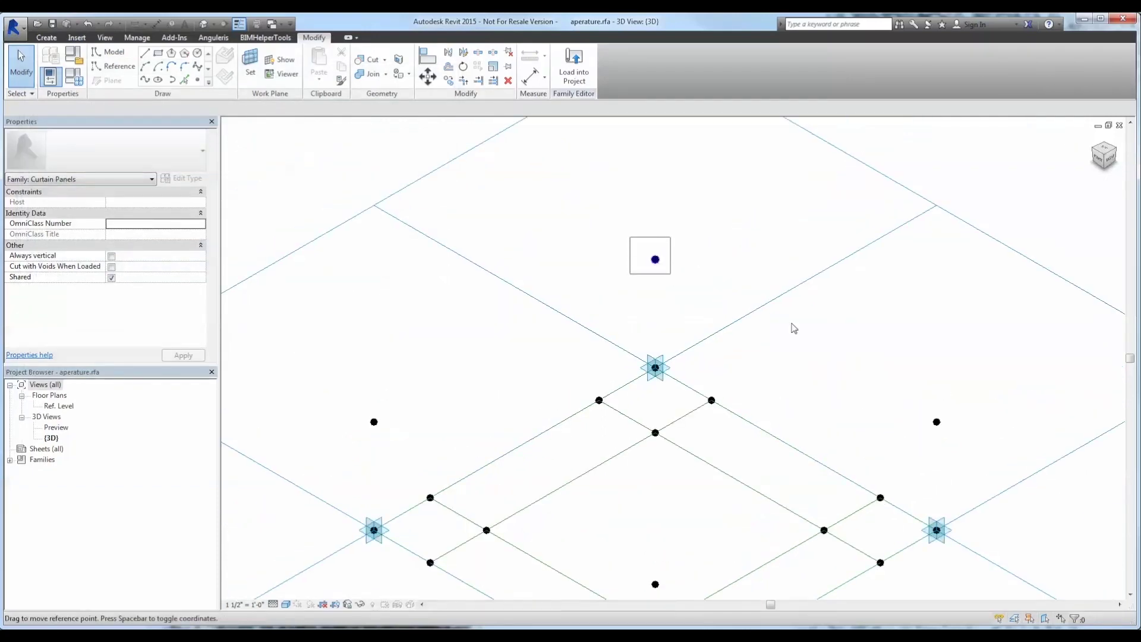
Connect the raised top, right and bottom corner points in sequence with two lines through points
{"action": "left_click", "coordinate": [655, 259]}
{"action": "left_click", "coordinate": [937, 422], "text": "ctrl"}
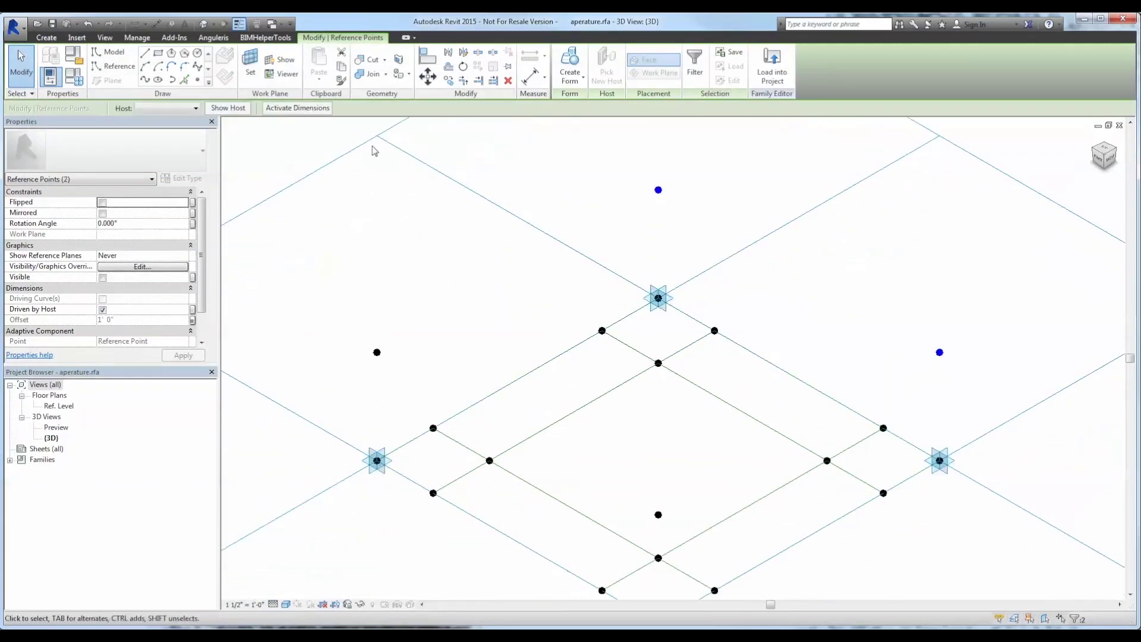
{"action": "left_click", "coordinate": [145, 80]}
{"action": "left_click_drag", "start_coordinate": [919, 302], "coordinate": [955, 365]}
{"action": "left_click_drag", "start_coordinate": [633, 482], "coordinate": [674, 541]}
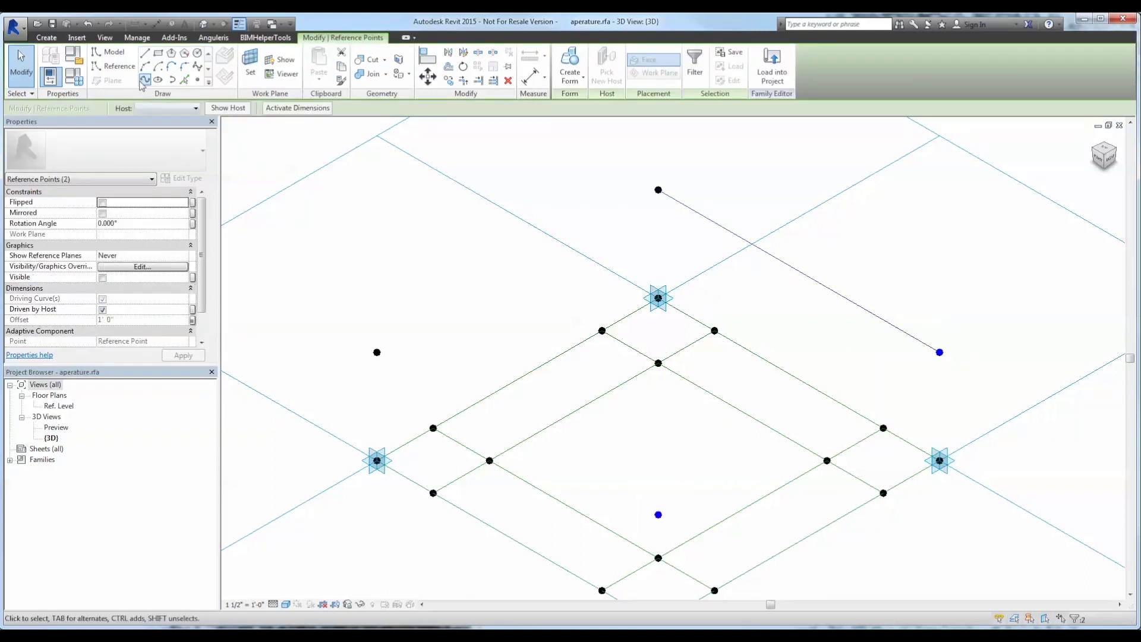
{"action": "left_click", "coordinate": [141, 82]}
Close the upper diamond with lines from the raised bottom point to the left point and from the left point to the top point
{"action": "left_click_drag", "start_coordinate": [636, 463], "coordinate": [671, 528]}
{"action": "left_click_drag", "start_coordinate": [330, 300], "coordinate": [390, 372], "text": "ctrl"}
{"action": "left_click", "coordinate": [144, 83]}
{"action": "left_click_drag", "start_coordinate": [359, 295], "coordinate": [408, 373]}
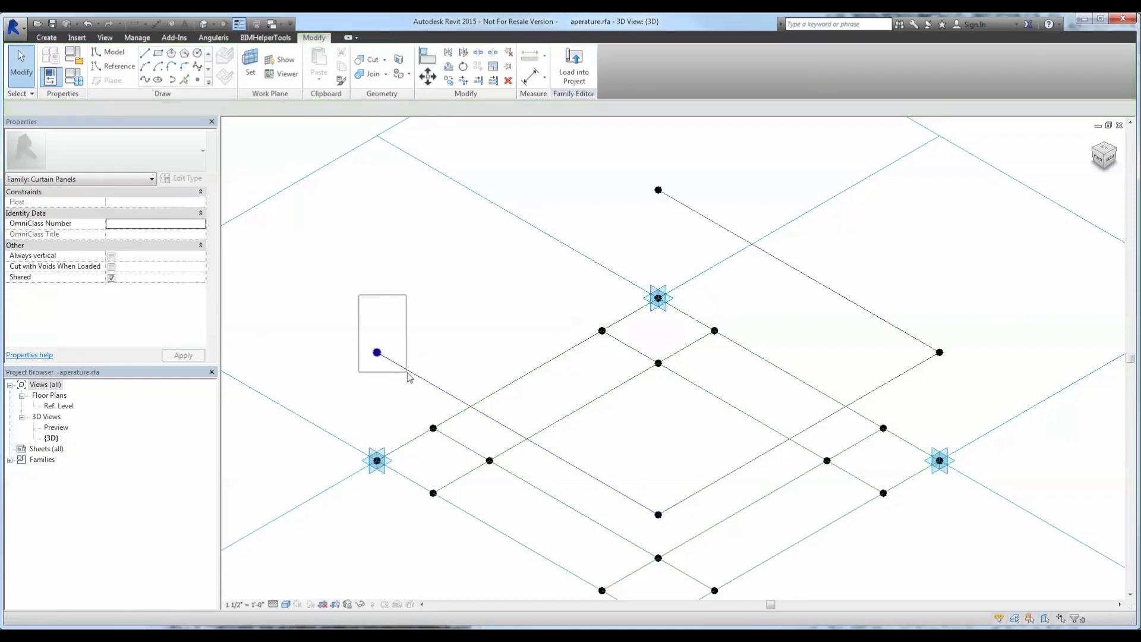
{"action": "left_click", "coordinate": [409, 378]}
{"action": "left_click", "coordinate": [658, 189], "text": "ctrl"}
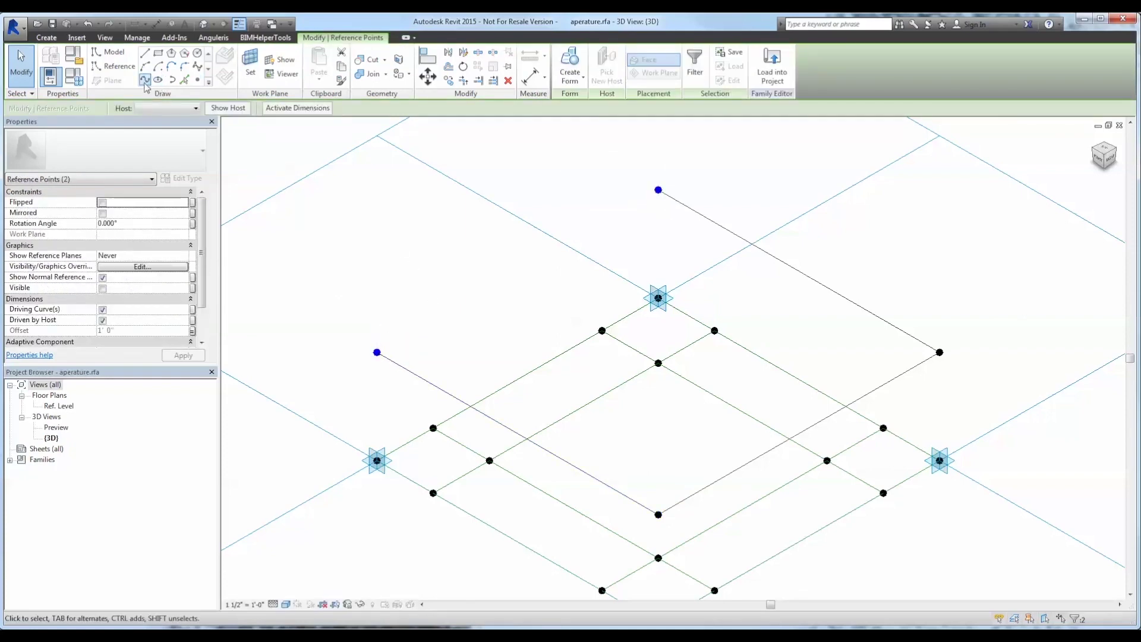
{"action": "left_click", "coordinate": [144, 82]}
Select the chain of four upper diamond lines and make them reference lines
{"action": "left_click", "coordinate": [646, 164]}
{"action": "key", "text": "Tab"}
{"action": "left_click", "coordinate": [681, 203]}
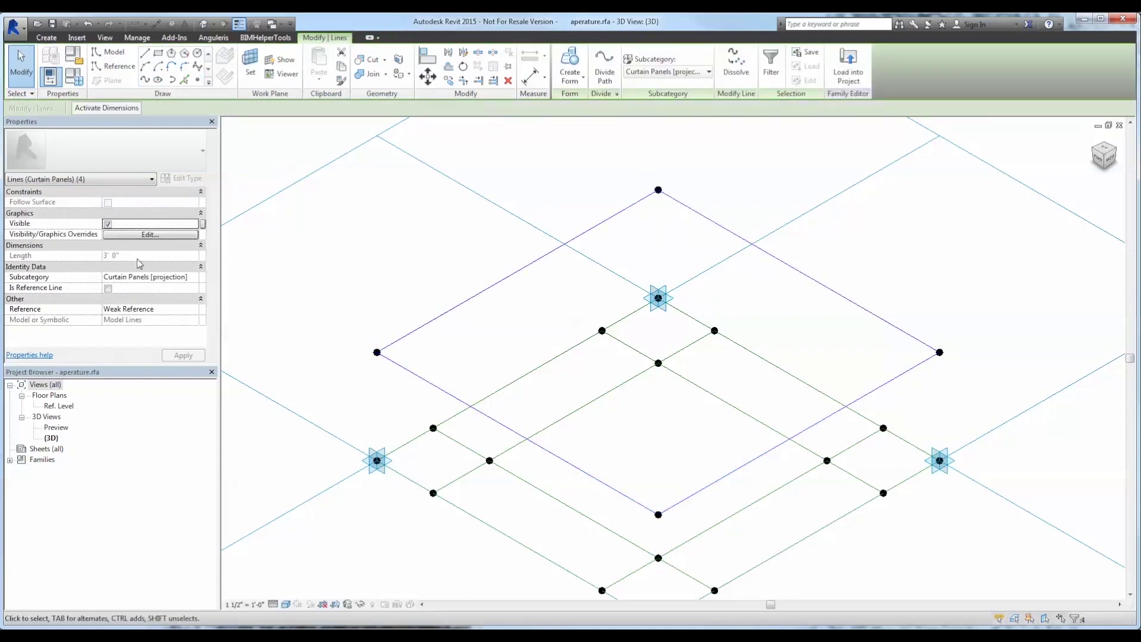
{"action": "left_click", "coordinate": [107, 289]}
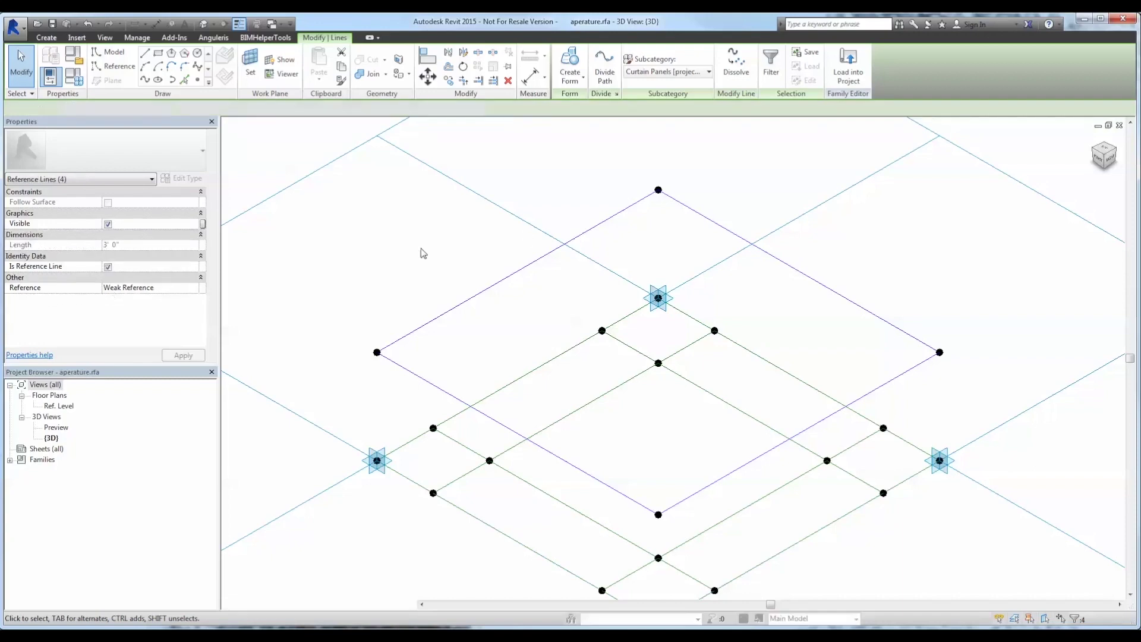
Place eight reference points on the upper diamond's reference lines, one near each end of every side
{"action": "left_click", "coordinate": [196, 79]}
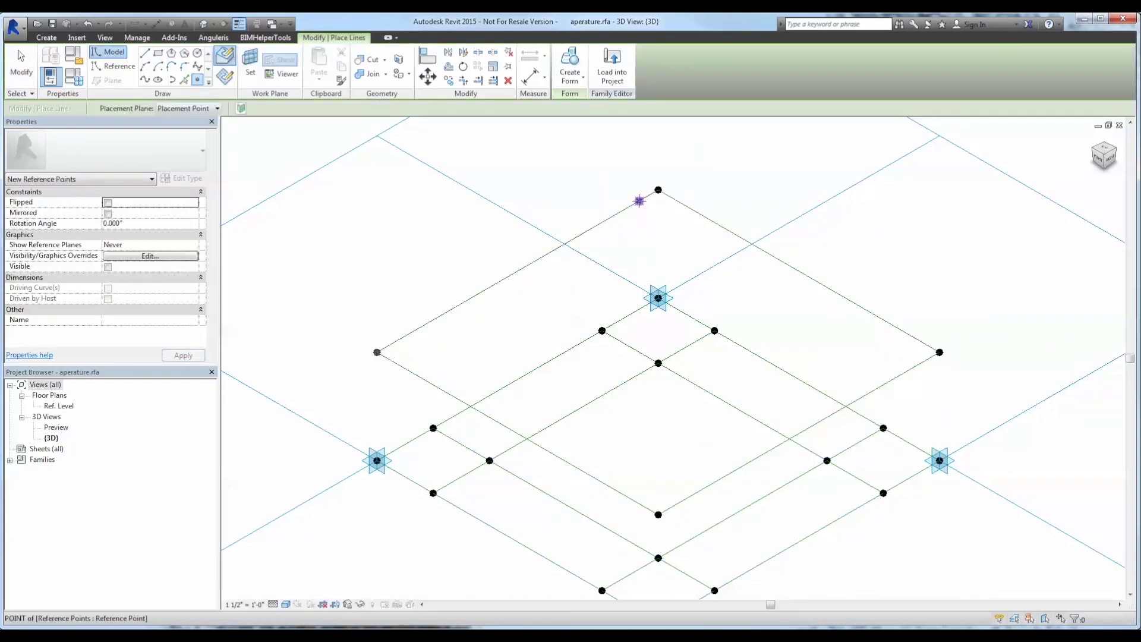
{"action": "left_click", "coordinate": [909, 335]}
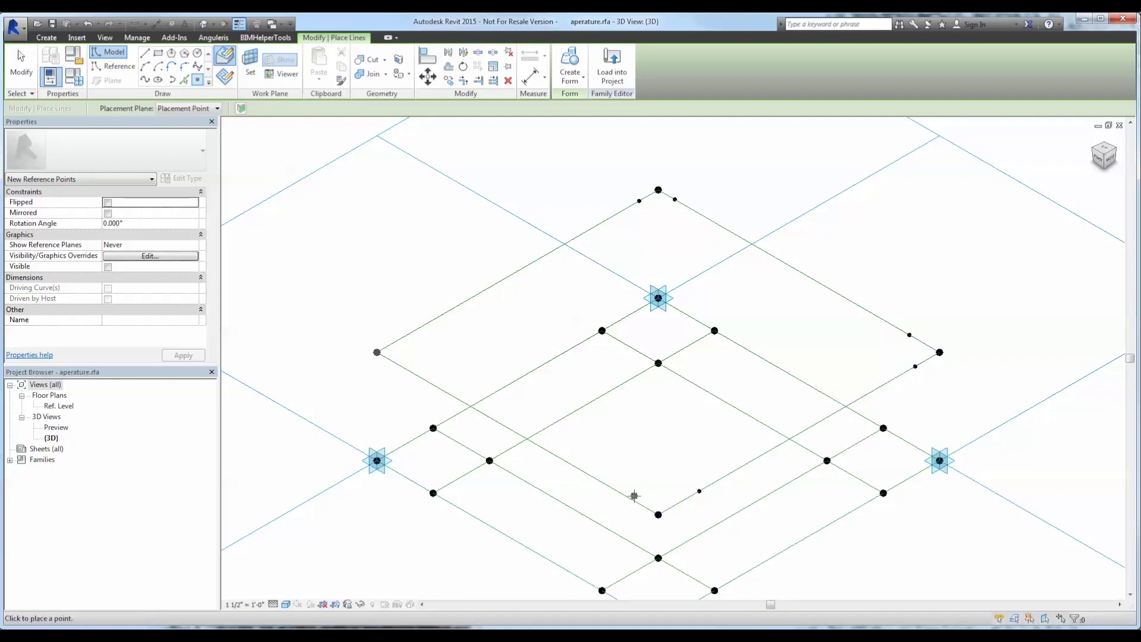
{"action": "left_click", "coordinate": [408, 370]}
{"action": "left_click", "coordinate": [408, 334]}
{"action": "key", "text": "Escape"}
{"action": "key", "text": "Escape"}
Set Measure From to End for the lower-left side's point near the bottom corner and the lower-right side's point near the right corner
{"action": "left_click_drag", "start_coordinate": [391, 308], "coordinate": [420, 348]}
{"action": "key", "text": "Escape"}
{"action": "left_click", "coordinate": [408, 370]}
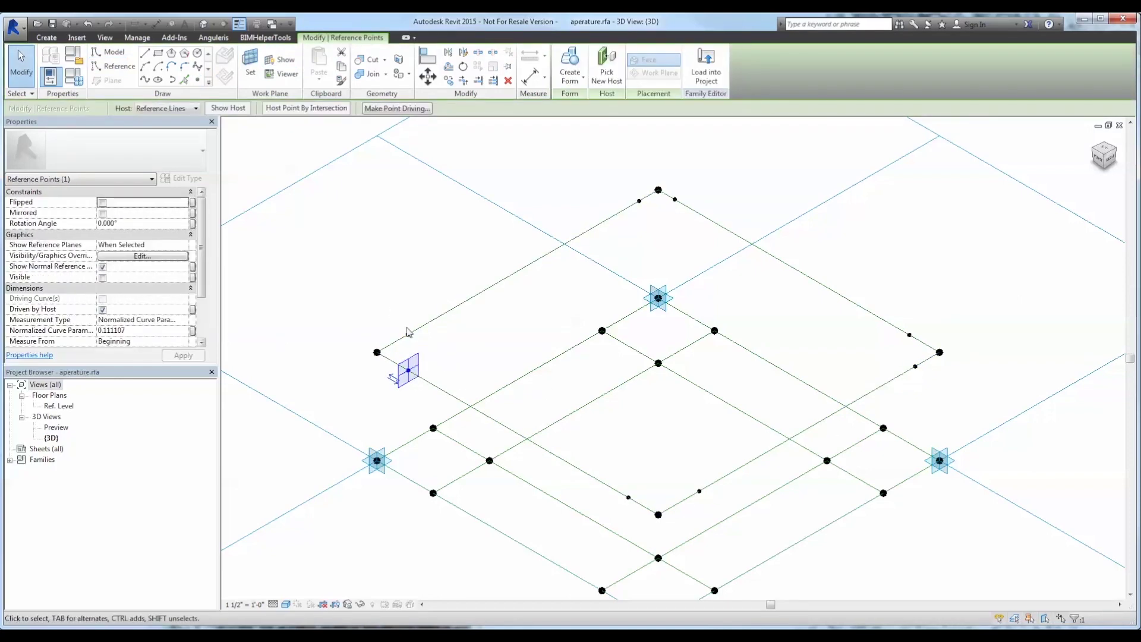
{"action": "key", "text": "Escape"}
{"action": "left_click", "coordinate": [629, 497]}
{"action": "left_click", "coordinate": [183, 341]}
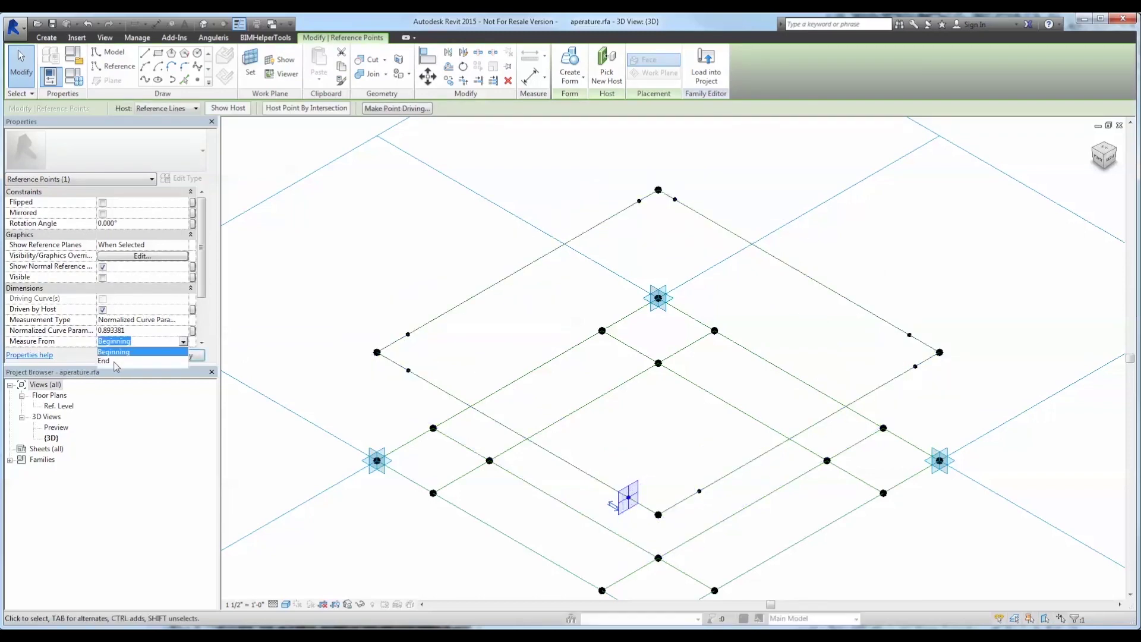
{"action": "left_click", "coordinate": [114, 364]}
{"action": "left_click_drag", "start_coordinate": [690, 465], "coordinate": [712, 509]}
{"action": "left_click_drag", "start_coordinate": [884, 352], "coordinate": [924, 382]}
{"action": "left_click", "coordinate": [143, 341]}
{"action": "left_click", "coordinate": [116, 362]}
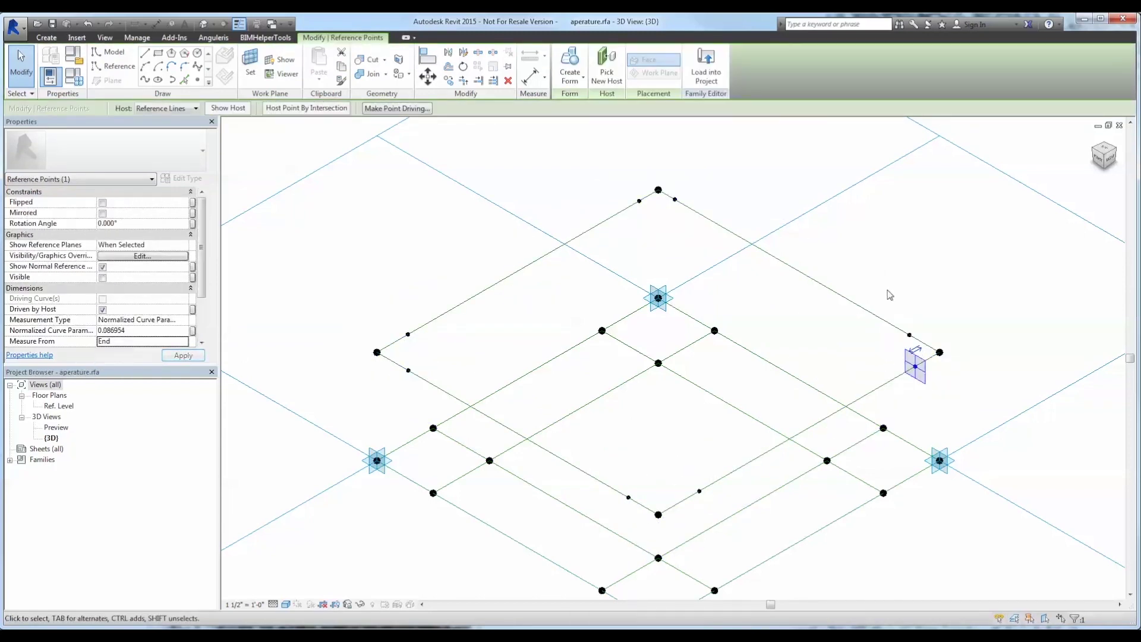
Set Measure From to End for the upper-right side's point near the right corner and the upper-left side's point near the top corner
{"action": "left_click_drag", "start_coordinate": [895, 315], "coordinate": [918, 344]}
{"action": "left_click", "coordinate": [183, 341]}
{"action": "left_click", "coordinate": [127, 362]}
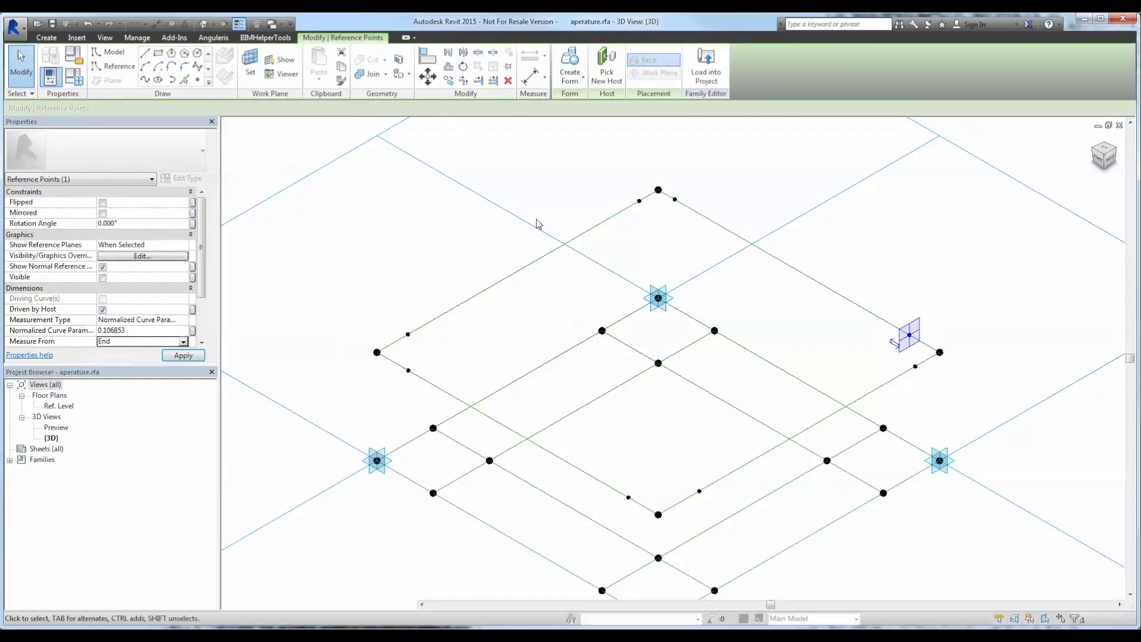
{"action": "left_click_drag", "start_coordinate": [604, 171], "coordinate": [647, 220]}
{"action": "left_click", "coordinate": [185, 342]}
{"action": "left_click", "coordinate": [115, 362]}
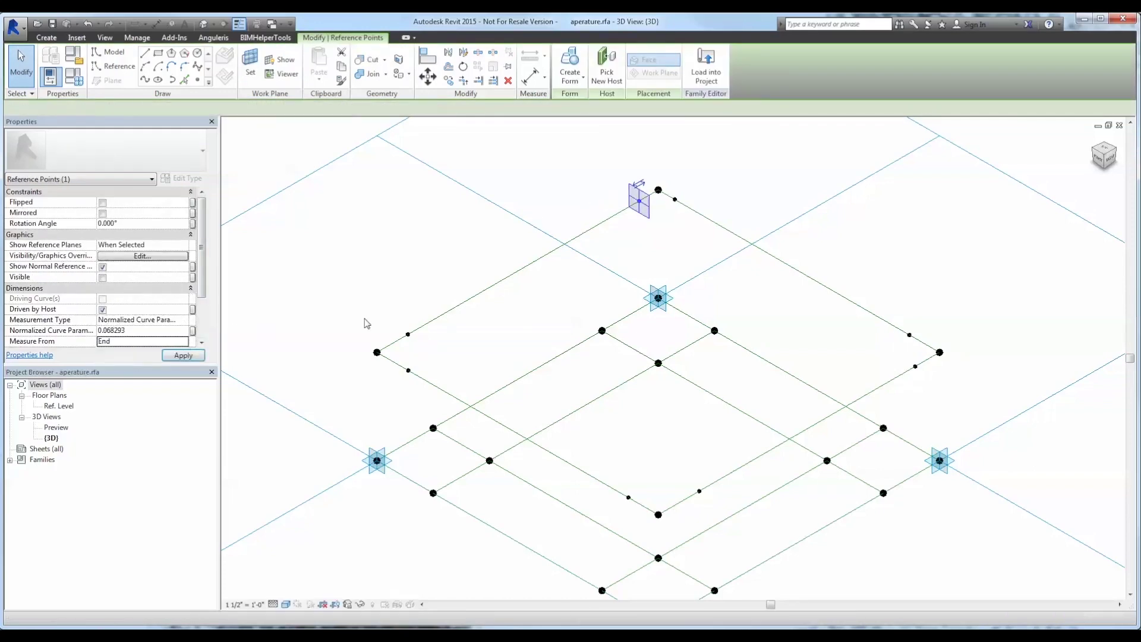
Join the eight hosted points on opposite sides of the upper diamond with four crossing lines through points, parallel to its sides
{"action": "left_click_drag", "start_coordinate": [612, 177], "coordinate": [654, 229]}
{"action": "left_click_drag", "start_coordinate": [884, 349], "coordinate": [924, 393], "text": "ctrl"}
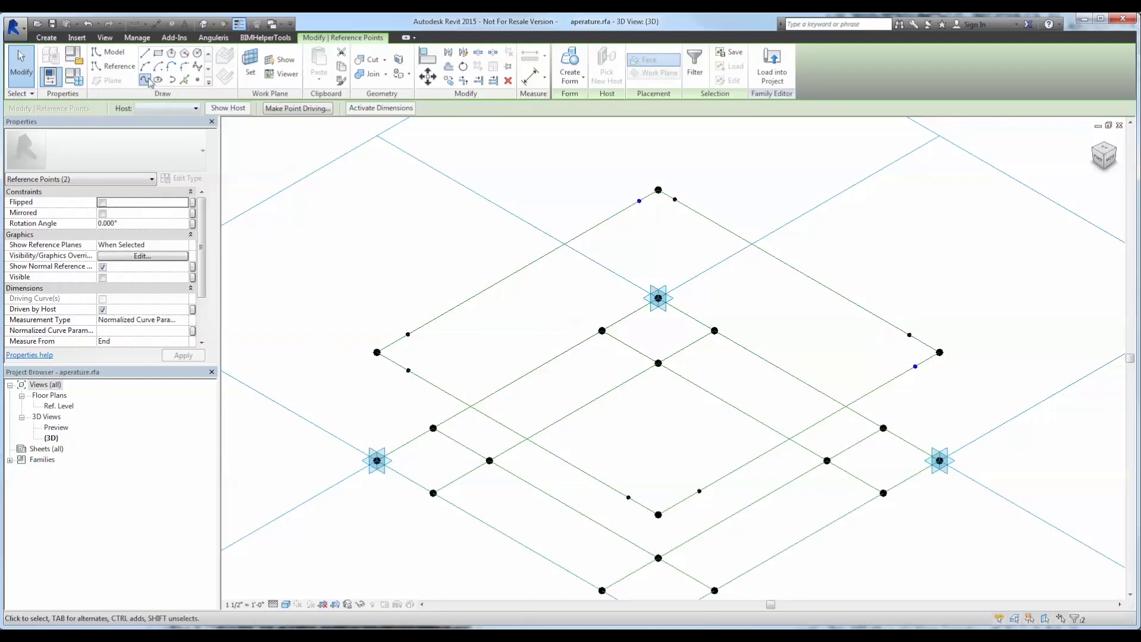
{"action": "left_click", "coordinate": [148, 81]}
{"action": "left_click_drag", "start_coordinate": [867, 277], "coordinate": [921, 355]}
{"action": "left_click_drag", "start_coordinate": [606, 460], "coordinate": [639, 511], "text": "ctrl"}
{"action": "left_click", "coordinate": [146, 81]}
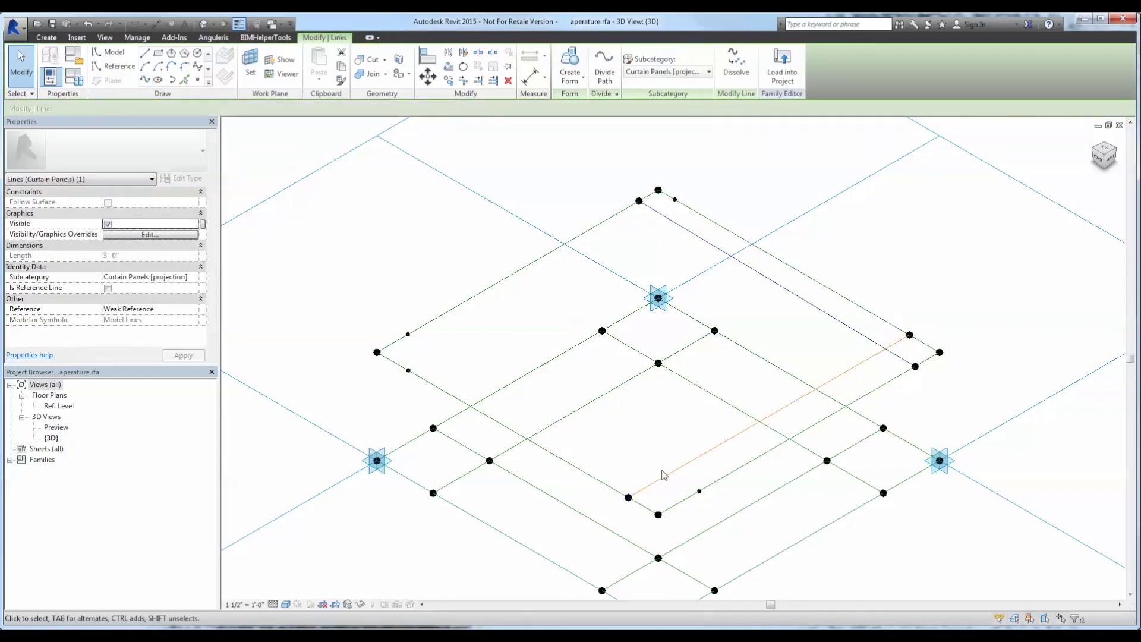
{"action": "left_click_drag", "start_coordinate": [668, 447], "coordinate": [707, 508]}
{"action": "left_click_drag", "start_coordinate": [408, 312], "coordinate": [421, 390], "text": "ctrl"}
{"action": "left_click", "coordinate": [148, 81]}
{"action": "left_click_drag", "start_coordinate": [667, 167], "coordinate": [645, 205], "text": "ctrl"}
{"action": "left_click", "coordinate": [147, 81]}
Select the four crossing lines of the upper diamond and make them reference lines
{"action": "left_click_drag", "start_coordinate": [681, 428], "coordinate": [662, 480], "text": "ctrl"}
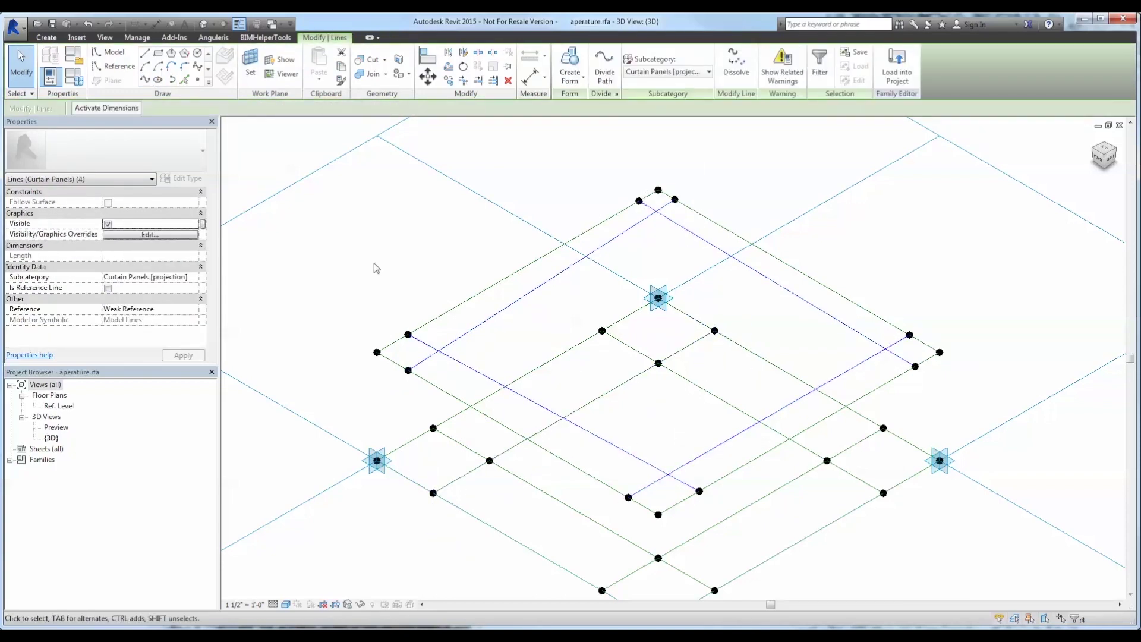
{"action": "left_click", "coordinate": [108, 288]}
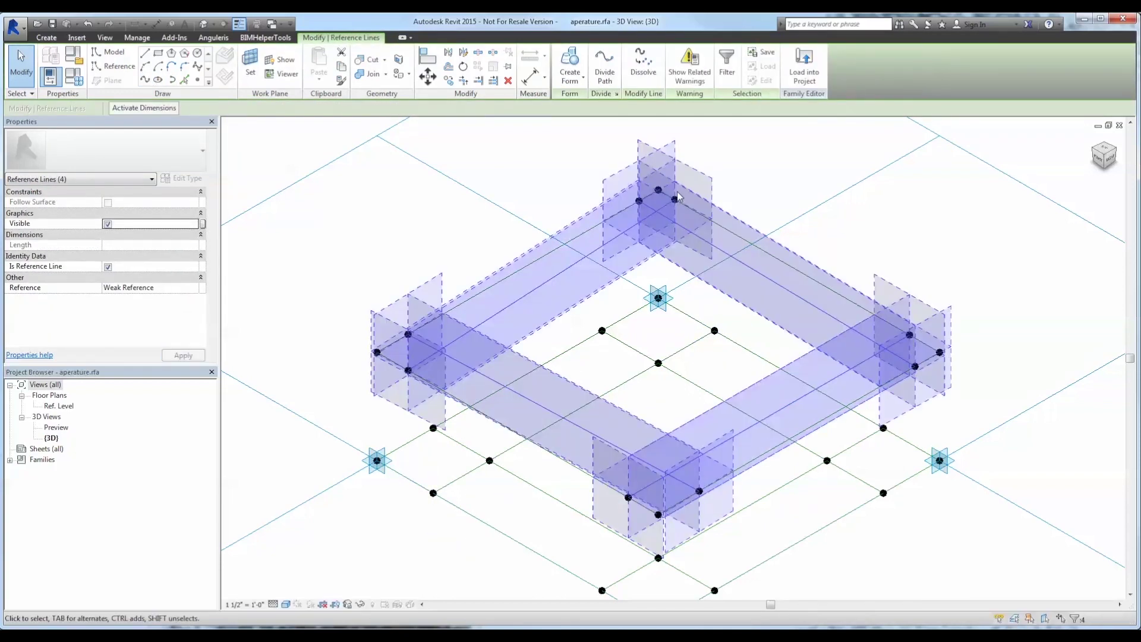
{"action": "left_click", "coordinate": [675, 176]}
Associate the normalized curve parameter of all eight points on the upper diamond's sides with the openingConstraint family parameter
{"action": "left_click_drag", "start_coordinate": [667, 164], "coordinate": [692, 213]}
{"action": "left_click_drag", "start_coordinate": [625, 167], "coordinate": [650, 221], "text": "ctrl"}
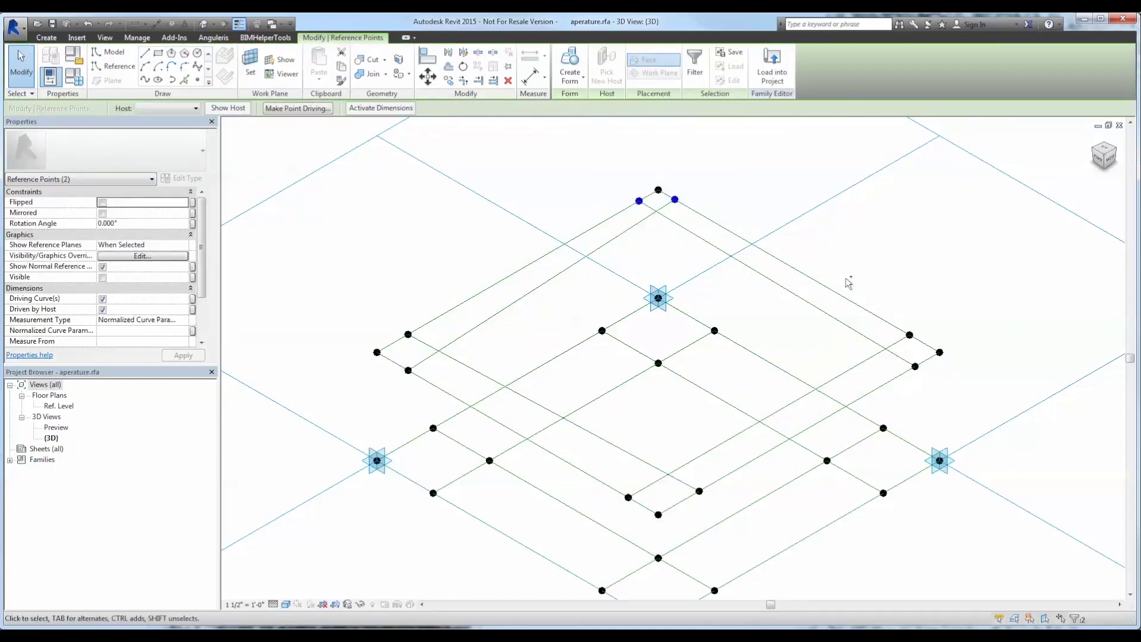
{"action": "left_click_drag", "start_coordinate": [880, 266], "coordinate": [931, 389], "text": "ctrl"}
{"action": "left_click_drag", "start_coordinate": [607, 464], "coordinate": [716, 515], "text": "ctrl"}
{"action": "left_click_drag", "start_coordinate": [396, 289], "coordinate": [443, 392], "text": "ctrl"}
{"action": "left_click", "coordinate": [191, 331]}
{"action": "left_click", "coordinate": [566, 296]}
{"action": "left_click", "coordinate": [585, 412]}
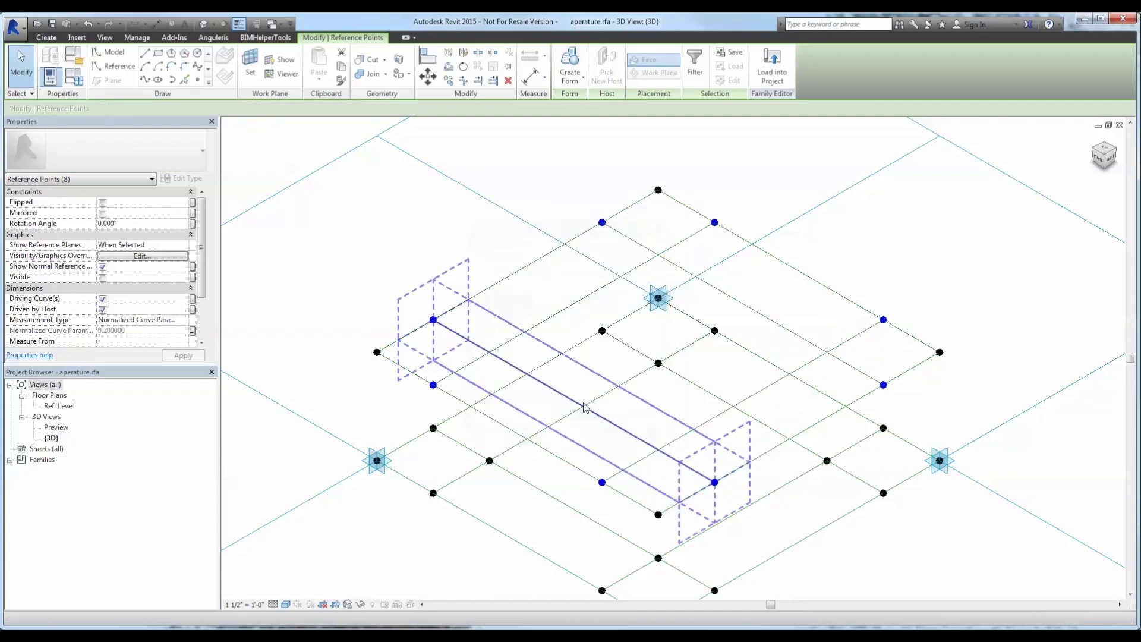
{"action": "left_click", "coordinate": [581, 166]}
Place four reference points on the upper crossing reference lines, one on each line near an intersection
{"action": "left_click", "coordinate": [197, 79]}
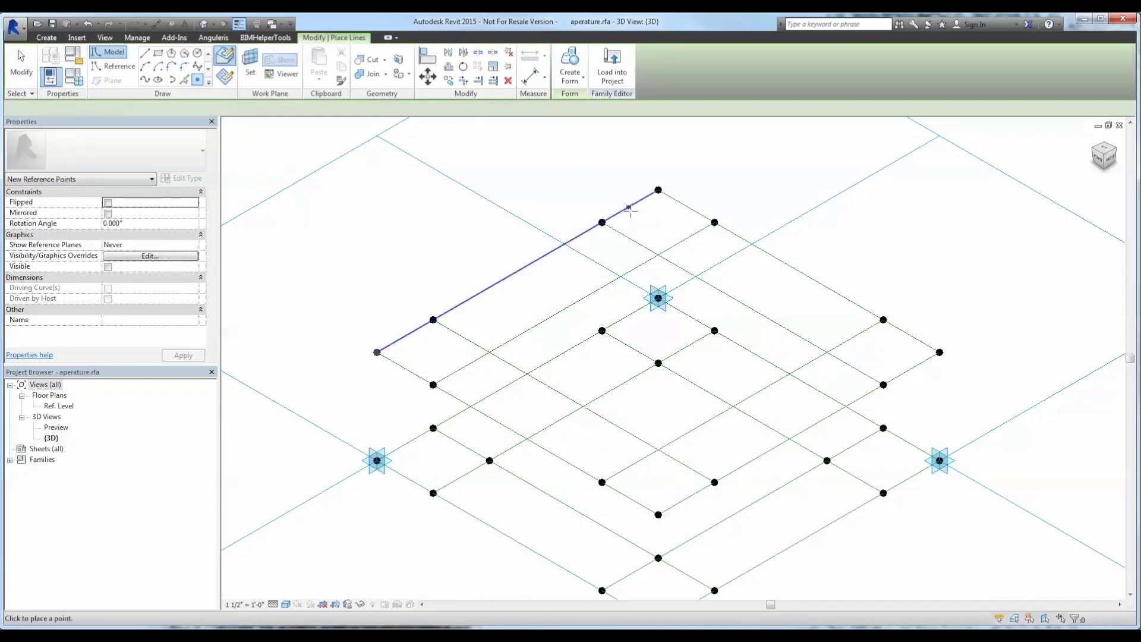
{"action": "left_click", "coordinate": [667, 261]}
{"action": "left_click", "coordinate": [842, 341]}
{"action": "left_click", "coordinate": [652, 445]}
{"action": "left_click", "coordinate": [510, 364]}
{"action": "key", "text": "Escape"}
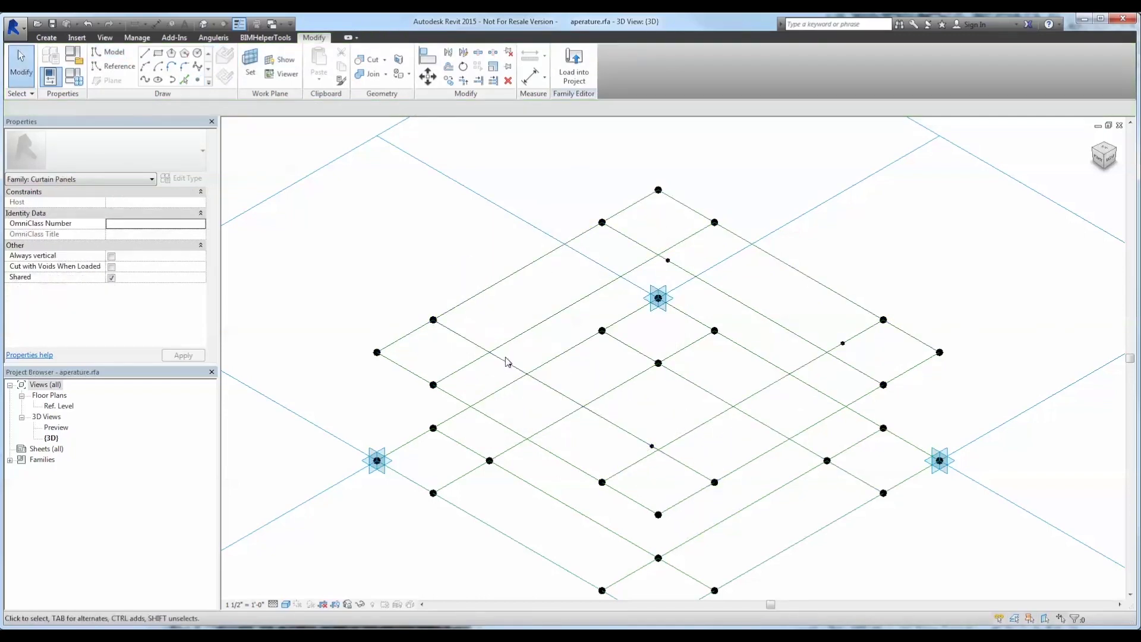
Host the left and top crossing-line points by intersection with the upper-left crossing reference line
{"action": "left_click", "coordinate": [512, 367]}
{"action": "left_click_drag", "start_coordinate": [498, 345], "coordinate": [523, 380]}
{"action": "left_click", "coordinate": [294, 109]}
{"action": "left_click", "coordinate": [572, 305]}
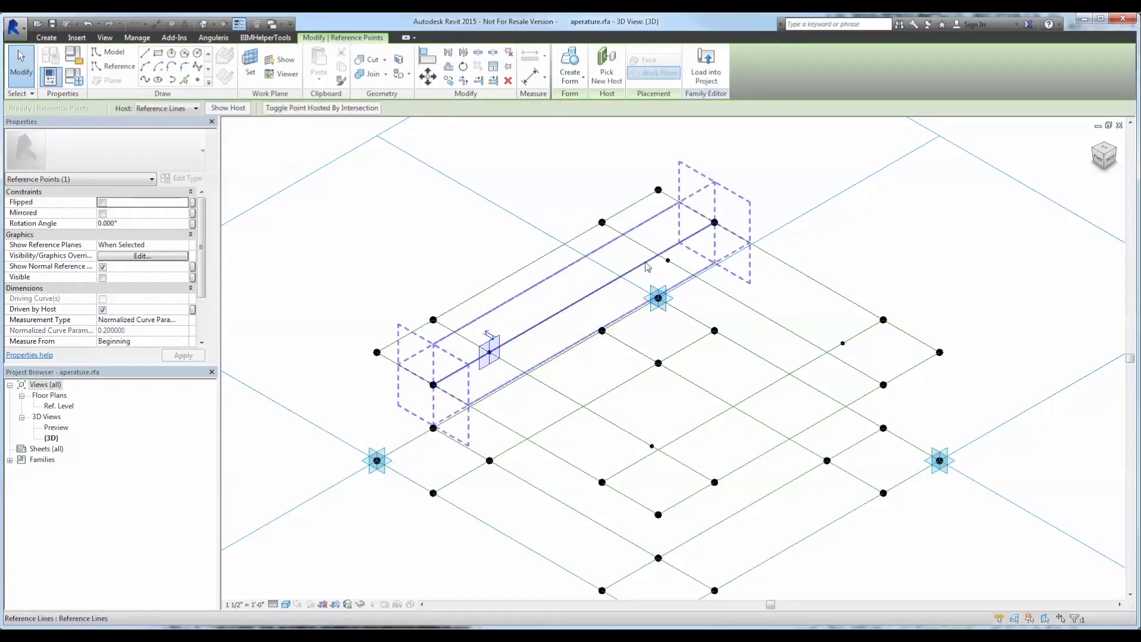
{"action": "left_click_drag", "start_coordinate": [656, 231], "coordinate": [682, 275]}
{"action": "left_click", "coordinate": [312, 109]}
{"action": "left_click", "coordinate": [574, 304]}
{"action": "middle_click_drag", "start_coordinate": [822, 293], "coordinate": [797, 272]}
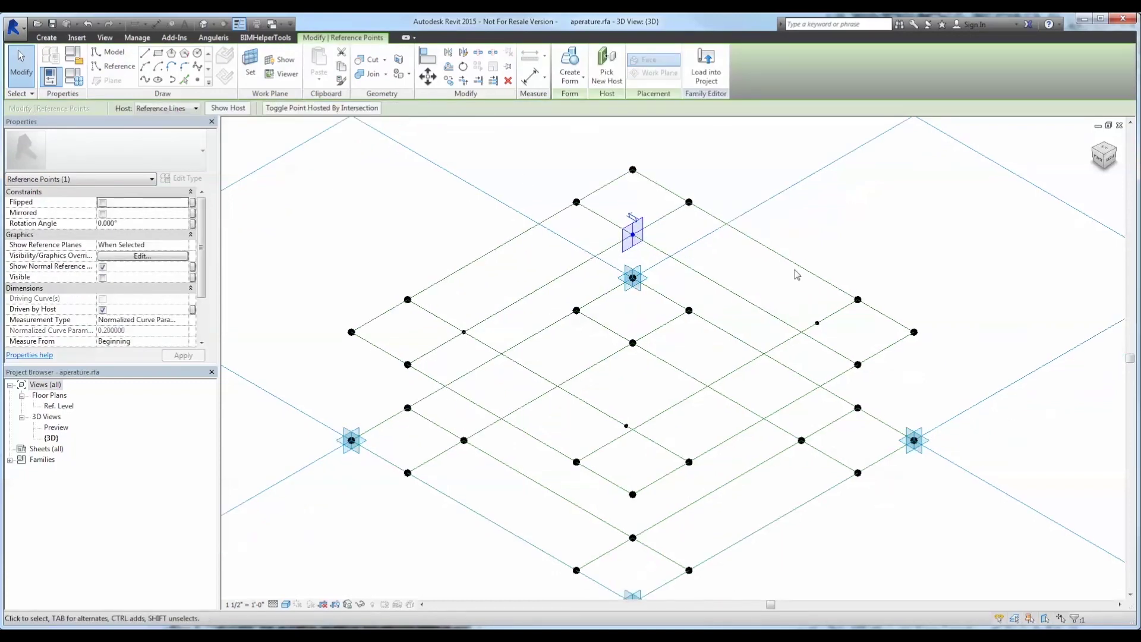
Host the right crossing-line point by intersection with the upper-right crossing reference line, and the bottom point with the lower-right one
{"action": "left_click_drag", "start_coordinate": [796, 292], "coordinate": [830, 344]}
{"action": "left_click", "coordinate": [297, 109]}
{"action": "left_click", "coordinate": [750, 303]}
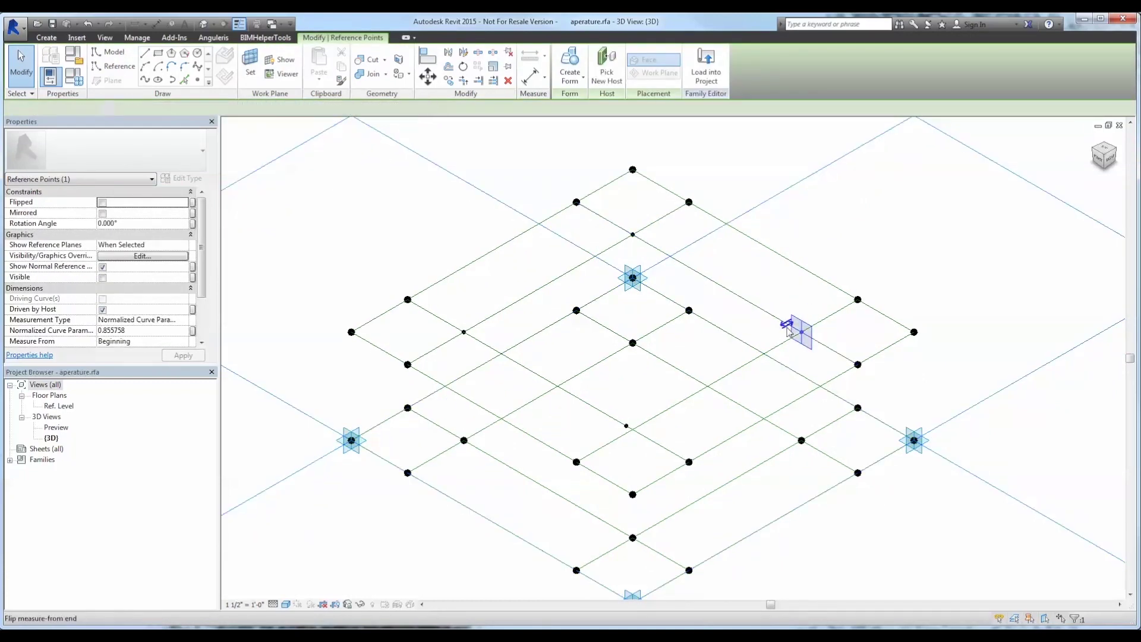
{"action": "left_click", "coordinate": [623, 417]}
{"action": "left_click_drag", "start_coordinate": [623, 417], "coordinate": [633, 435]}
{"action": "left_click", "coordinate": [301, 109]}
{"action": "left_click", "coordinate": [660, 414]}
{"action": "left_click", "coordinate": [614, 393]}
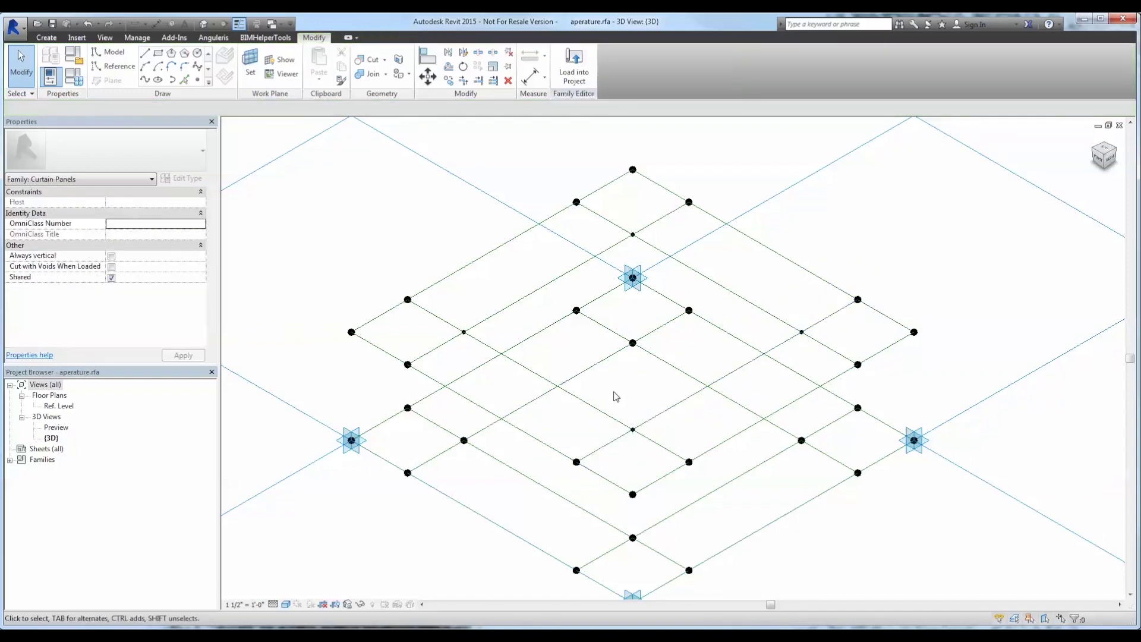
Connect the bottom, left and top intersection points of the upper diamond with two lines through points
{"action": "left_click_drag", "start_coordinate": [614, 394], "coordinate": [643, 442]}
{"action": "left_click", "coordinate": [463, 332], "text": "ctrl"}
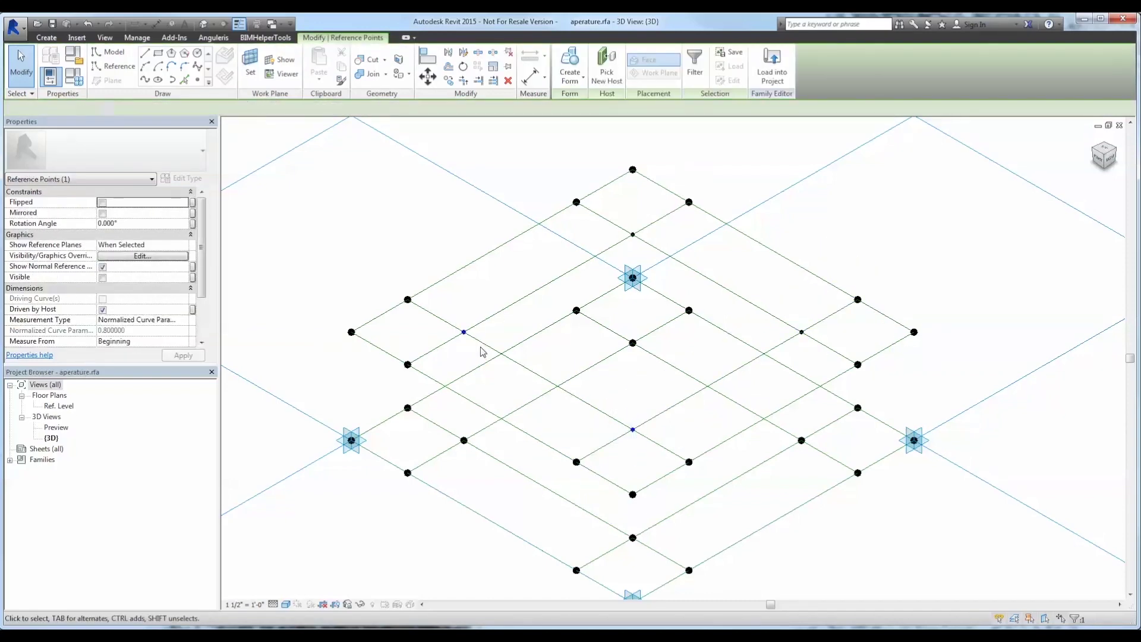
{"action": "left_click", "coordinate": [145, 82]}
{"action": "left_click", "coordinate": [457, 295]}
{"action": "left_click_drag", "start_coordinate": [457, 295], "coordinate": [476, 343]}
{"action": "left_click_drag", "start_coordinate": [616, 209], "coordinate": [644, 248], "text": "ctrl"}
{"action": "left_click", "coordinate": [145, 81]}
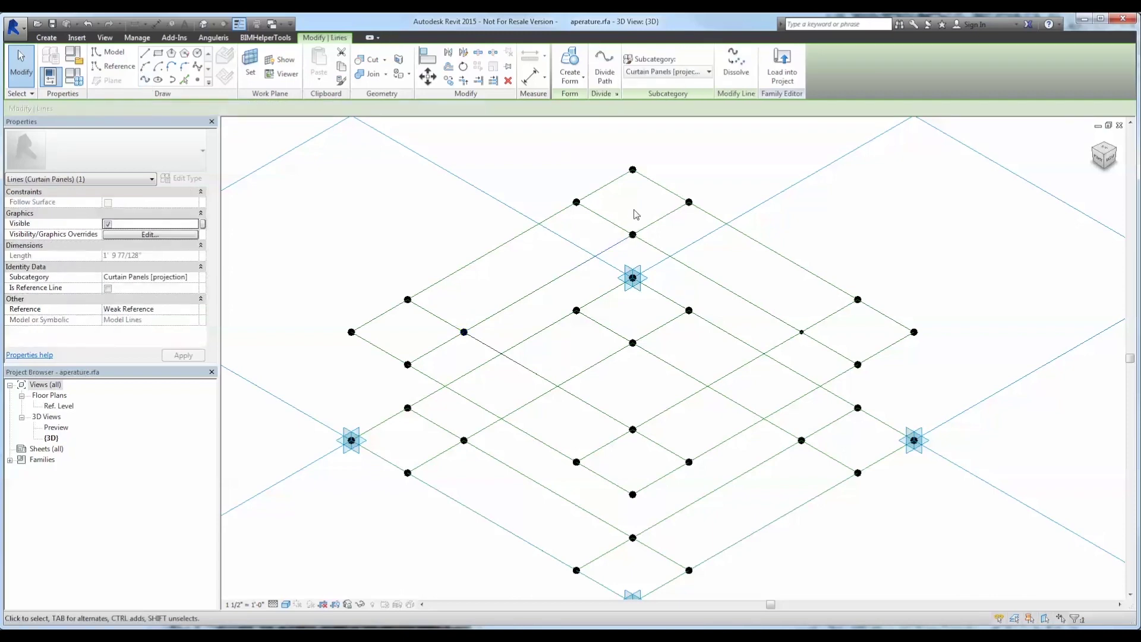
Close the upper inner diamond with lines from the top to the right point and from the right to the bottom point
{"action": "left_click", "coordinate": [625, 208]}
{"action": "left_click_drag", "start_coordinate": [625, 208], "coordinate": [657, 258]}
{"action": "left_click_drag", "start_coordinate": [815, 299], "coordinate": [790, 346], "text": "ctrl"}
{"action": "left_click", "coordinate": [145, 80]}
{"action": "left_click_drag", "start_coordinate": [781, 302], "coordinate": [818, 355]}
{"action": "left_click_drag", "start_coordinate": [622, 391], "coordinate": [647, 445], "text": "ctrl"}
{"action": "left_click", "coordinate": [145, 81]}
Select the whole chain of four upper inner diamond lines and make them reference lines
{"action": "left_click", "coordinate": [456, 236]}
{"action": "key", "text": "Tab"}
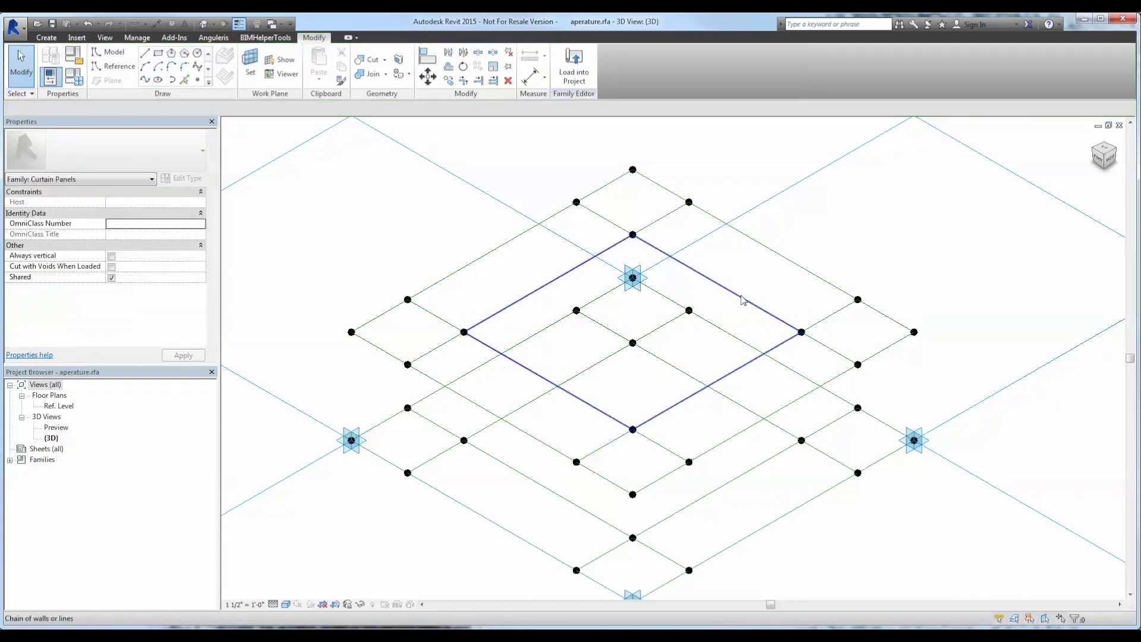
{"action": "left_click", "coordinate": [742, 301]}
{"action": "left_click", "coordinate": [109, 283]}
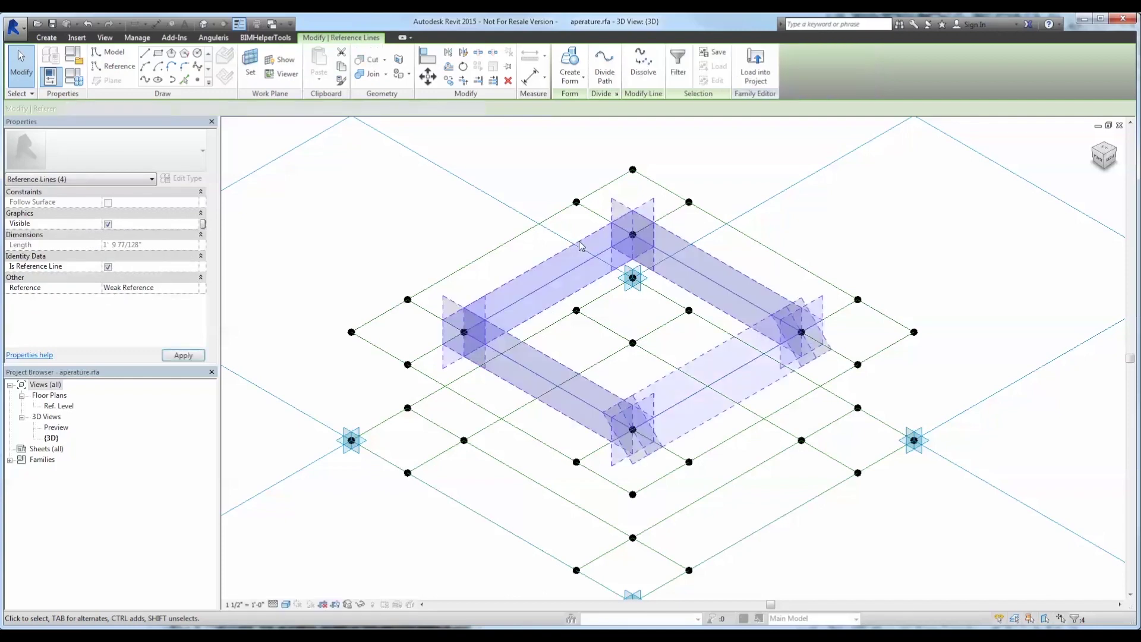
{"action": "left_click", "coordinate": [763, 232]}
Create a void form between the lower and upper inner diamond reference line loops
{"action": "key", "text": "Tab"}
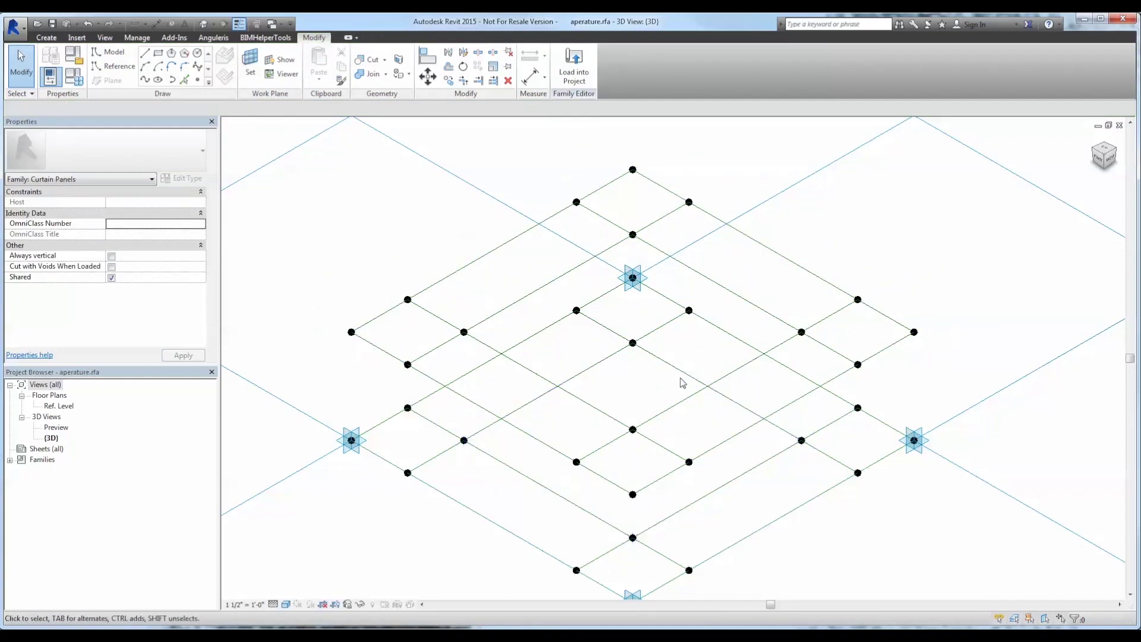
{"action": "key", "text": "Tab"}
{"action": "left_click", "coordinate": [684, 380]}
{"action": "key", "text": "Tab"}
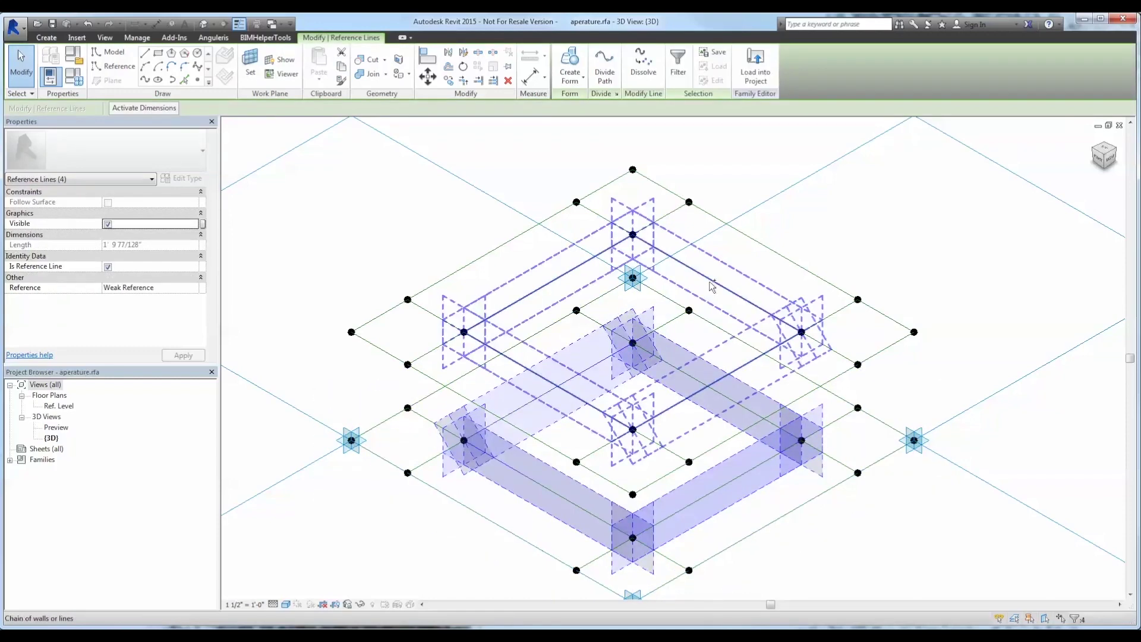
{"action": "left_click", "coordinate": [712, 287], "text": "ctrl"}
{"action": "left_click", "coordinate": [570, 70]}
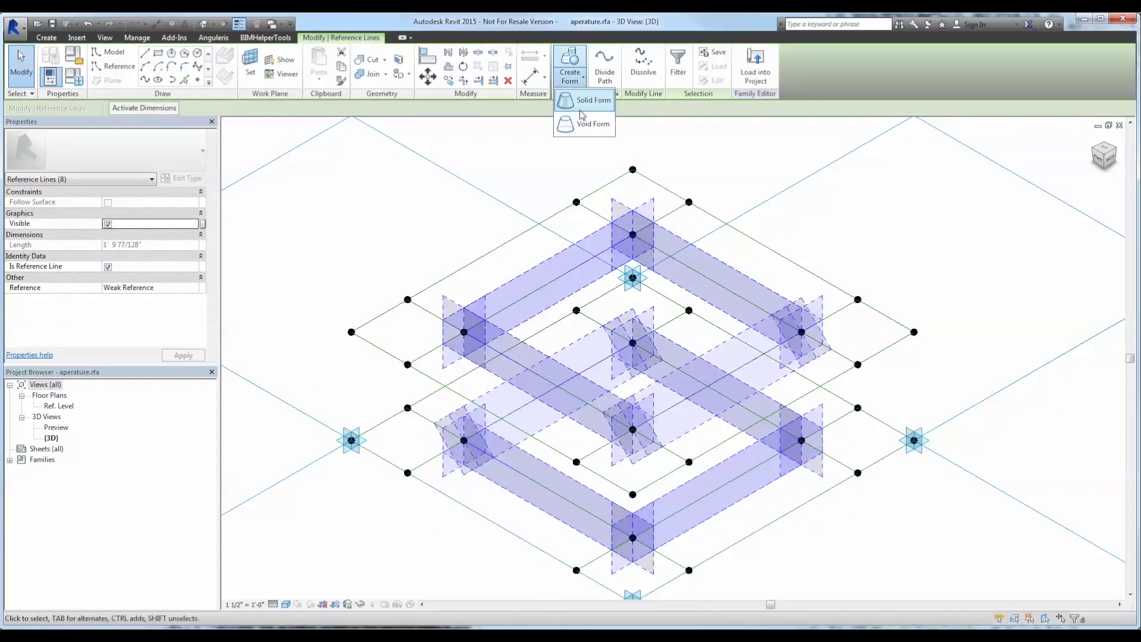
{"action": "left_click", "coordinate": [589, 101]}
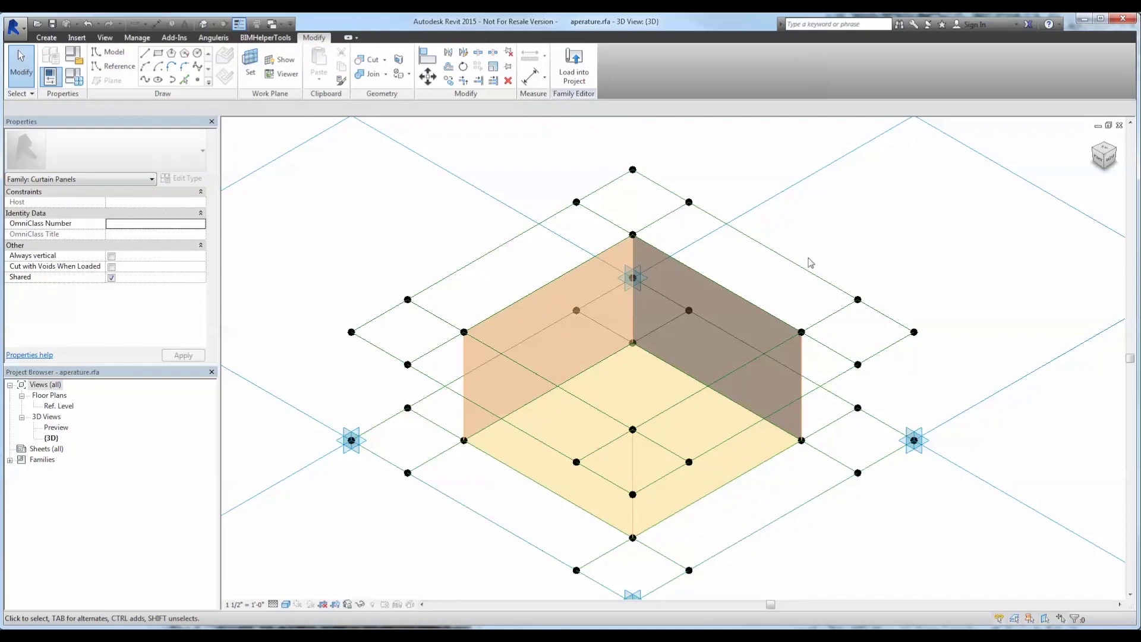
Create a solid form between the upper and lower outer diamond reference line loops
{"action": "key", "text": "Tab"}
{"action": "left_click", "coordinate": [879, 418]}
{"action": "key", "text": "Tab"}
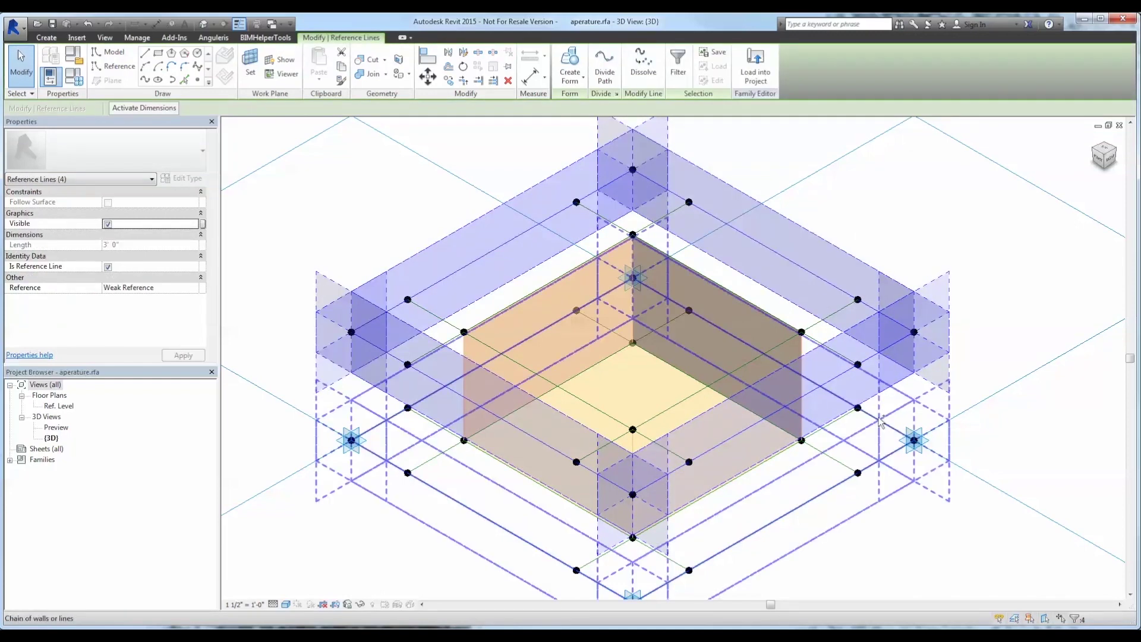
{"action": "left_click", "coordinate": [880, 420], "text": "ctrl"}
{"action": "left_click", "coordinate": [569, 71]}
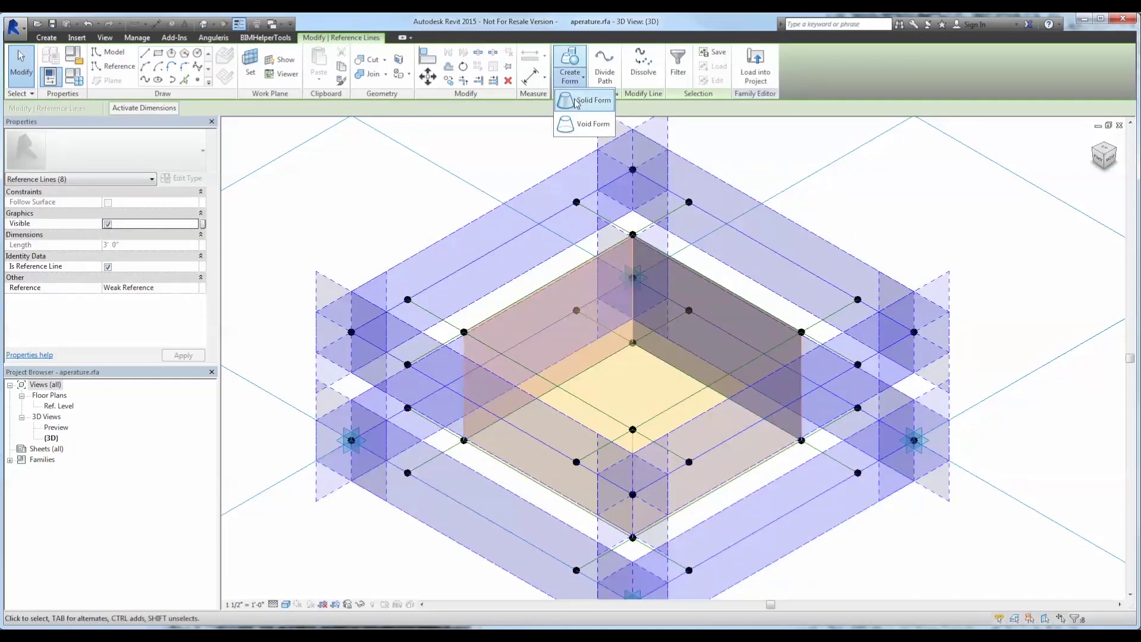
{"action": "left_click", "coordinate": [575, 102]}
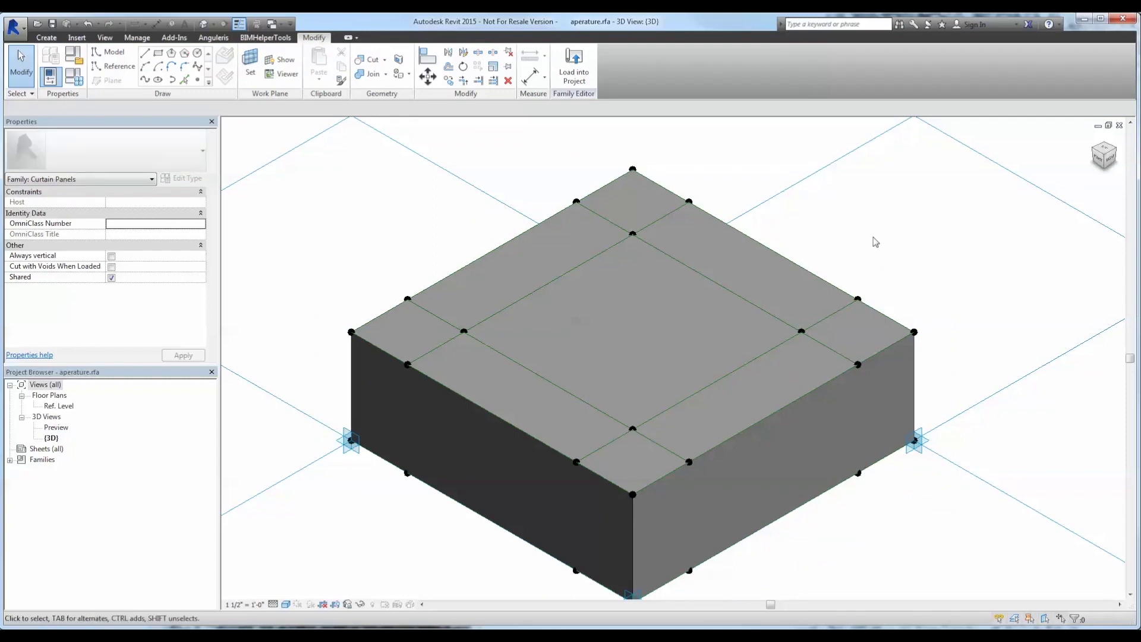
Assign the white material to the solid outer form
{"action": "left_click", "coordinate": [790, 287]}
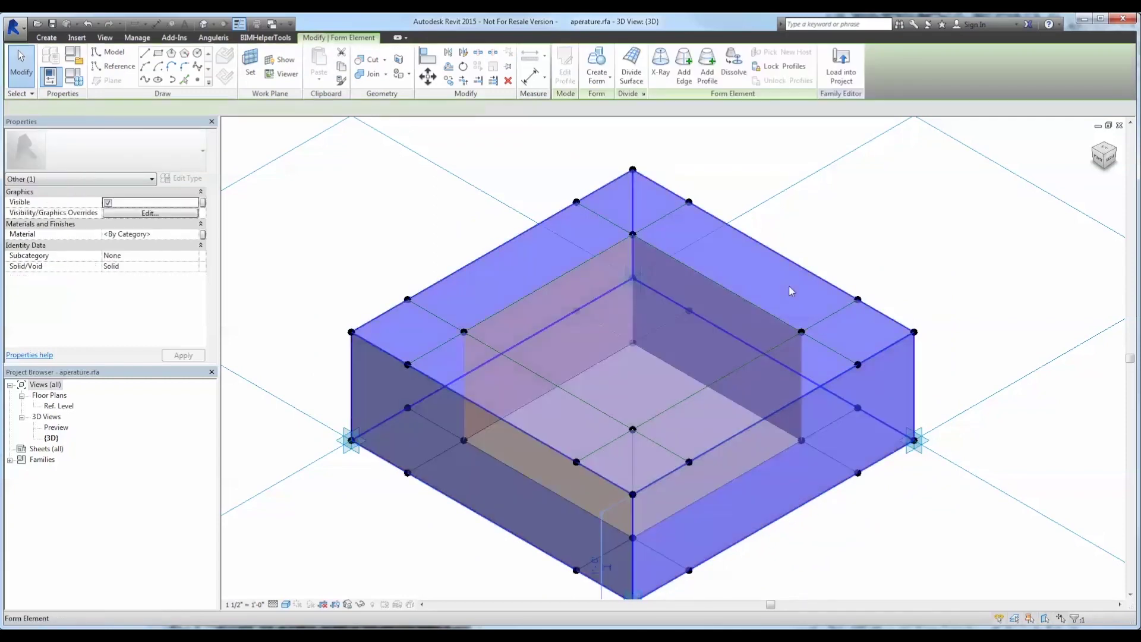
{"action": "left_click", "coordinate": [198, 234]}
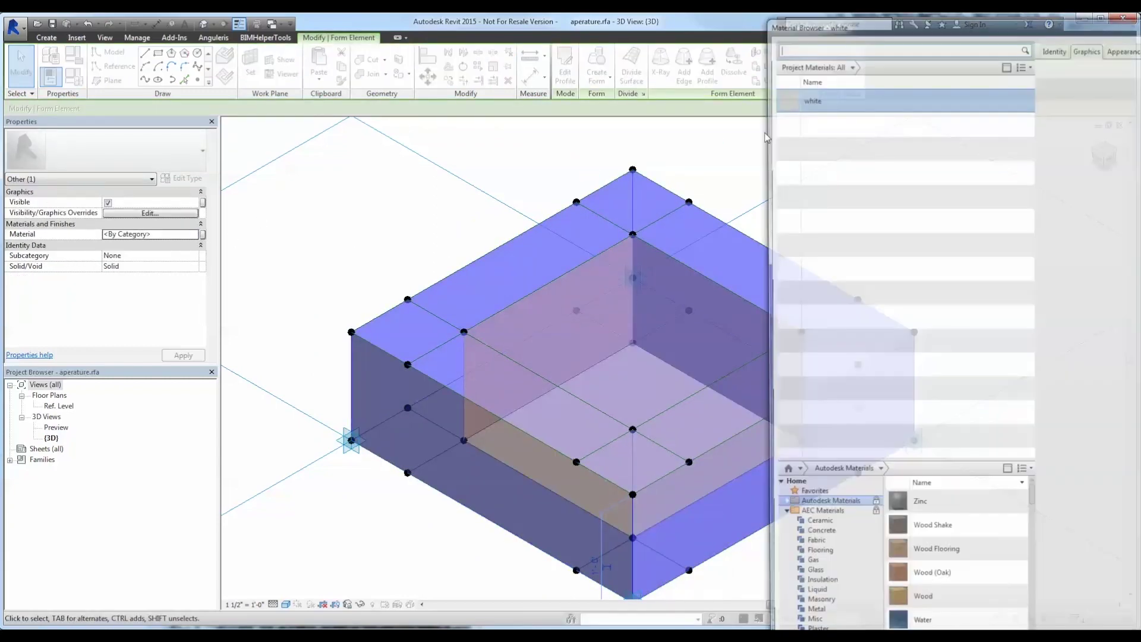
{"action": "double_click", "coordinate": [853, 99]}
{"action": "left_click", "coordinate": [835, 214]}
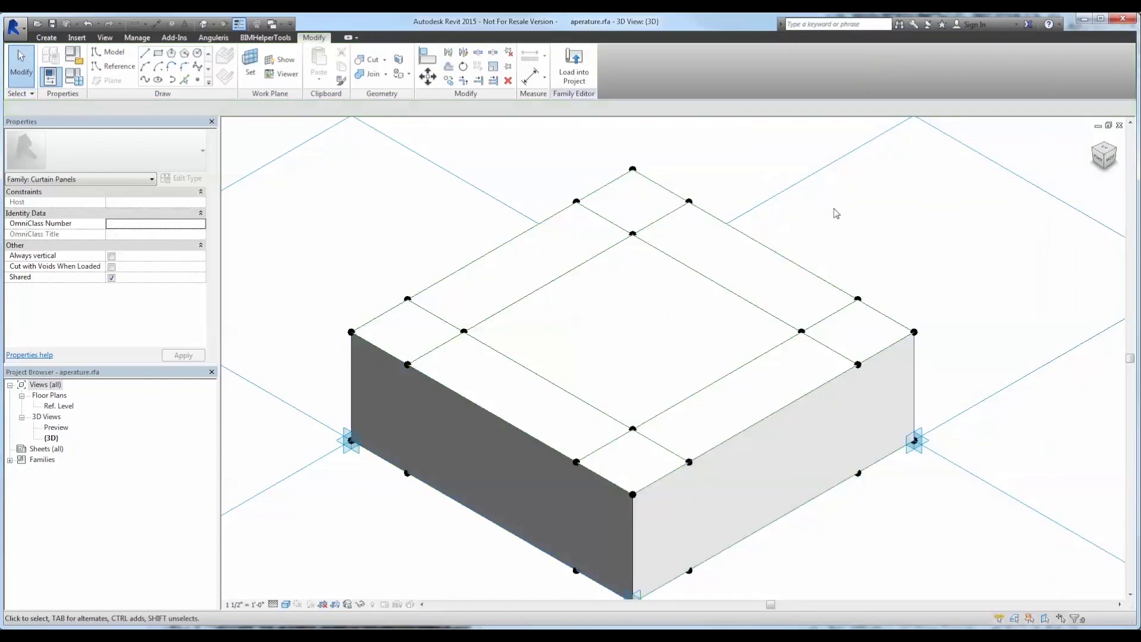
Cut the solid panel form with the inner void form
{"action": "left_click", "coordinate": [357, 60]}
{"action": "left_click", "coordinate": [674, 205]}
{"action": "left_click", "coordinate": [658, 251]}
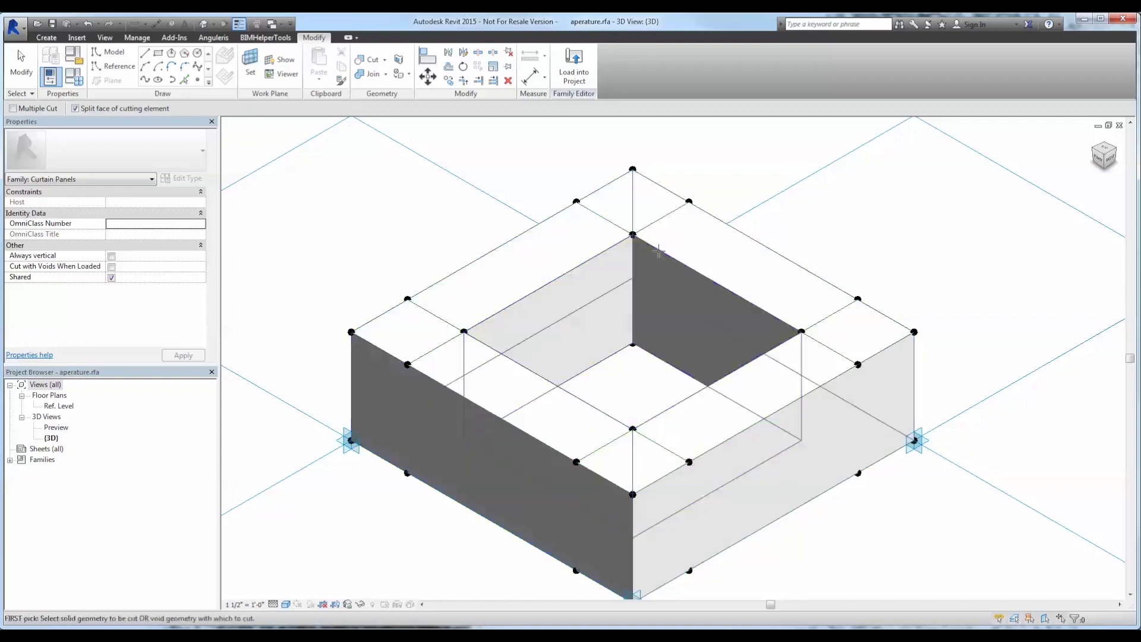
{"action": "key", "text": "Escape"}
In the family types, set thickness to 0' 3" and openingConstraint to 0.1, applying both
{"action": "middle_click_drag", "start_coordinate": [890, 252], "coordinate": [1022, 264]}
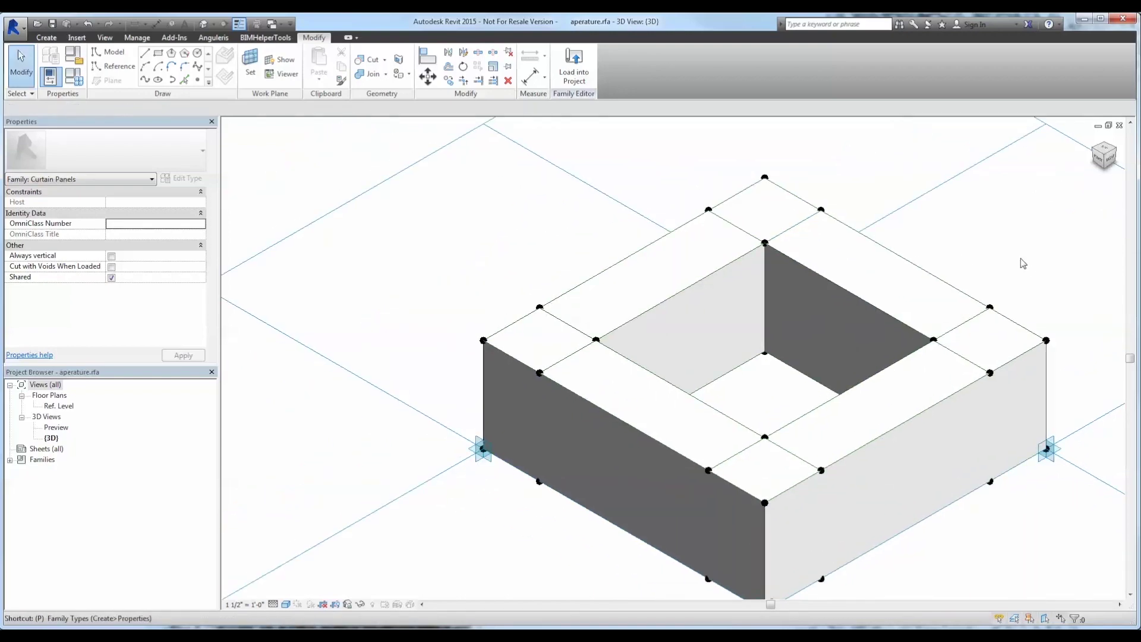
{"action": "key", "text": "space"}
{"action": "left_click", "coordinate": [226, 156]}
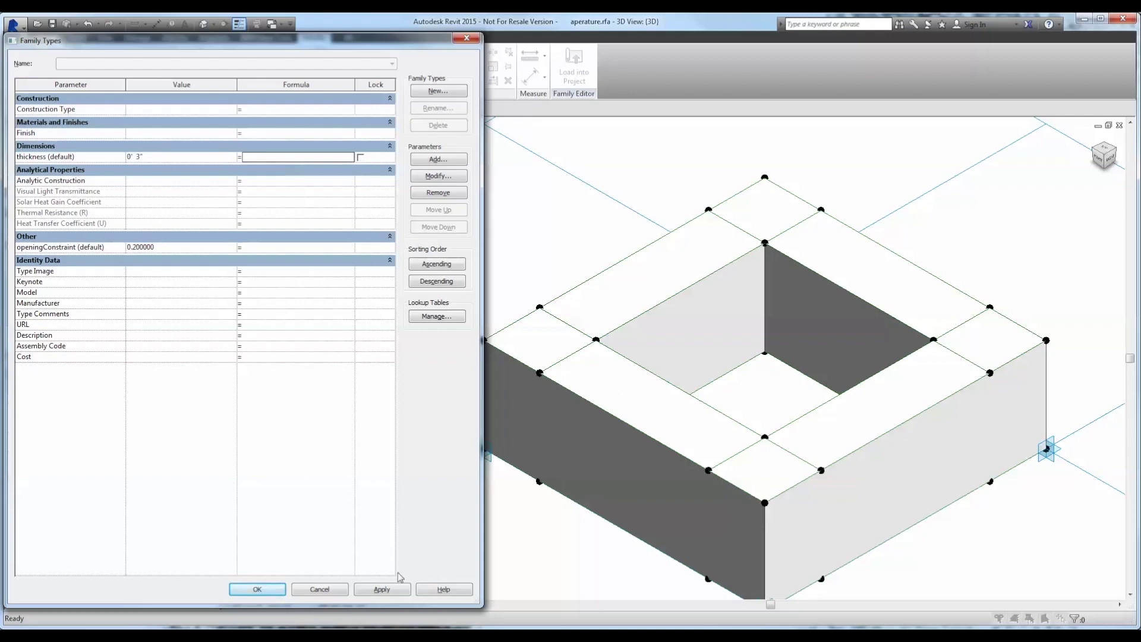
{"action": "left_click", "coordinate": [398, 595]}
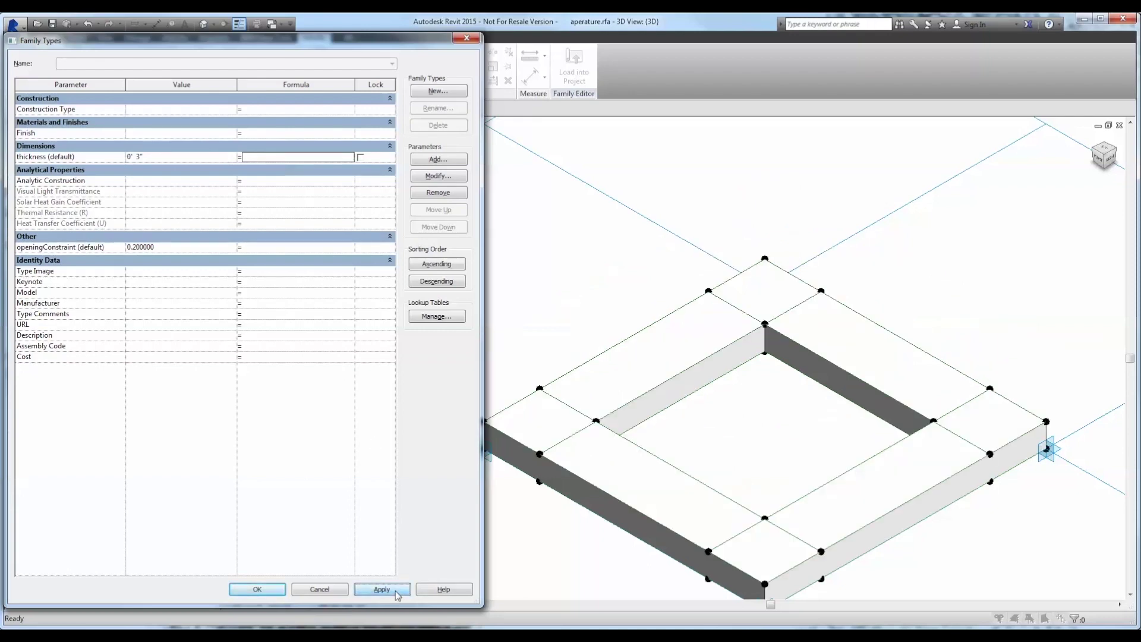
{"action": "left_click", "coordinate": [211, 247]}
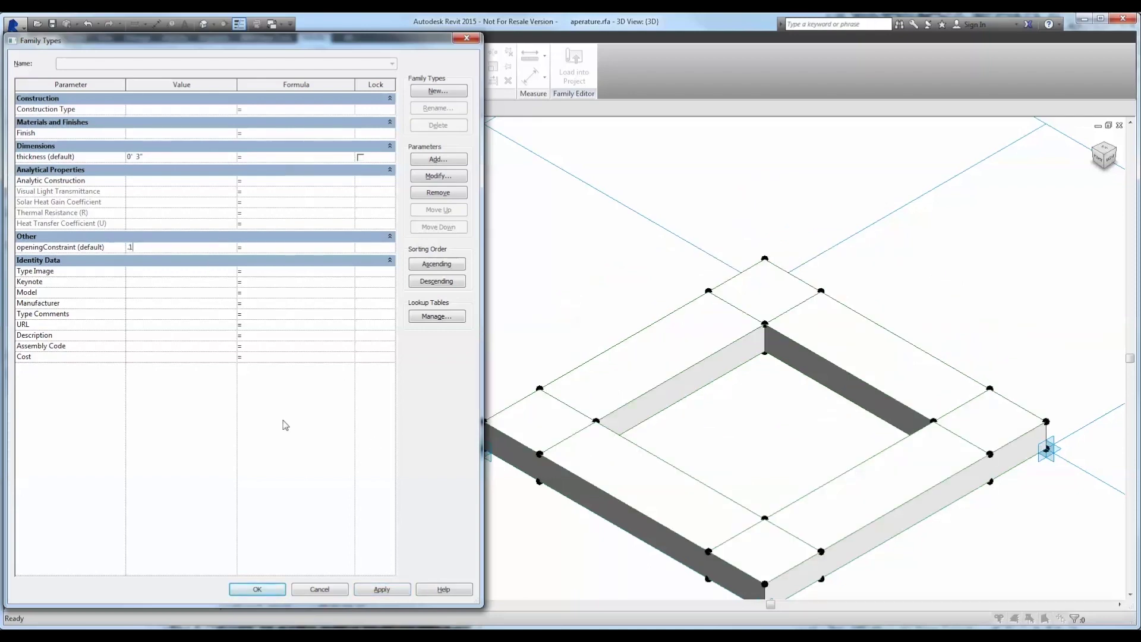
{"action": "left_click", "coordinate": [399, 589]}
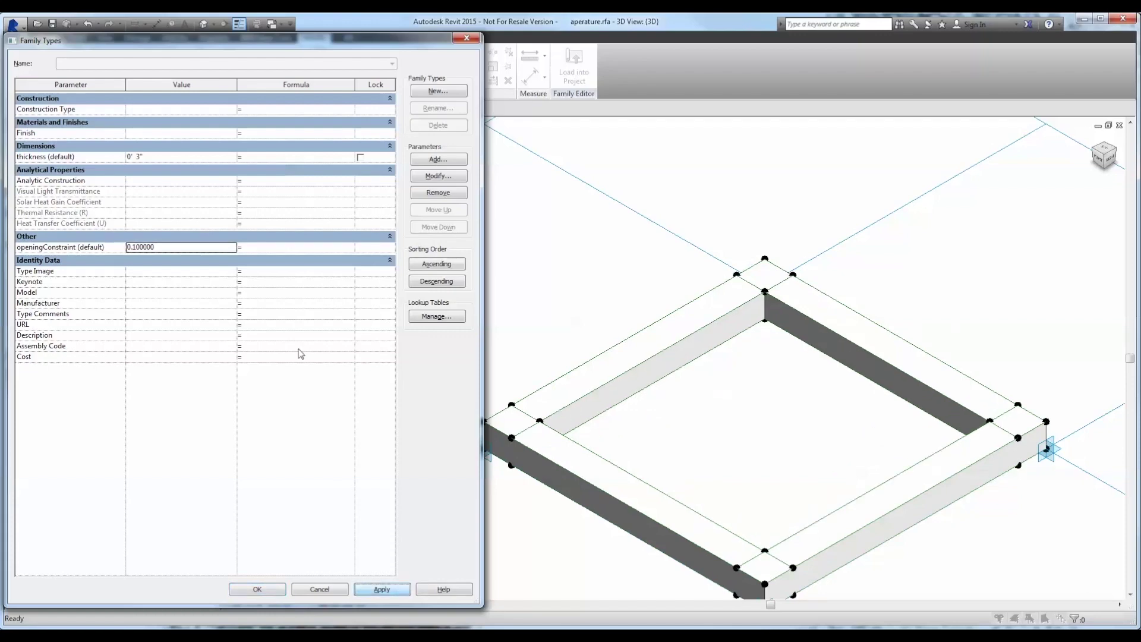
Add an instance family parameter named opening, of type Number and grouped under Other
{"action": "left_click", "coordinate": [415, 161]}
{"action": "type", "text": "opening"}
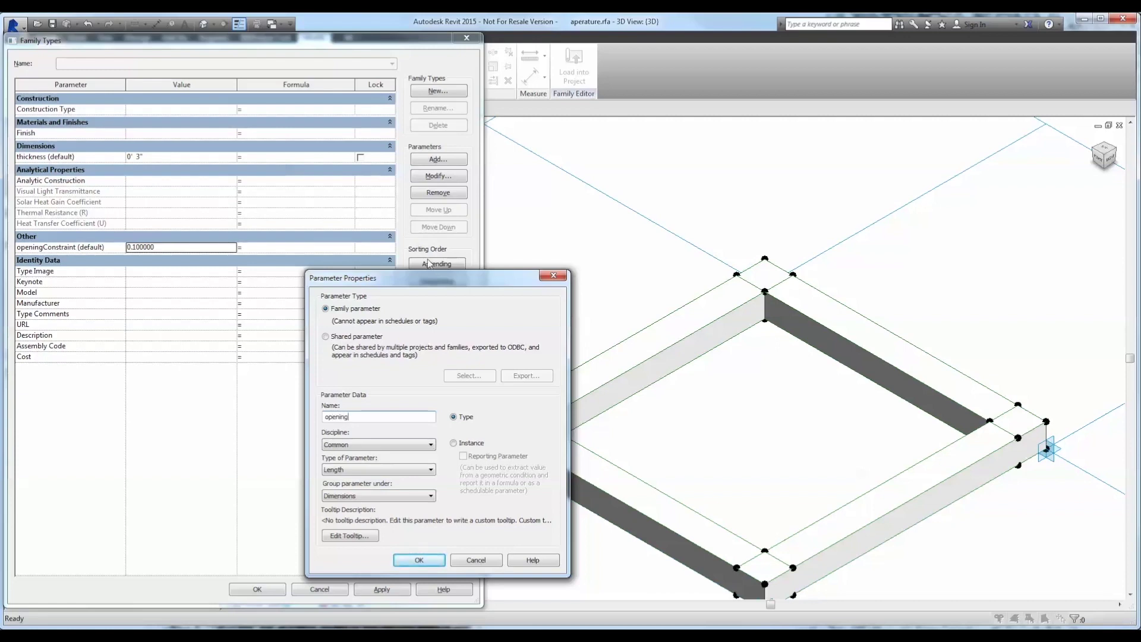
{"action": "left_click", "coordinate": [379, 469]}
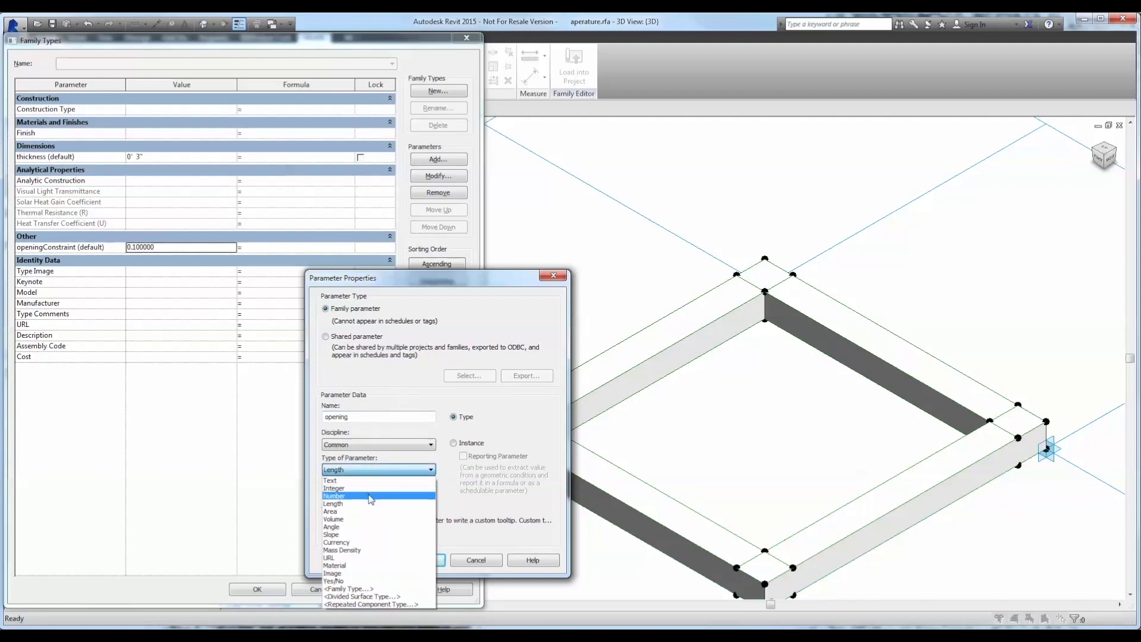
{"action": "left_click", "coordinate": [371, 495]}
{"action": "left_click", "coordinate": [455, 445]}
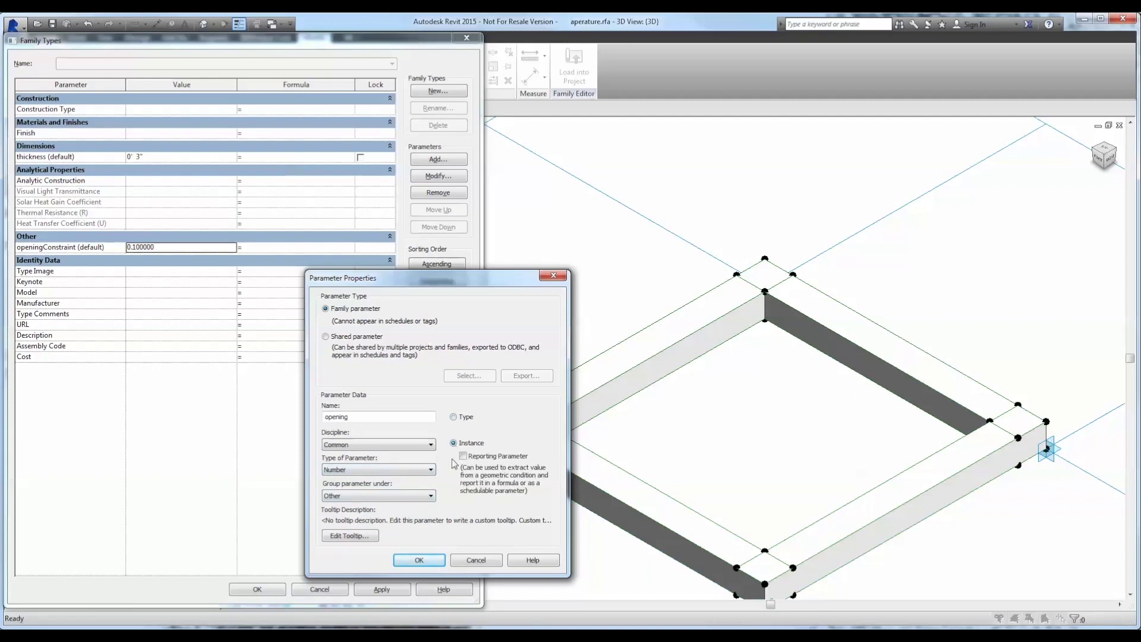
{"action": "left_click", "coordinate": [416, 560]}
Give openingConstraint the formula if(opening < 0.05, 0.05, if(opening > 0.45, 0.45, opening)) and apply it
{"action": "left_click", "coordinate": [272, 259]}
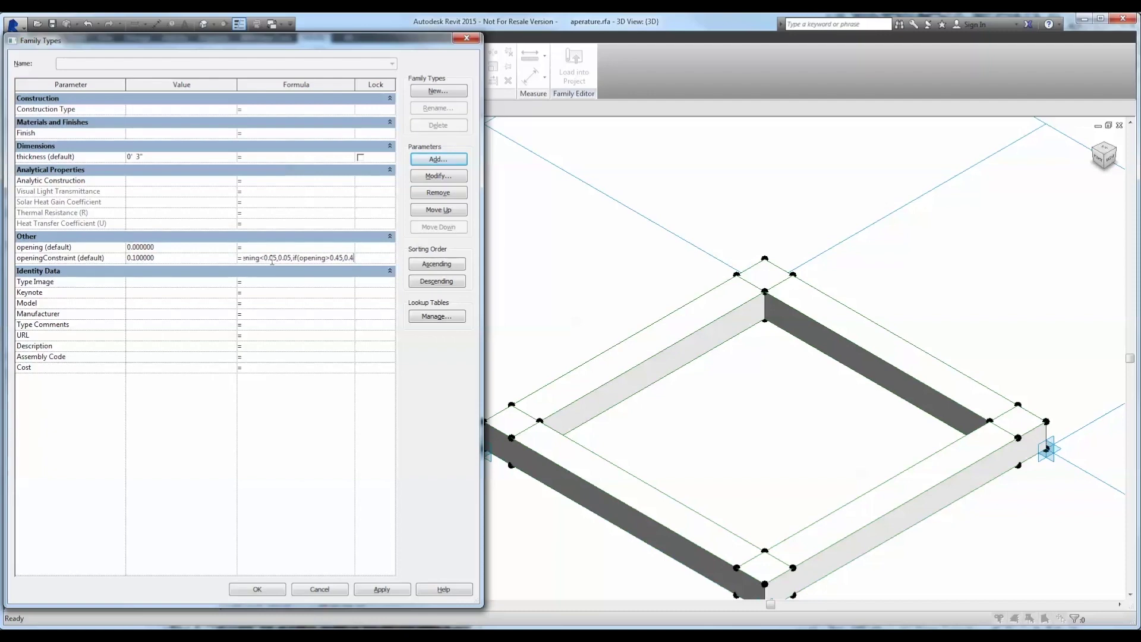
{"action": "type", "text": "g))"}
{"action": "key", "text": "Return"}
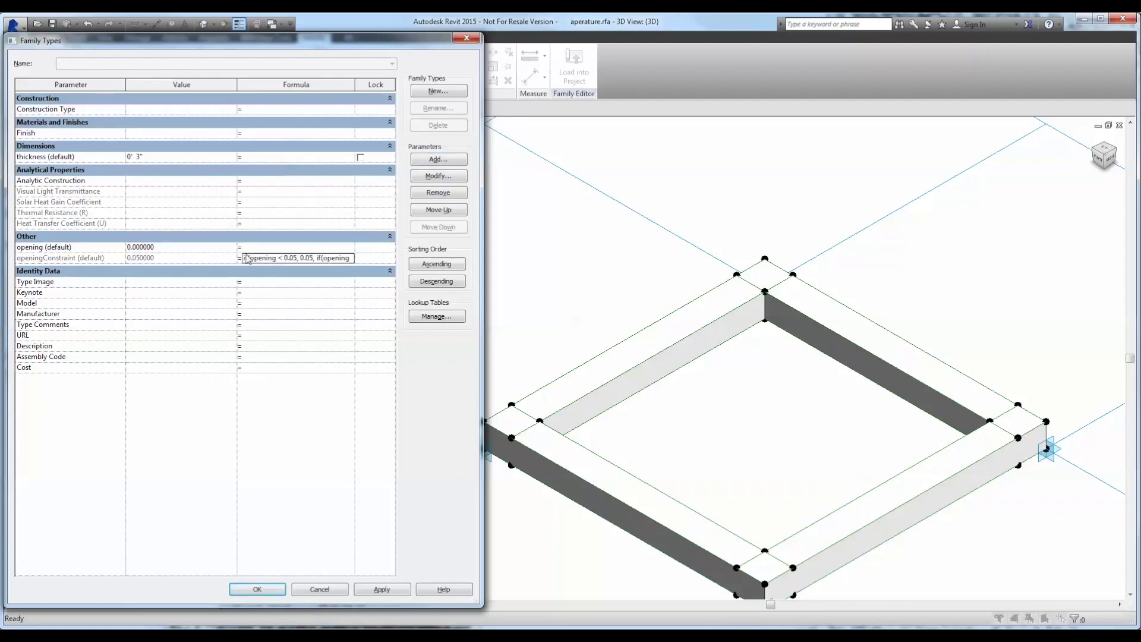
{"action": "left_click", "coordinate": [389, 590]}
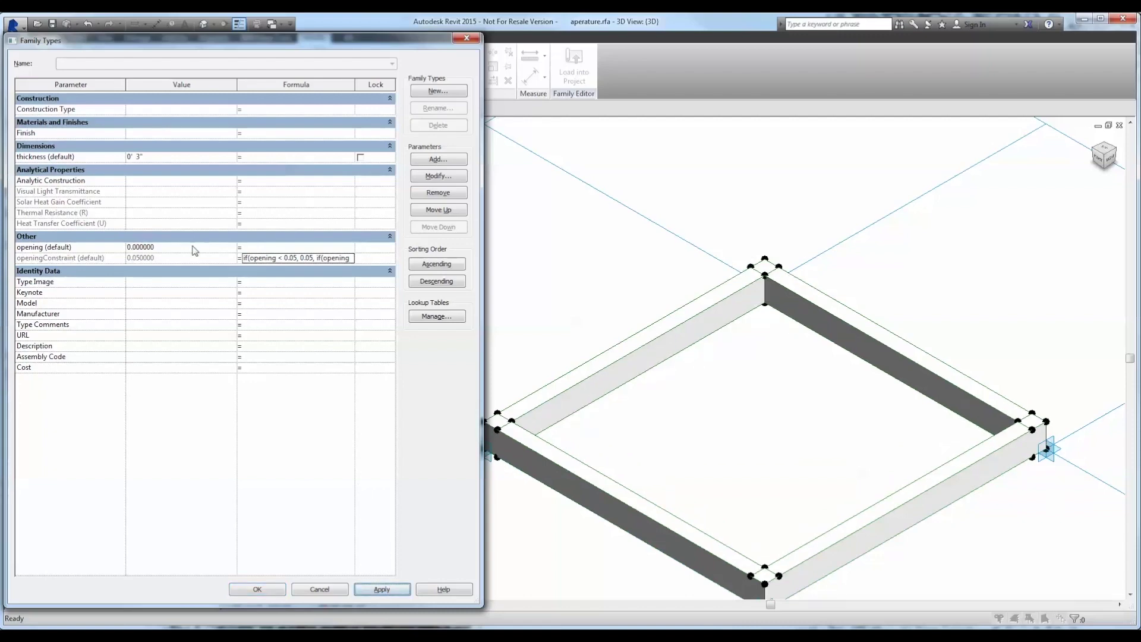
Test the panel's opening limit by setting the opening parameter to 1 and applying it
{"action": "left_click", "coordinate": [194, 247]}
{"action": "type", "text": "1"}
{"action": "key", "text": "Return"}
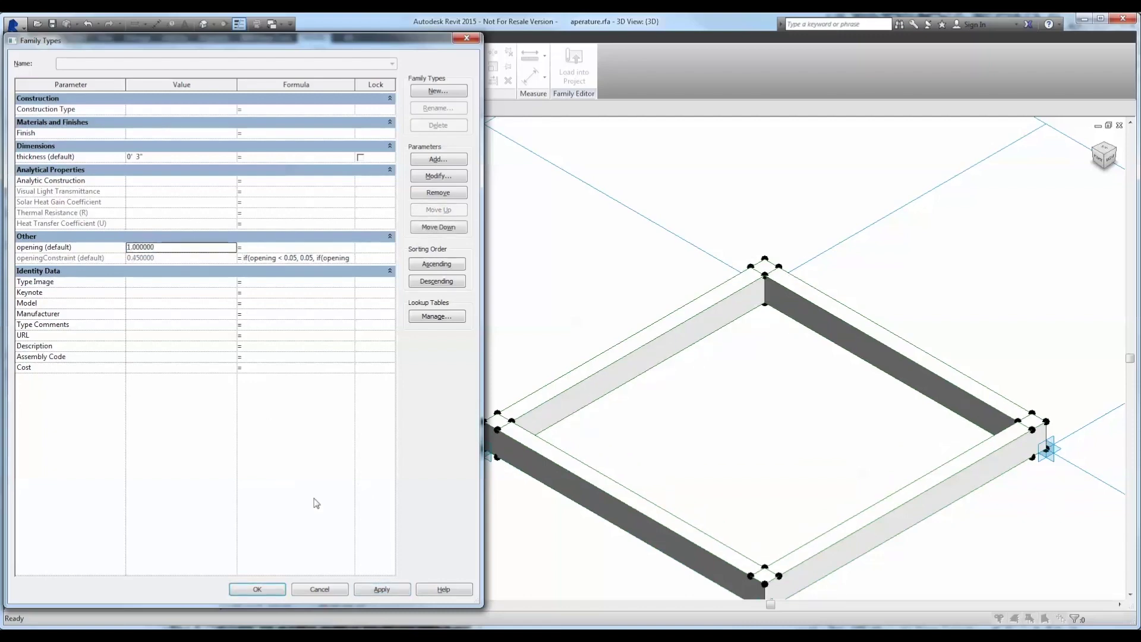
{"action": "left_click", "coordinate": [383, 591]}
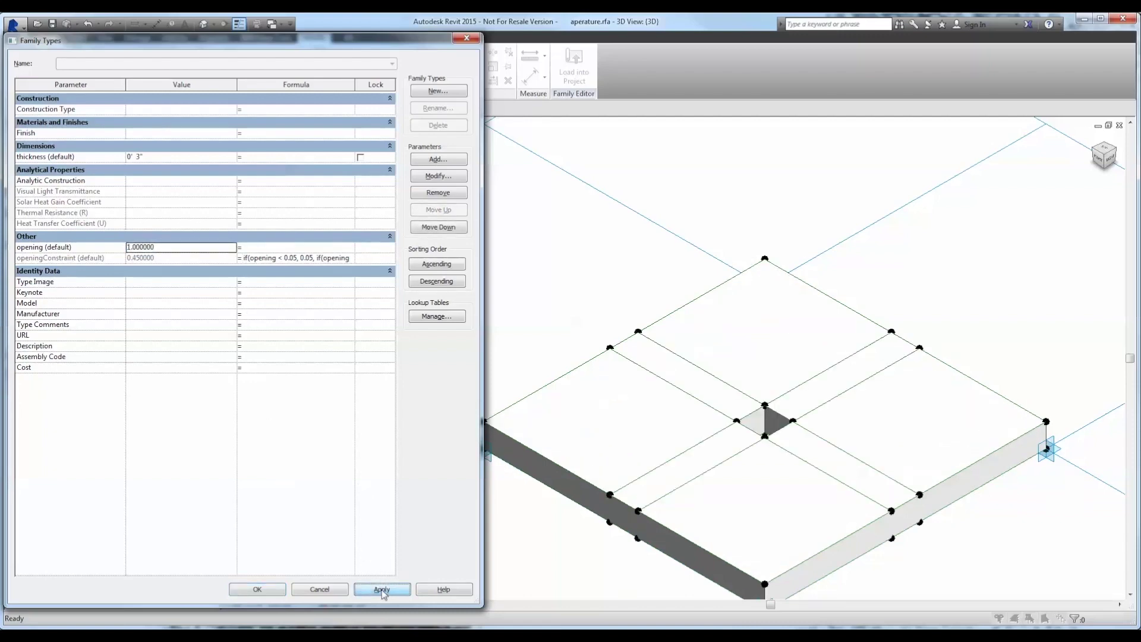
Set the opening parameter to 0.1, apply it and close the family types
{"action": "left_click", "coordinate": [213, 246]}
{"action": "key", "text": "Return"}
{"action": "left_click", "coordinate": [382, 591]}
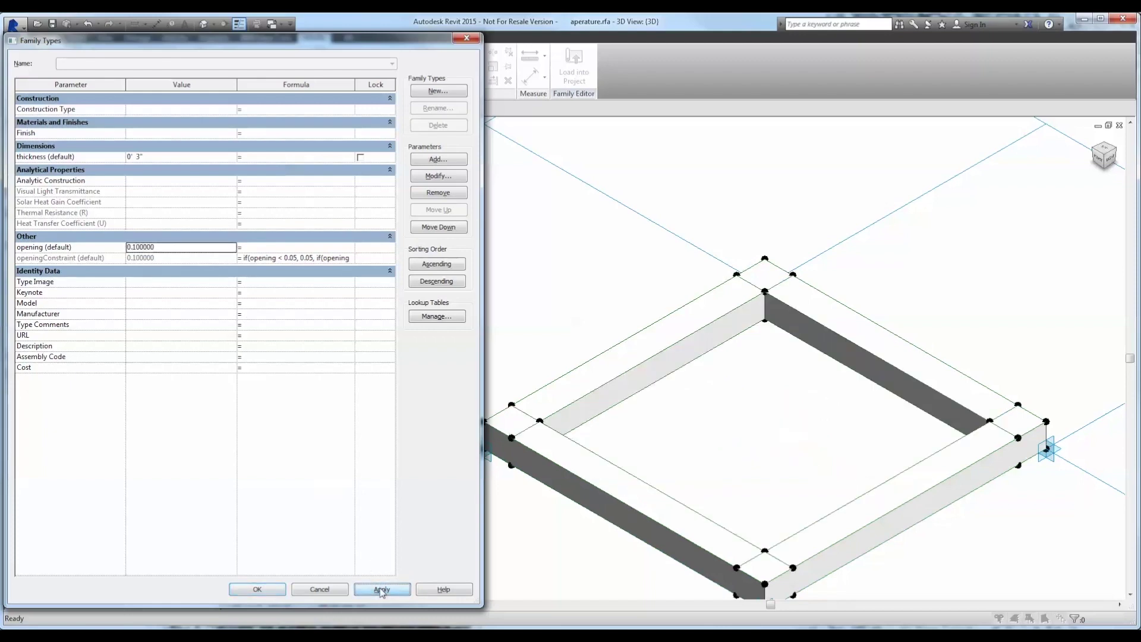
{"action": "left_click", "coordinate": [262, 594]}
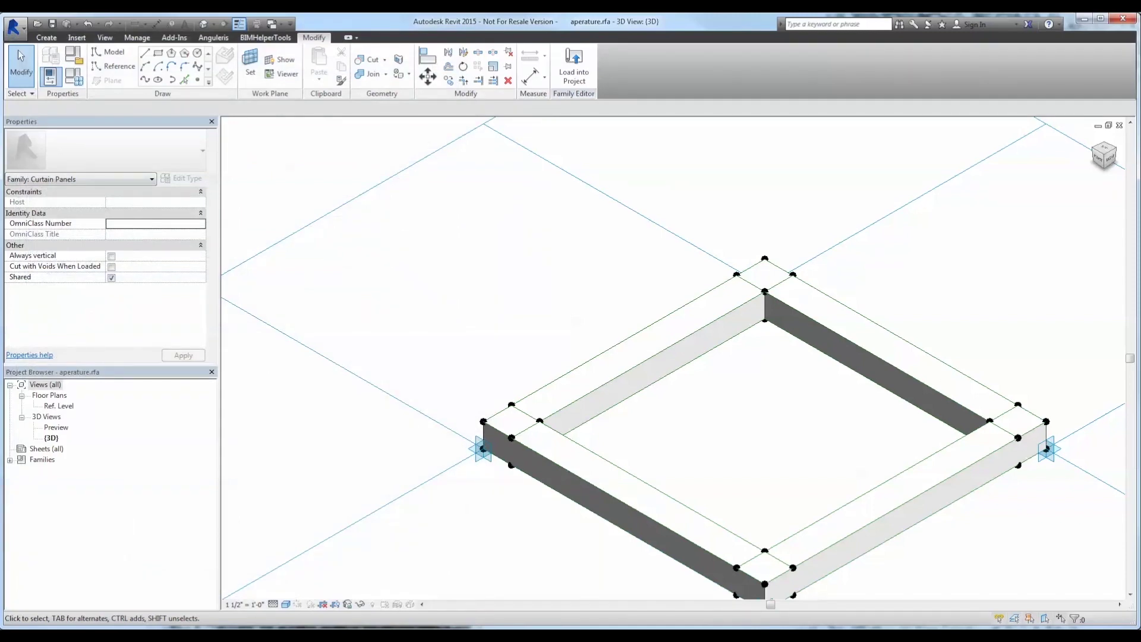
Switch to the dividedSurface family and open its Ref. Level floor plan
{"action": "key", "text": "ctrl+Tab"}
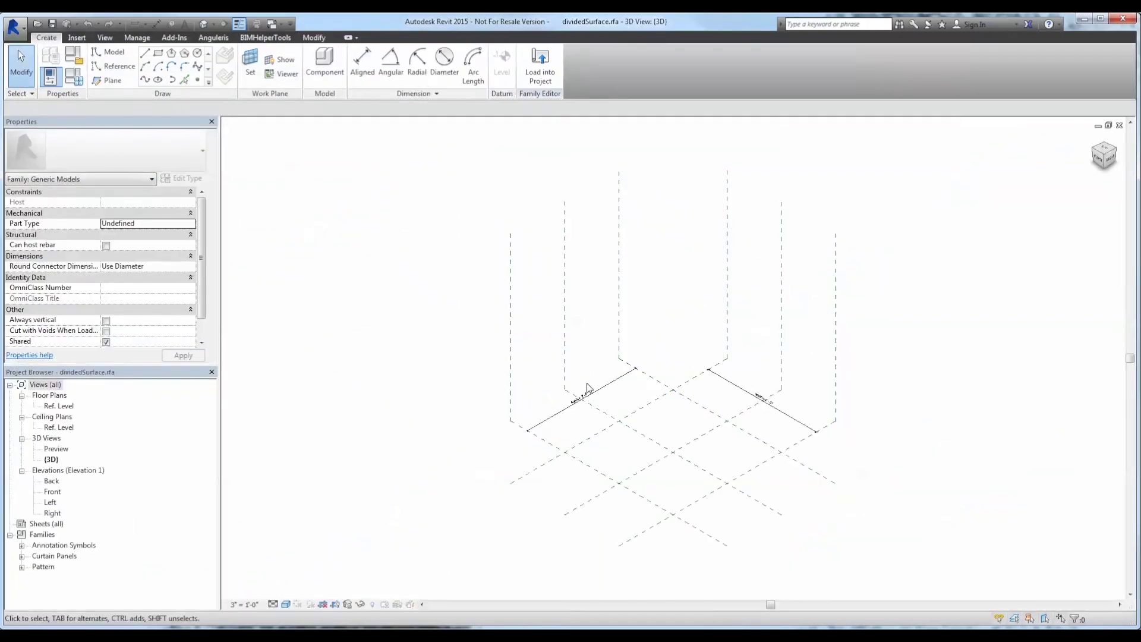
{"action": "double_click", "coordinate": [60, 406]}
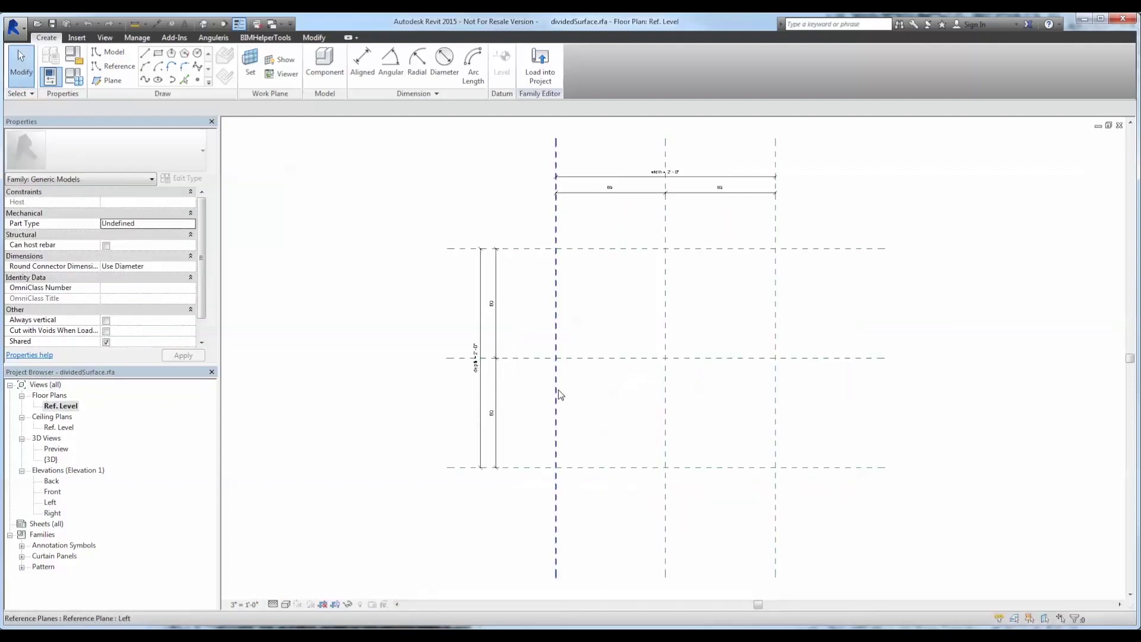
{"action": "middle_click_drag", "start_coordinate": [620, 274], "coordinate": [561, 245]}
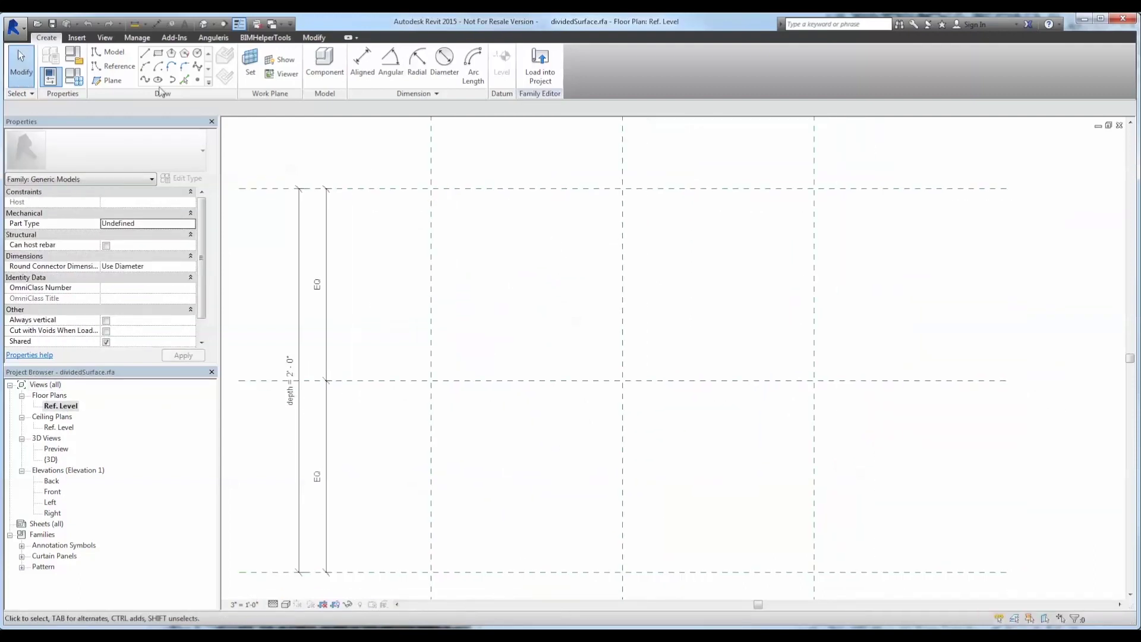
Draw a spline along the first vertical reference plane through its three intersections with the horizontal reference planes
{"action": "left_click", "coordinate": [145, 79]}
{"action": "left_click", "coordinate": [431, 188]}
{"action": "left_click", "coordinate": [435, 276]}
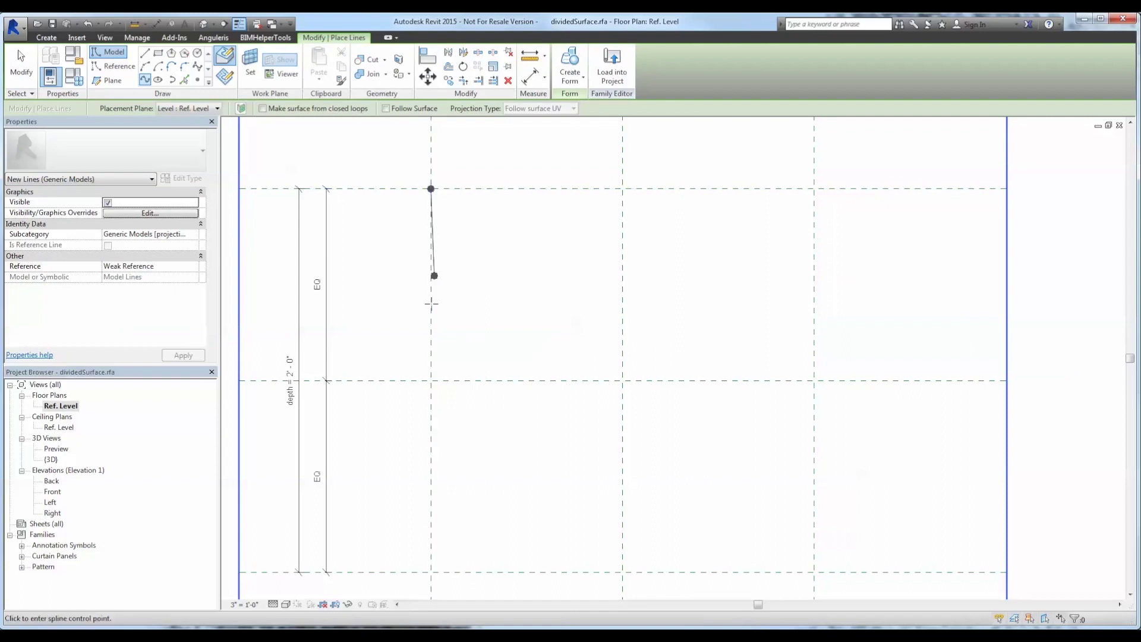
{"action": "left_click", "coordinate": [431, 381]}
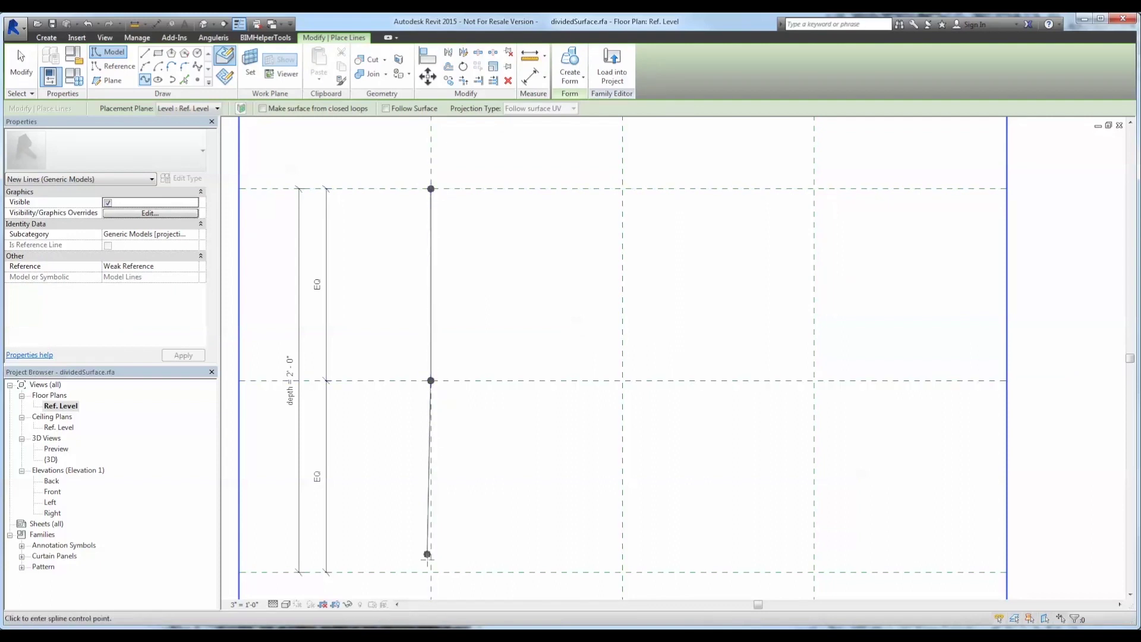
{"action": "left_click", "coordinate": [431, 572]}
{"action": "middle_click_drag", "start_coordinate": [637, 328], "coordinate": [622, 311]}
{"action": "key", "text": "Escape"}
Draw matching three-point splines along the middle and last vertical reference planes through their intersections with the horizontal planes
{"action": "left_click", "coordinate": [607, 173]}
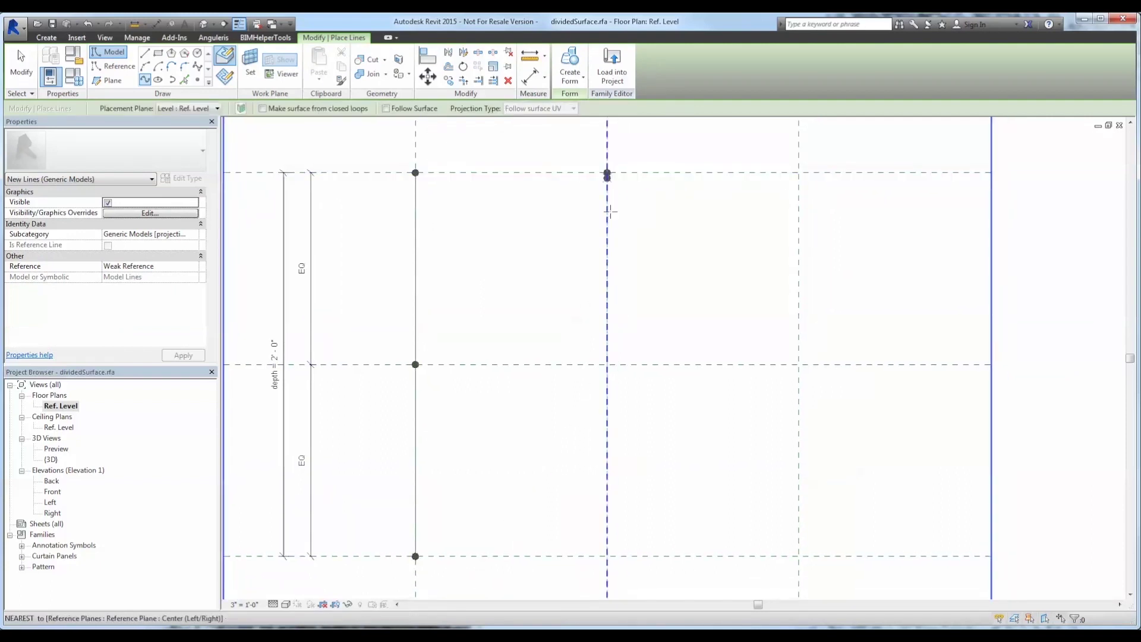
{"action": "left_click", "coordinate": [607, 557]}
{"action": "key", "text": "Escape"}
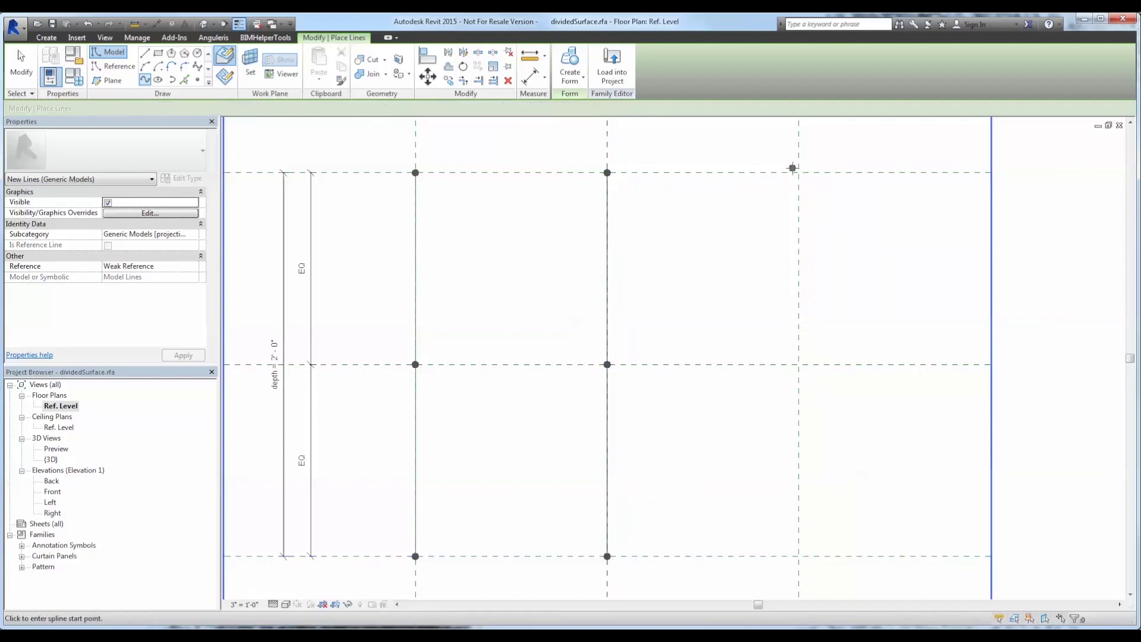
{"action": "left_click", "coordinate": [799, 172]}
{"action": "left_click", "coordinate": [799, 364]}
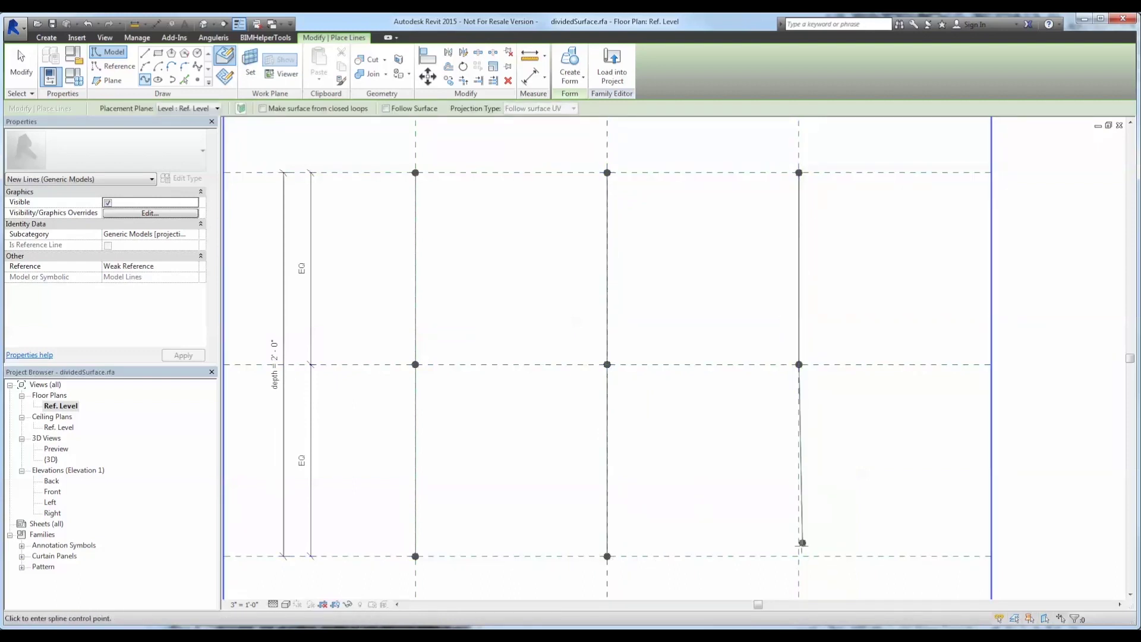
{"action": "left_click", "coordinate": [799, 557]}
{"action": "key", "text": "Escape"}
{"action": "key", "text": "Escape"}
Switch to the 3D view and convert the three splines to reference lines
{"action": "key", "text": "ctrl+Tab"}
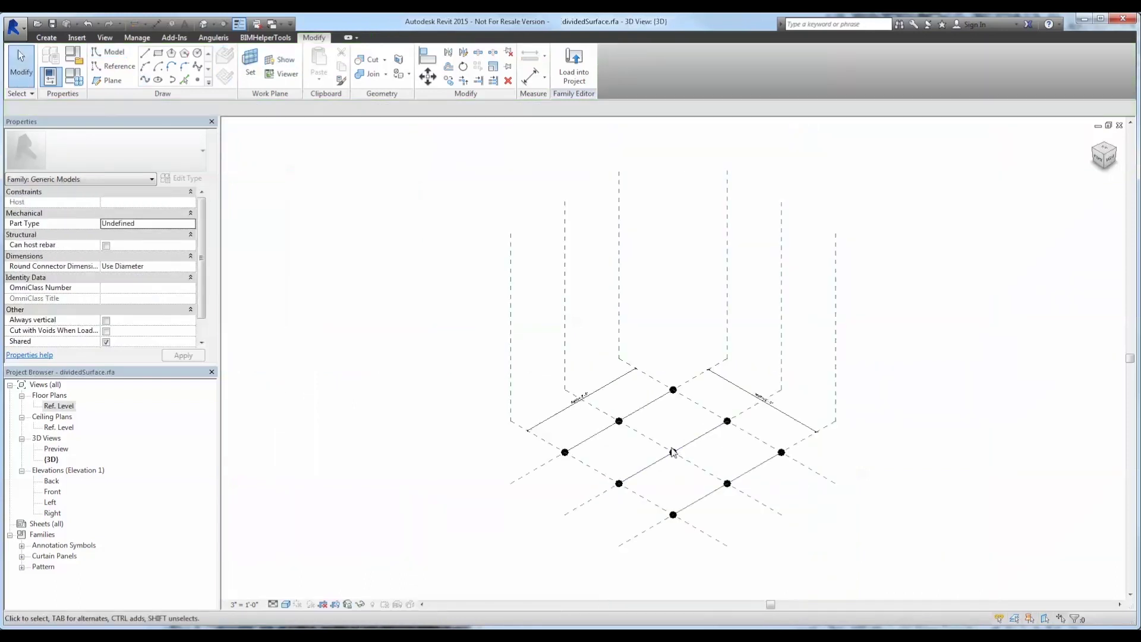
{"action": "scroll", "coordinate": [678, 453], "scroll_direction": "up", "scroll_amount": 3}
{"action": "left_click", "coordinate": [590, 336]}
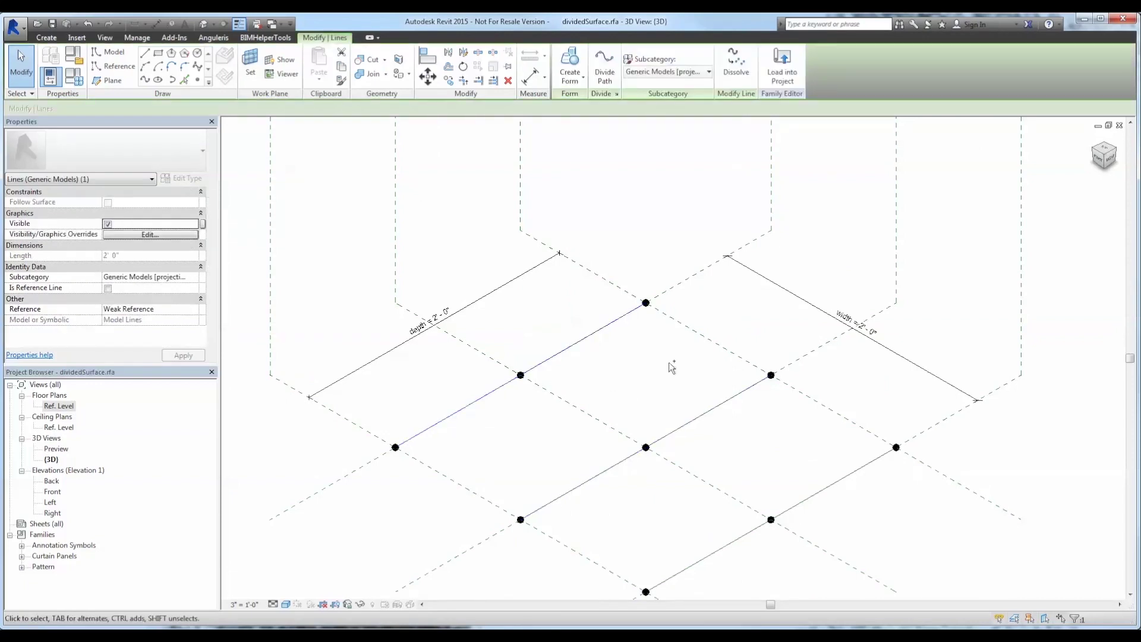
{"action": "left_click", "coordinate": [722, 405], "text": "ctrl"}
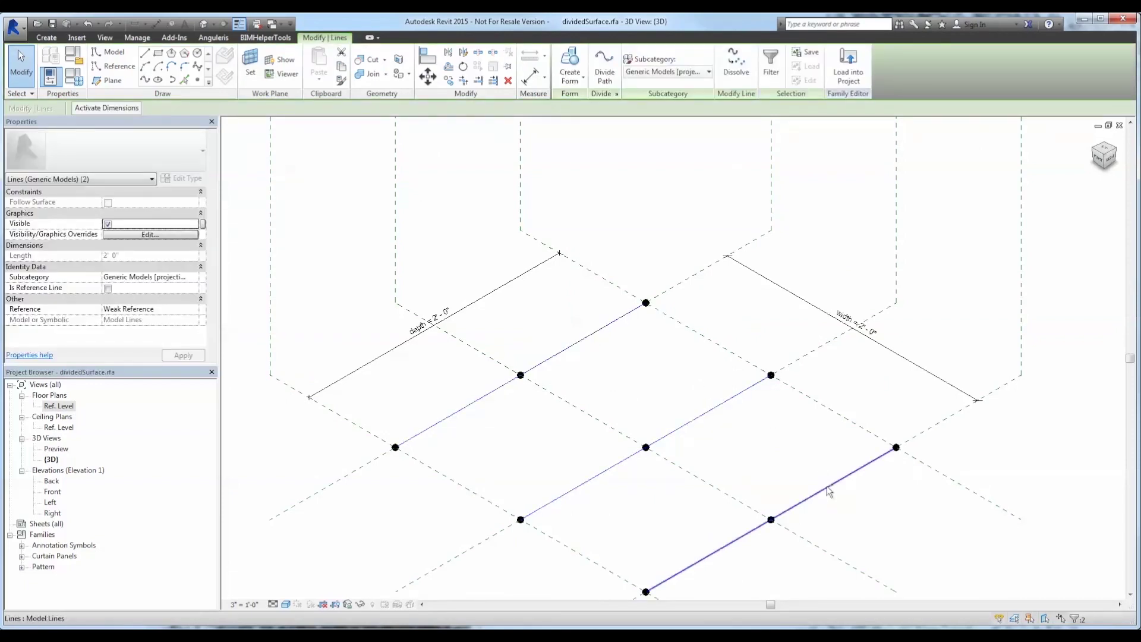
{"action": "left_click", "coordinate": [828, 487], "text": "ctrl"}
{"action": "left_click", "coordinate": [108, 288]}
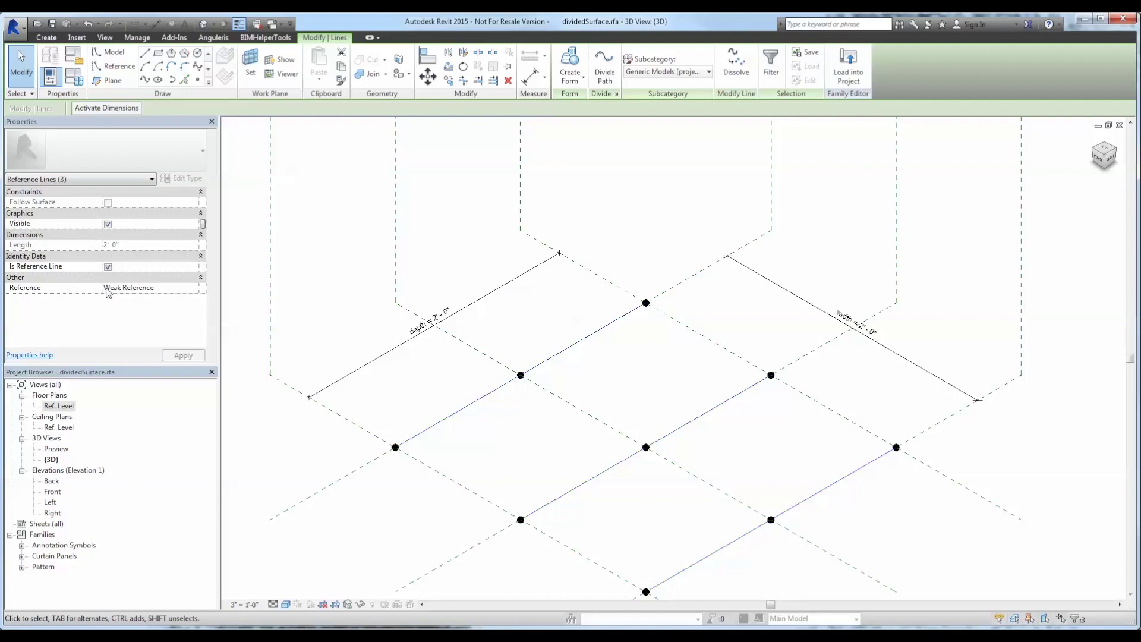
Create a surface form from the three selected reference lines
{"action": "left_click", "coordinate": [570, 77]}
{"action": "left_click", "coordinate": [579, 103]}
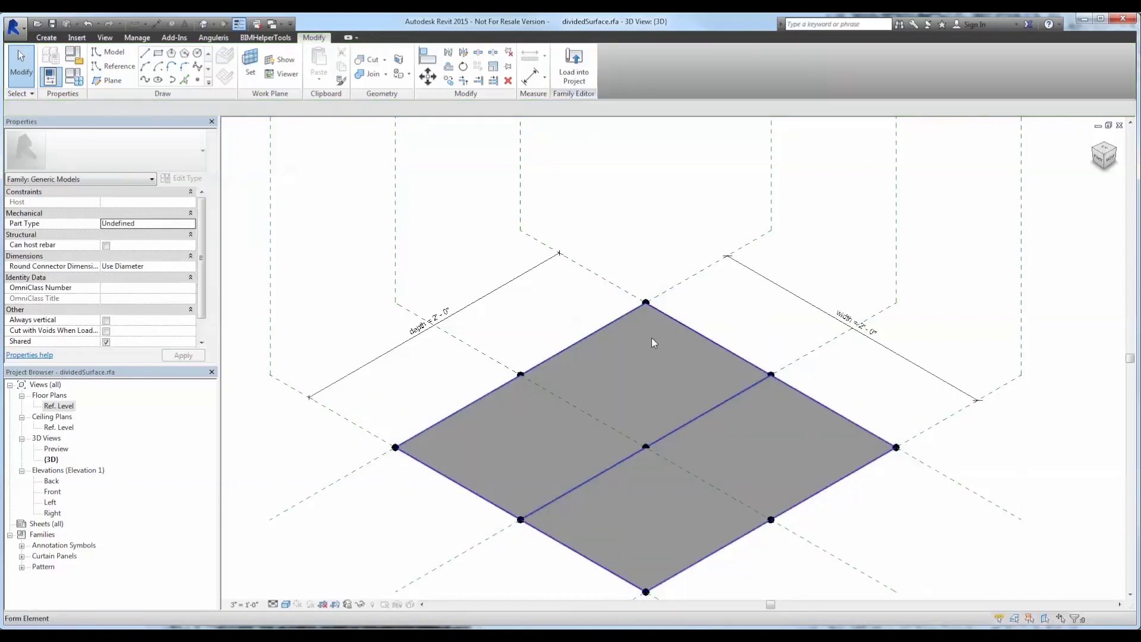
{"action": "key", "text": "Escape"}
Raise the surface's central reference point vertically to an offset of about 0' 5 17/64"
{"action": "left_click", "coordinate": [646, 446]}
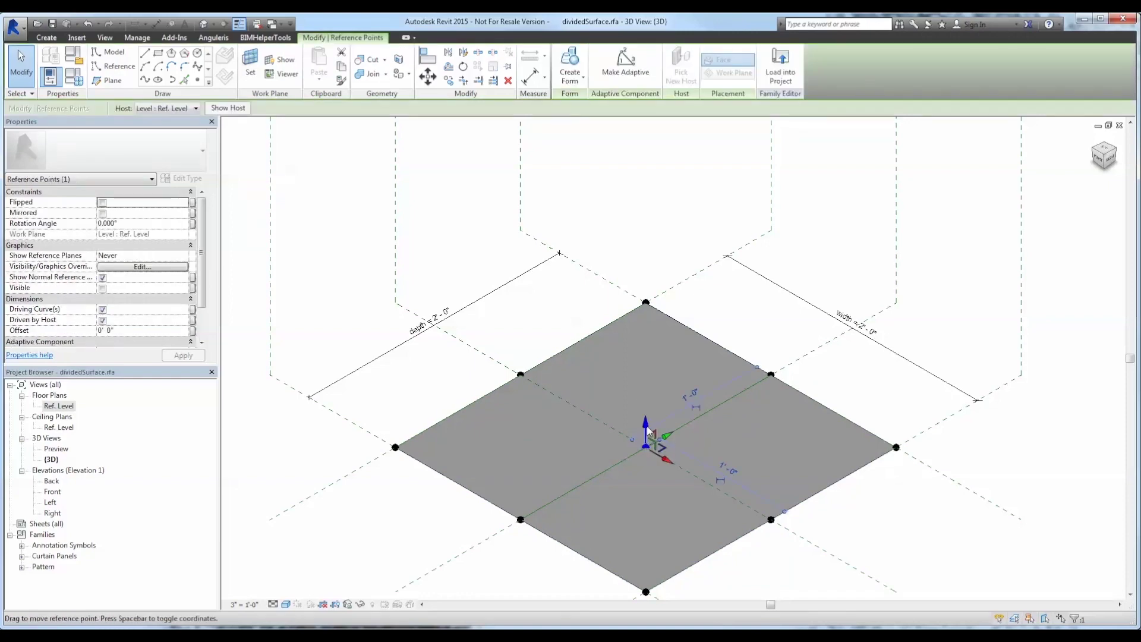
{"action": "left_click_drag", "start_coordinate": [642, 370], "coordinate": [642, 358]}
{"action": "middle_click_drag", "start_coordinate": [649, 370], "coordinate": [731, 262], "text": "shift"}
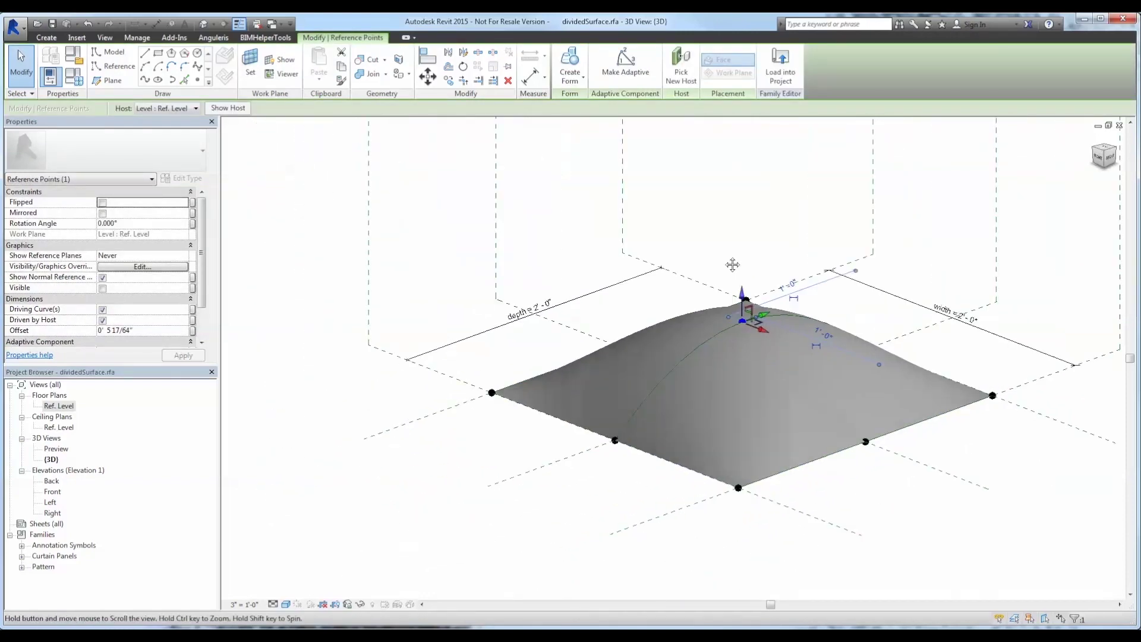
Associate the central reference point's offset with a new type parameter named height
{"action": "left_click", "coordinate": [192, 330]}
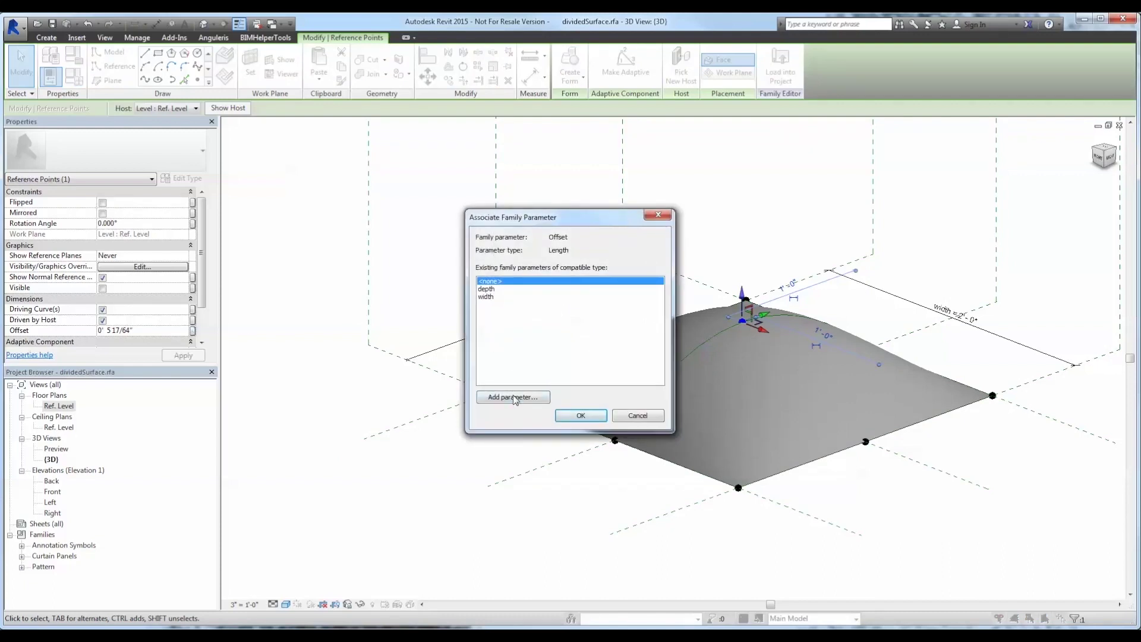
{"action": "left_click", "coordinate": [514, 397]}
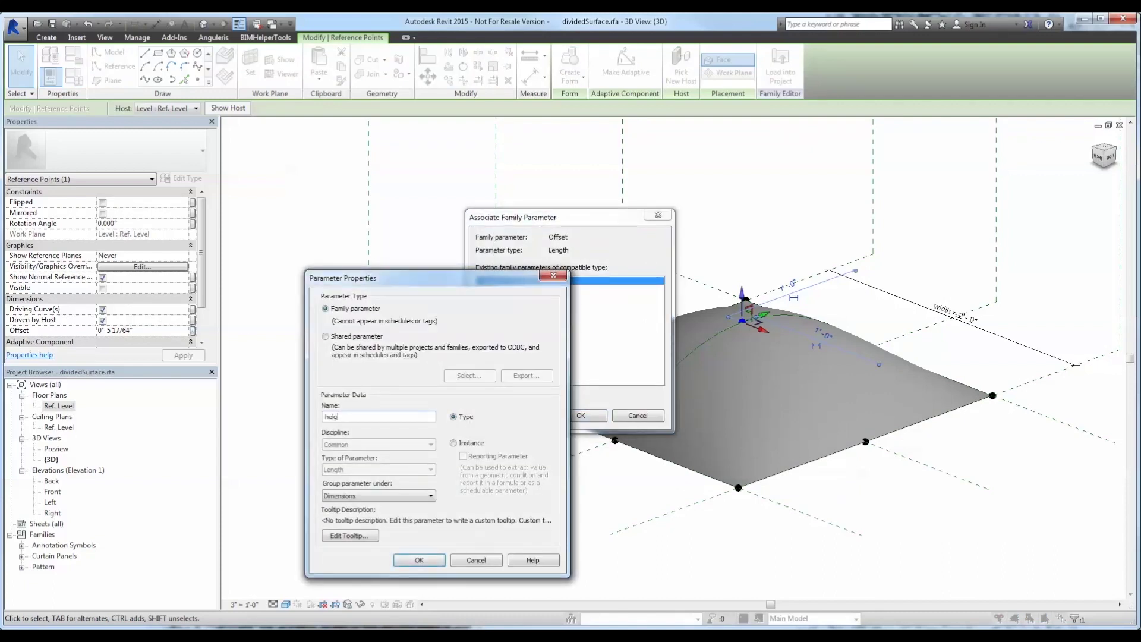
{"action": "key", "text": "Return"}
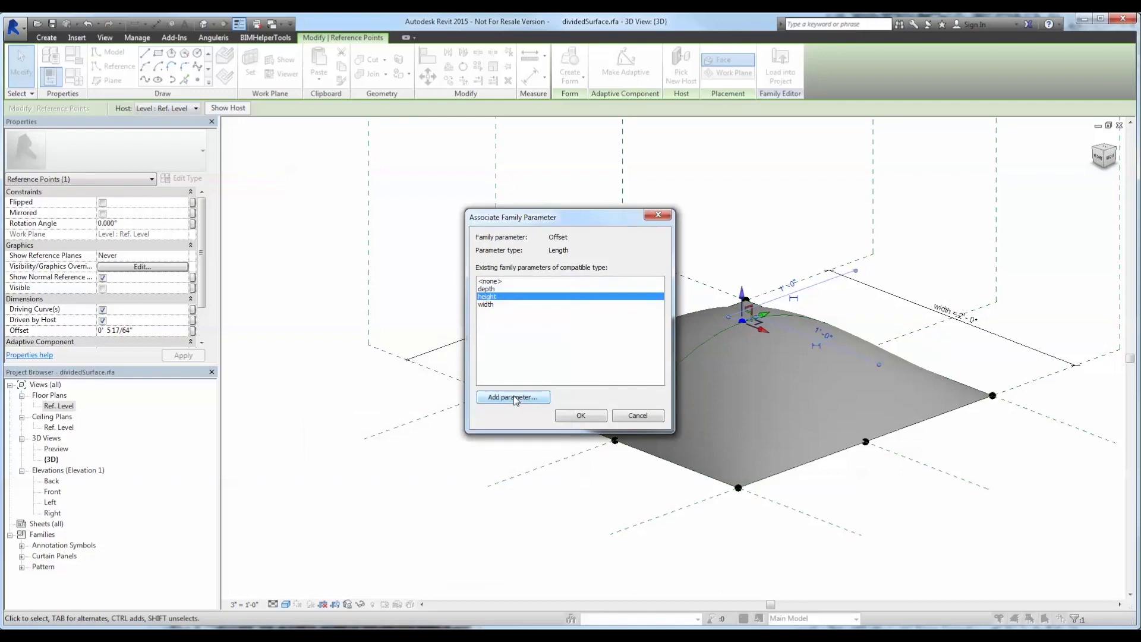
{"action": "left_click", "coordinate": [570, 416]}
{"action": "middle_click_drag", "start_coordinate": [691, 267], "coordinate": [696, 292], "text": "shift"}
{"action": "left_click", "coordinate": [713, 208]}
Set the height parameter to 1' 0" in the family types and accept it
{"action": "left_click", "coordinate": [75, 77]}
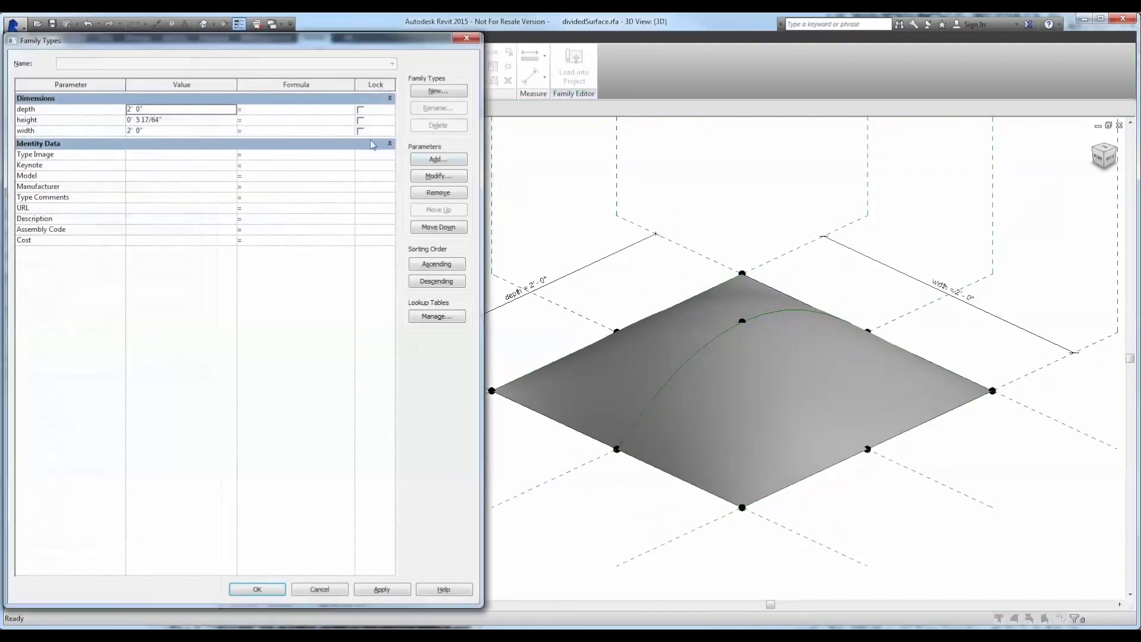
{"action": "left_click", "coordinate": [207, 118]}
{"action": "left_click", "coordinate": [208, 119]}
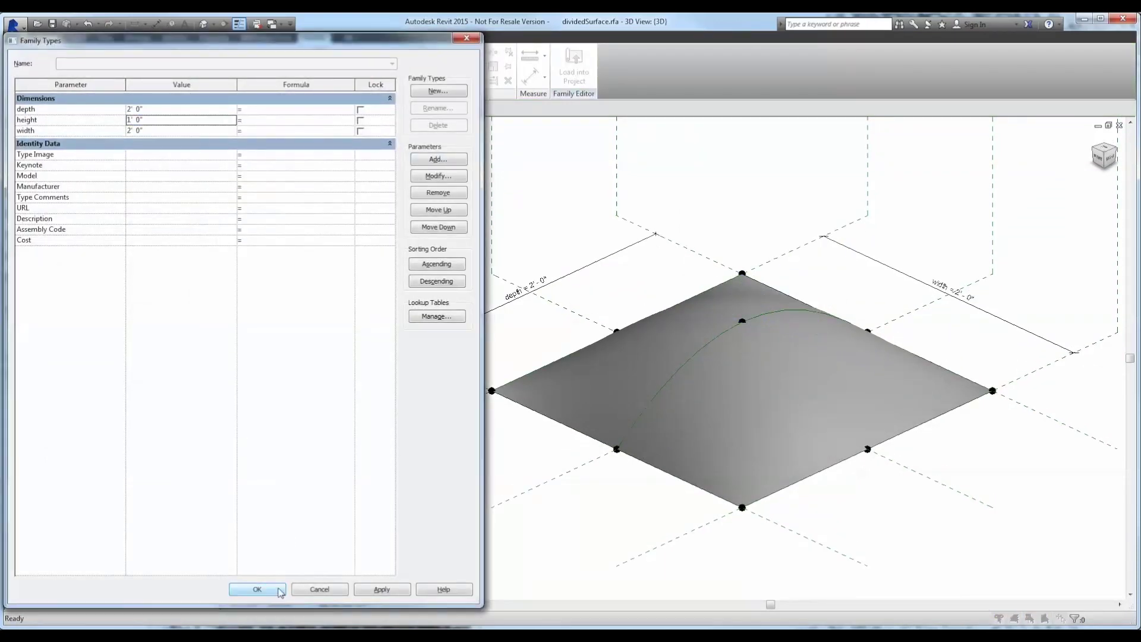
{"action": "left_click", "coordinate": [257, 589]}
Divide the surface of the curved form and set its V grid number to 3
{"action": "left_click", "coordinate": [765, 336]}
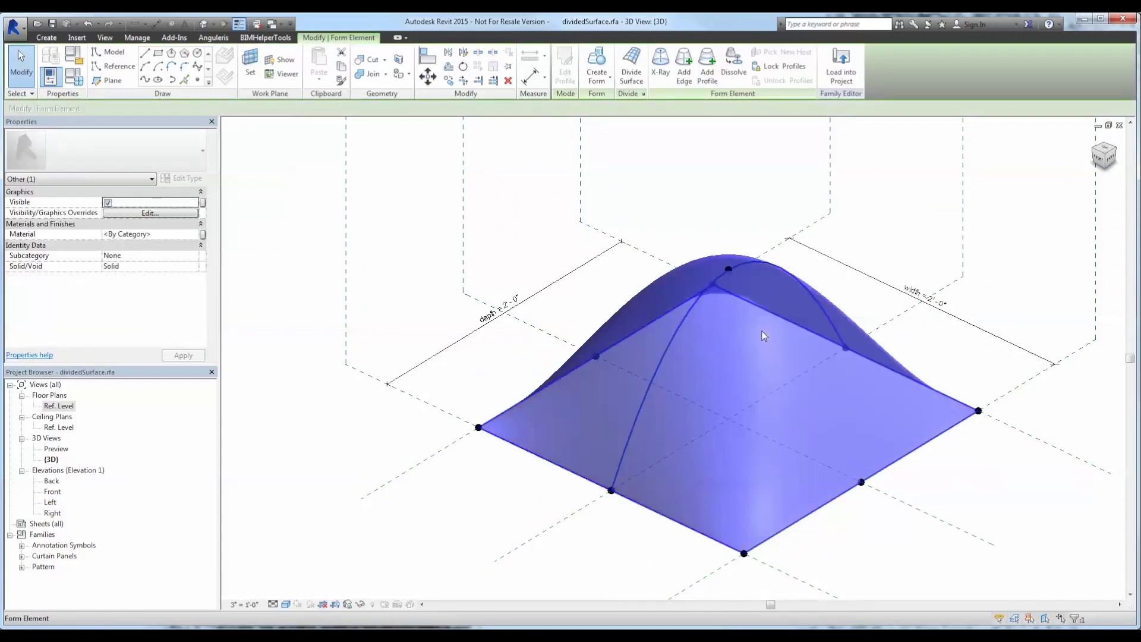
{"action": "left_click", "coordinate": [632, 67]}
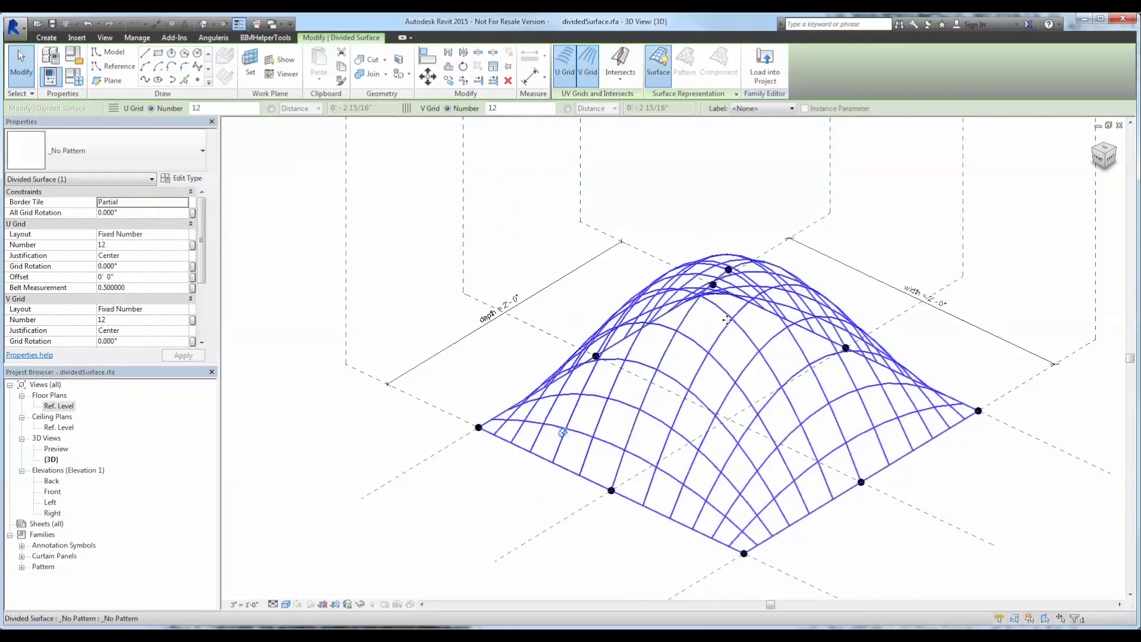
{"action": "double_click", "coordinate": [493, 108]}
{"action": "type", "text": "3"}
{"action": "key", "text": "Return"}
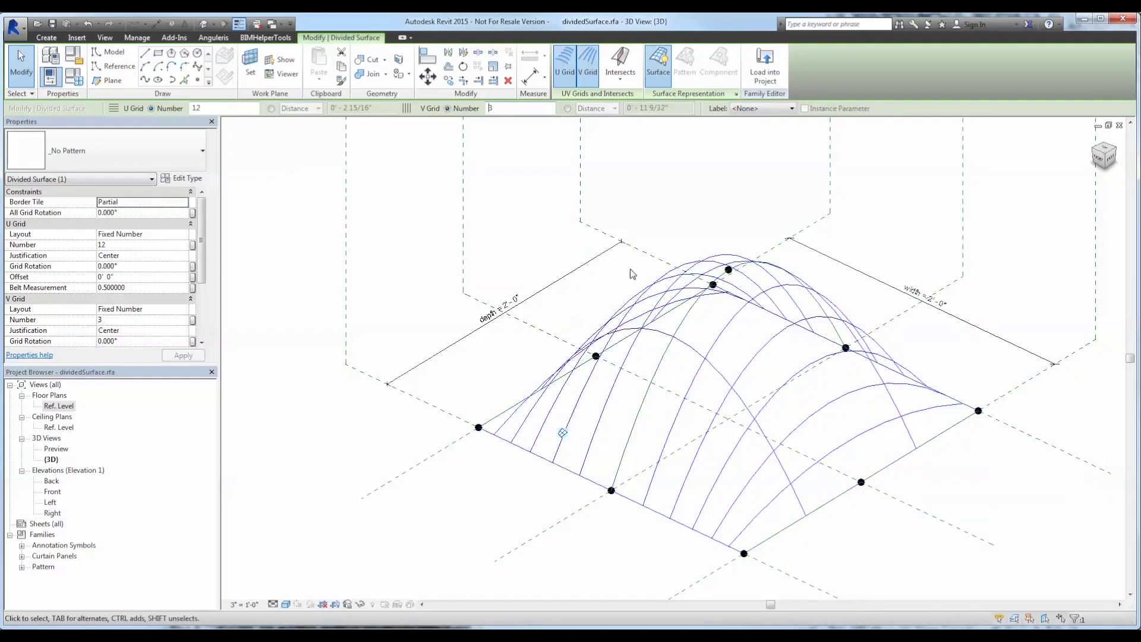
Set the divided surface's V grid number to 21 and deselect it
{"action": "left_click_drag", "start_coordinate": [497, 110], "coordinate": [480, 111]}
{"action": "type", "text": "20"}
{"action": "key", "text": "Return"}
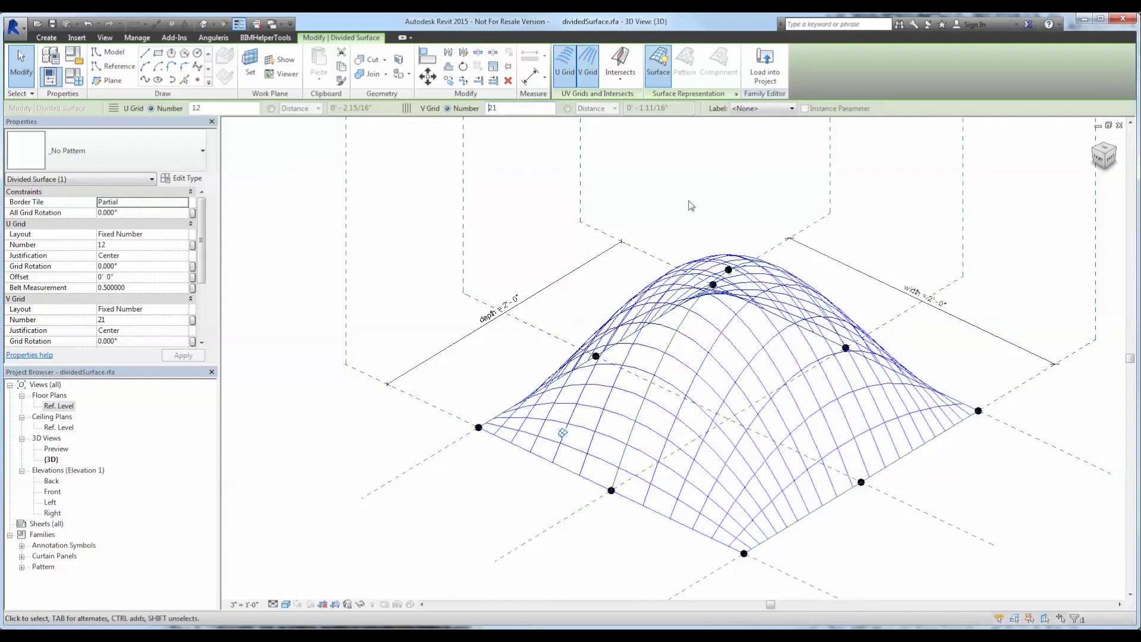
{"action": "left_click", "coordinate": [689, 201]}
Associate the divided surface's U grid number with a new type parameter named ugrid
{"action": "left_click", "coordinate": [757, 331]}
{"action": "left_click", "coordinate": [192, 245]}
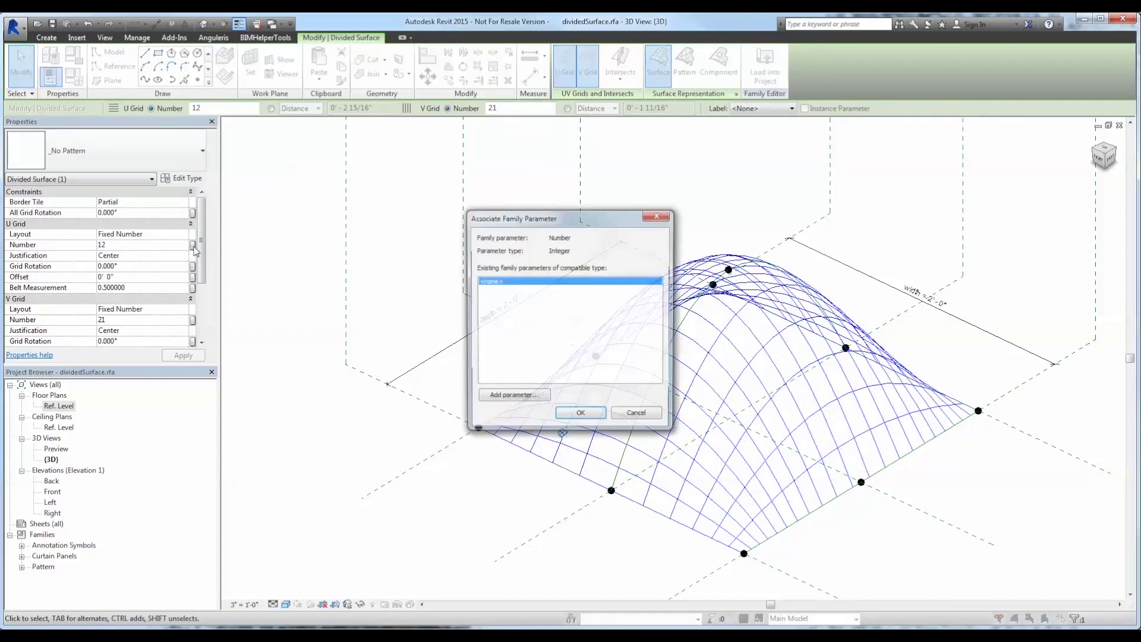
{"action": "left_click", "coordinate": [513, 396]}
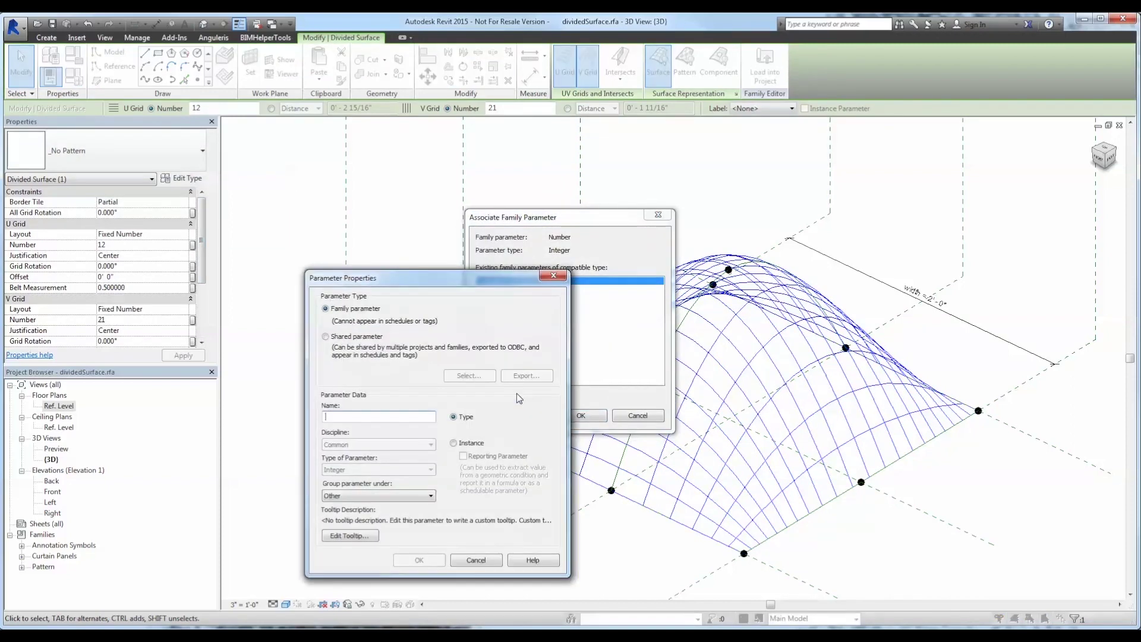
{"action": "type", "text": "ugrid"}
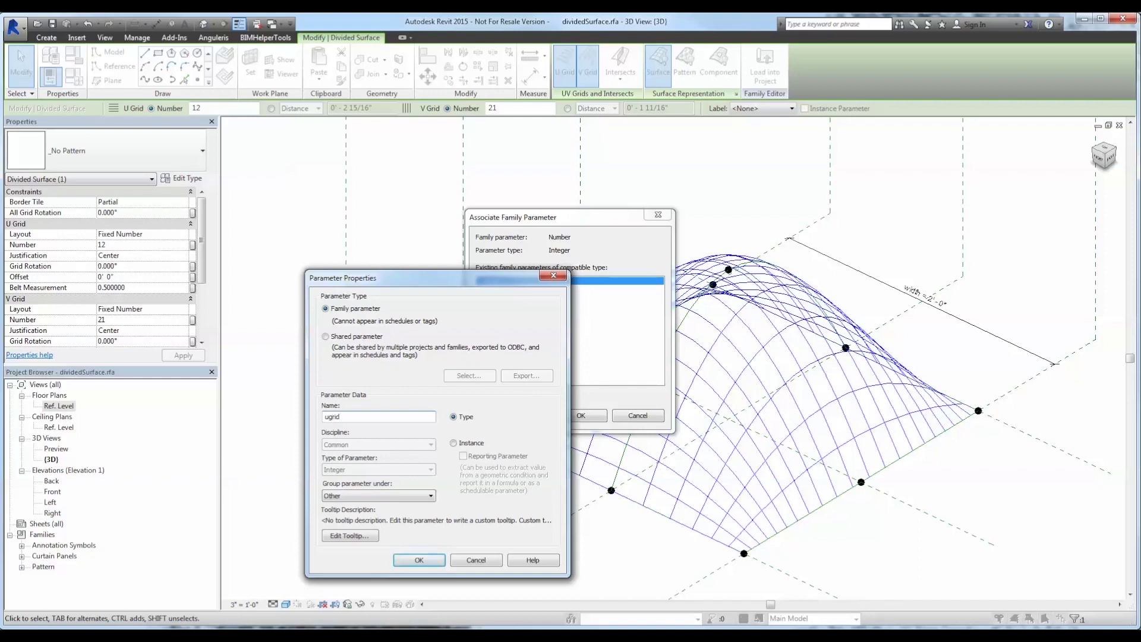
{"action": "key", "text": "Return"}
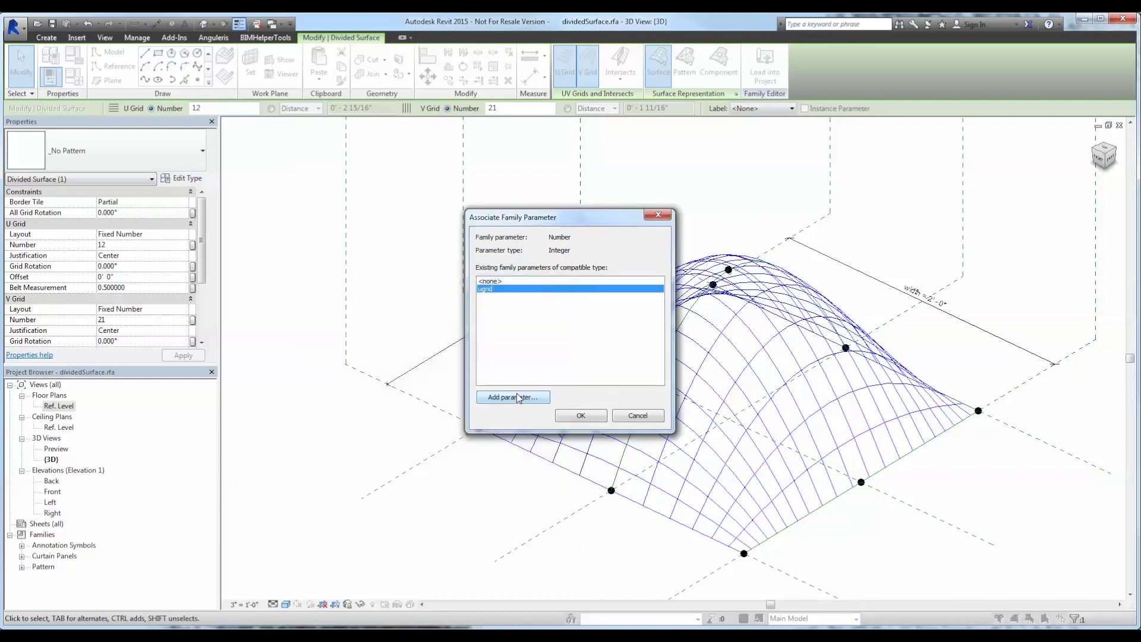
{"action": "left_click", "coordinate": [580, 416]}
Associate the divided surface's V grid number with a new type parameter named vgrid, and deselect the surface
{"action": "left_click", "coordinate": [193, 320]}
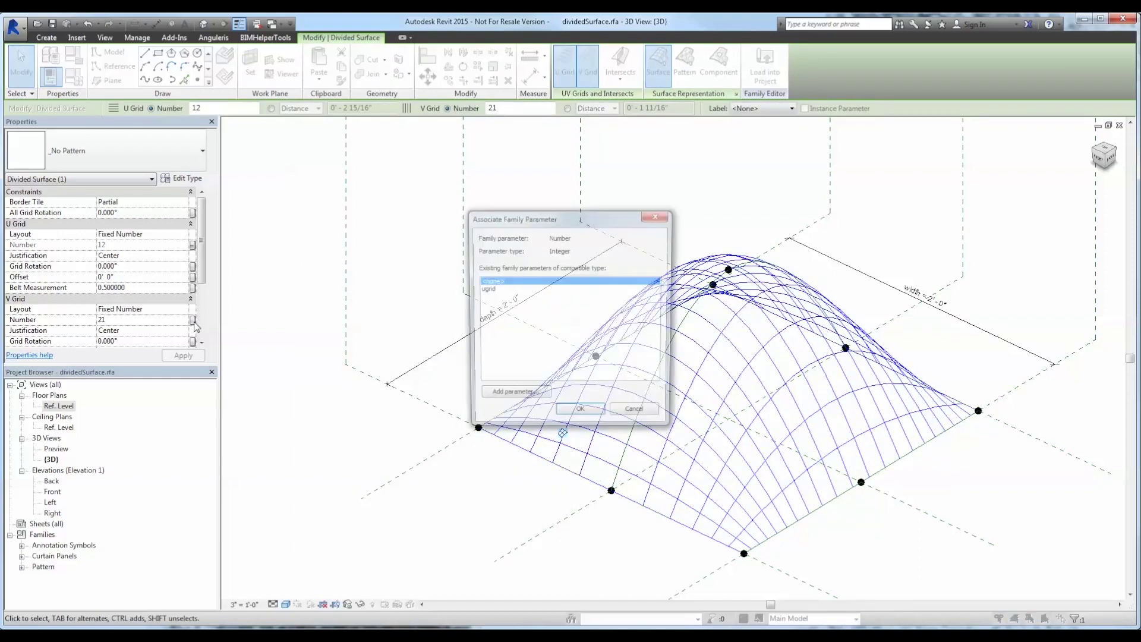
{"action": "left_click", "coordinate": [515, 392]}
{"action": "type", "text": "vgrid"}
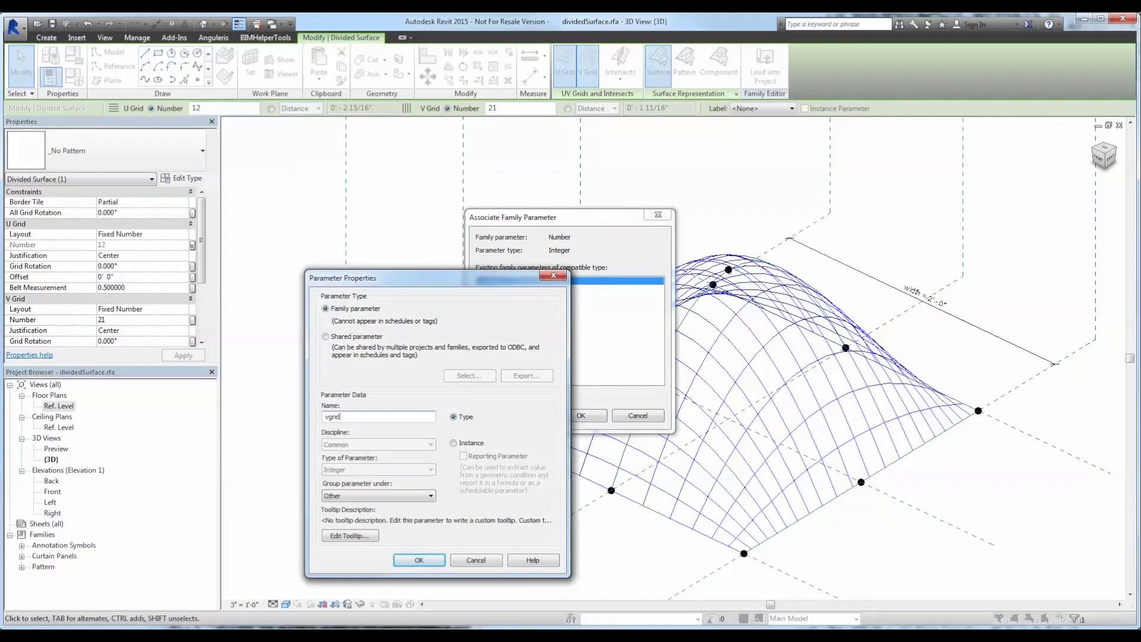
{"action": "key", "text": "Return"}
{"action": "left_click", "coordinate": [581, 415]}
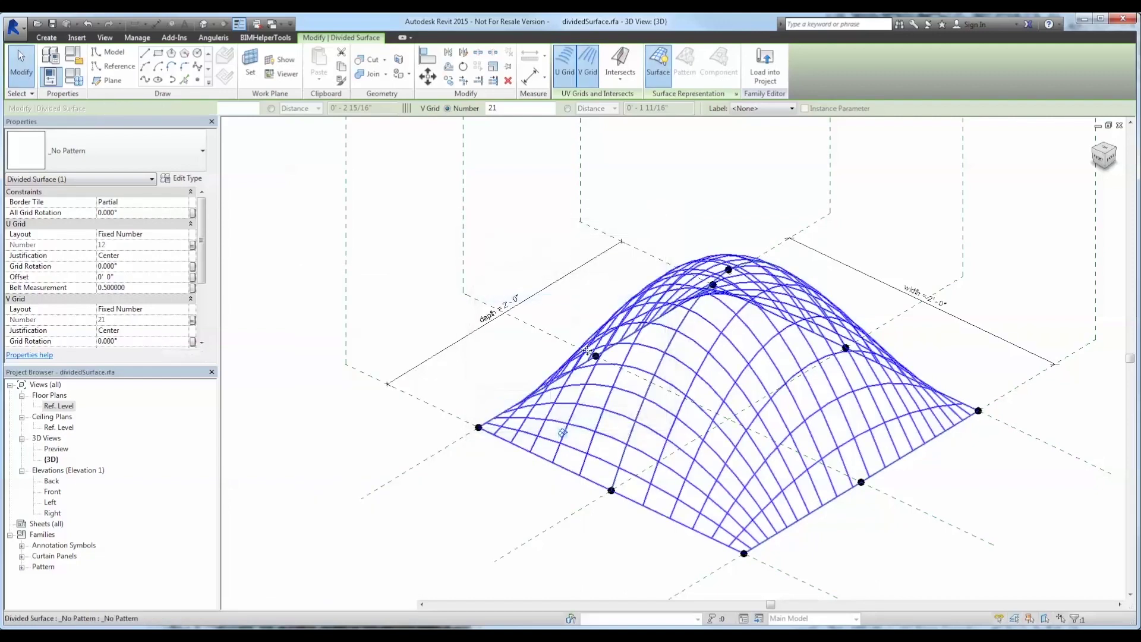
{"action": "left_click", "coordinate": [533, 246]}
Set both the ugrid and vgrid parameters to 6 in the family types and accept them
{"action": "key", "text": "f"}
{"action": "key", "text": "t"}
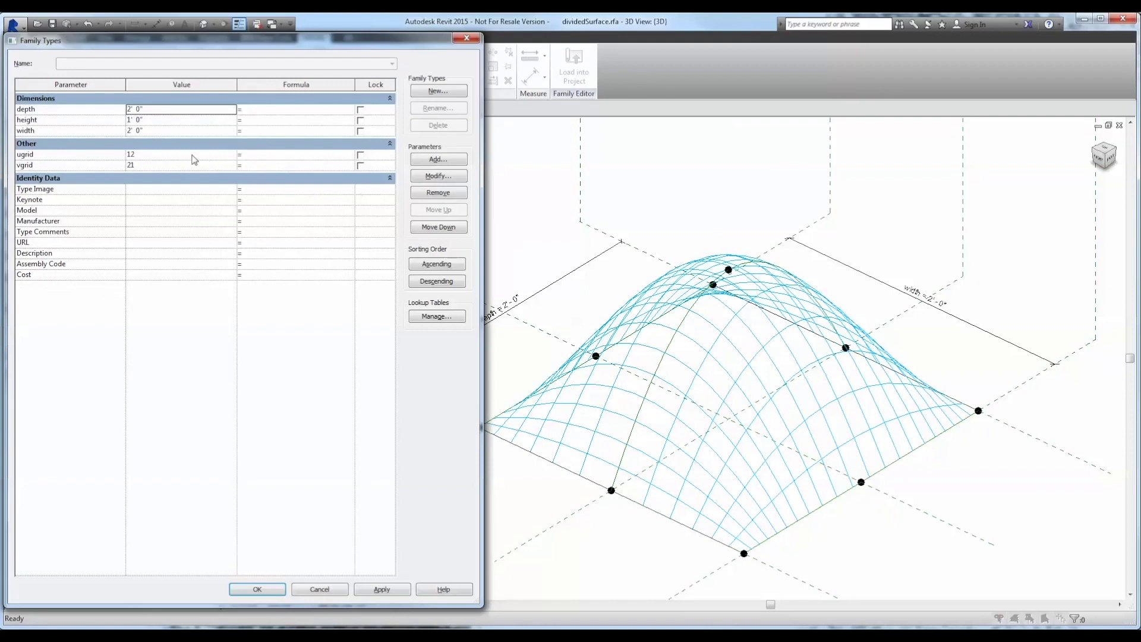
{"action": "left_click", "coordinate": [191, 166]}
{"action": "type", "text": "12"}
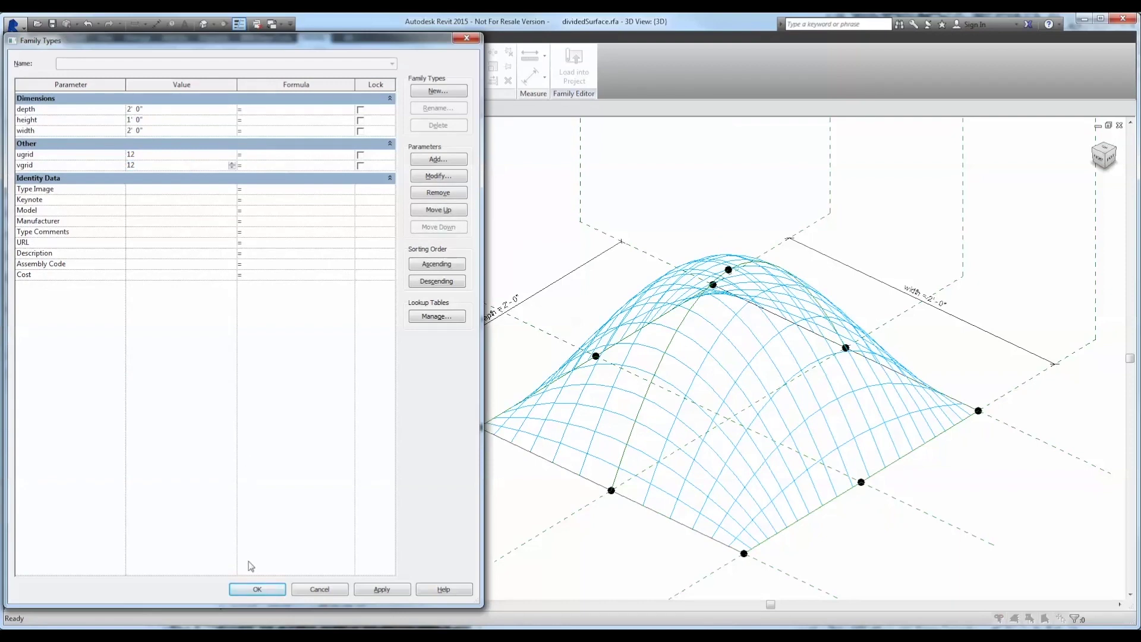
{"action": "type", "text": "6"}
{"action": "left_click", "coordinate": [152, 154]}
{"action": "type", "text": "6"}
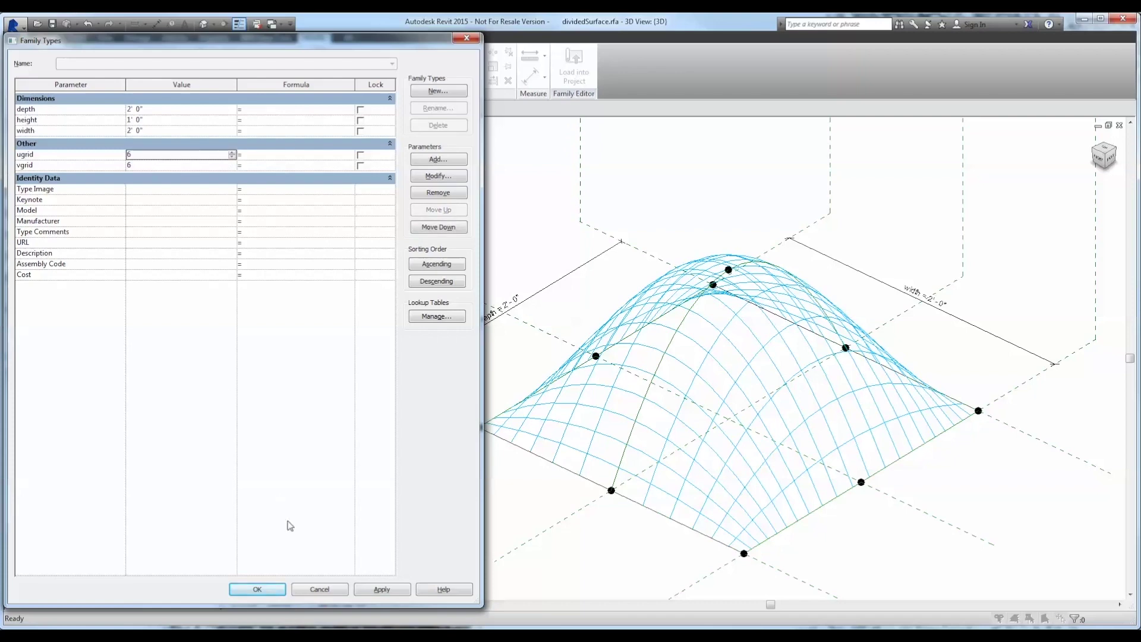
{"action": "left_click", "coordinate": [279, 588]}
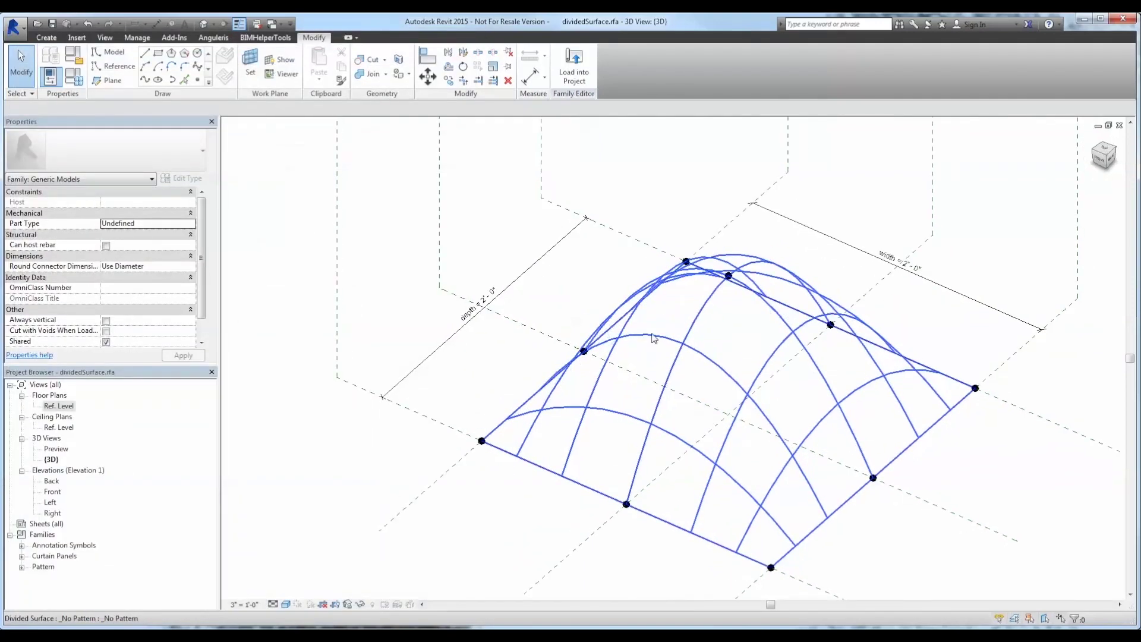
Apply the Rectangle aperature panel type to the divided surface and deselect it
{"action": "left_click", "coordinate": [654, 337]}
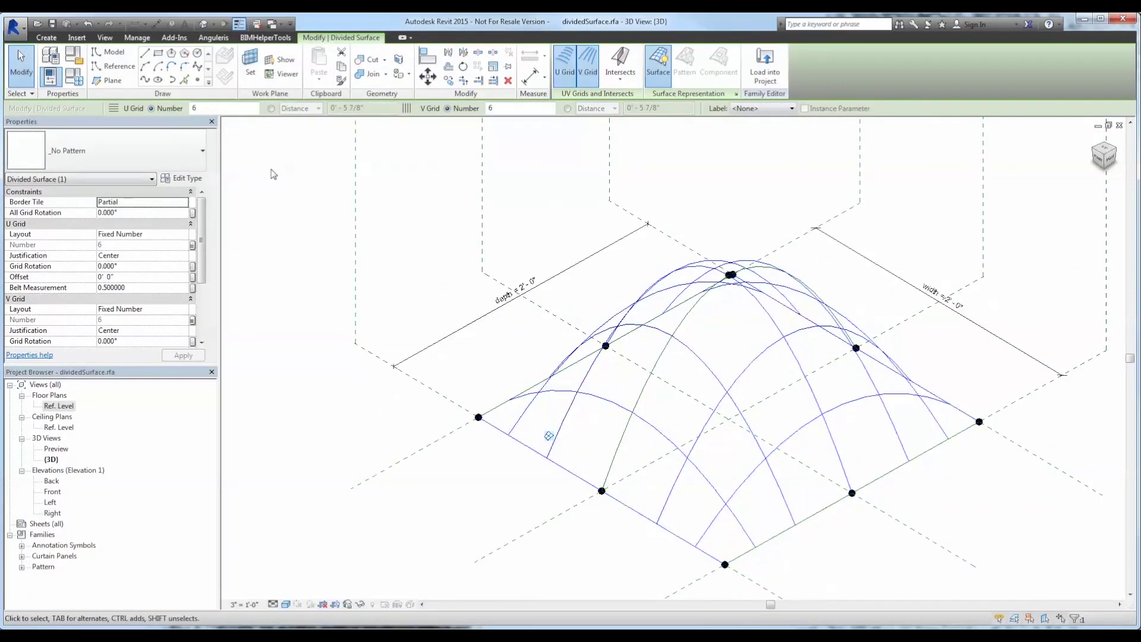
{"action": "left_click", "coordinate": [131, 152]}
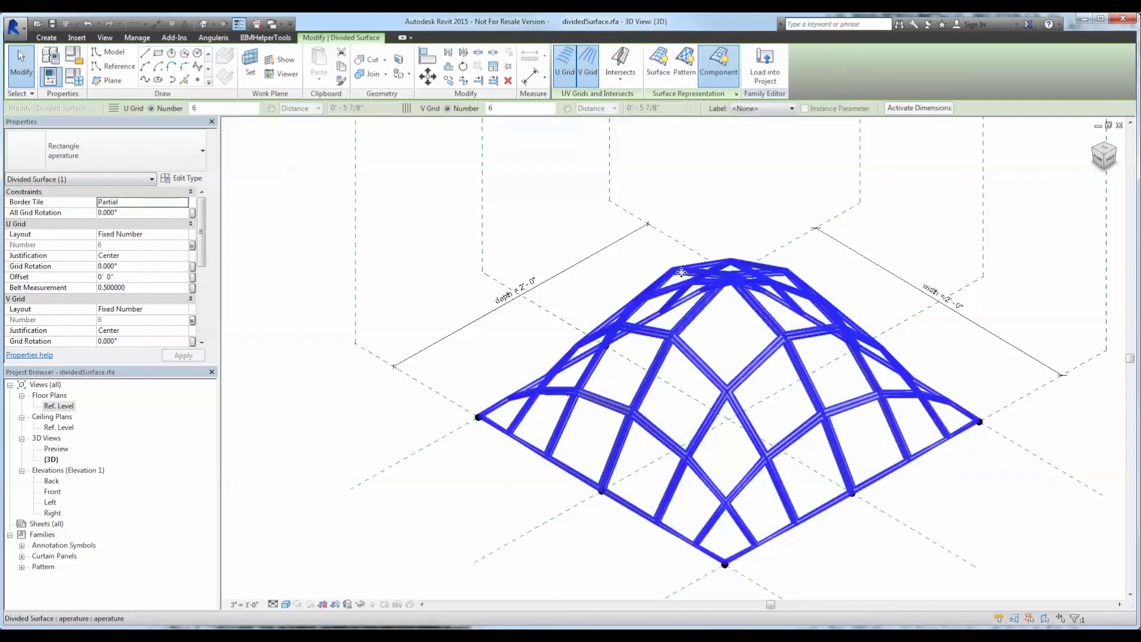
{"action": "middle_click_drag", "start_coordinate": [625, 277], "coordinate": [765, 247]}
{"action": "left_click", "coordinate": [695, 246]}
Set the family's width and depth parameters to 3' 0" and apply them to the model
{"action": "left_click", "coordinate": [73, 76]}
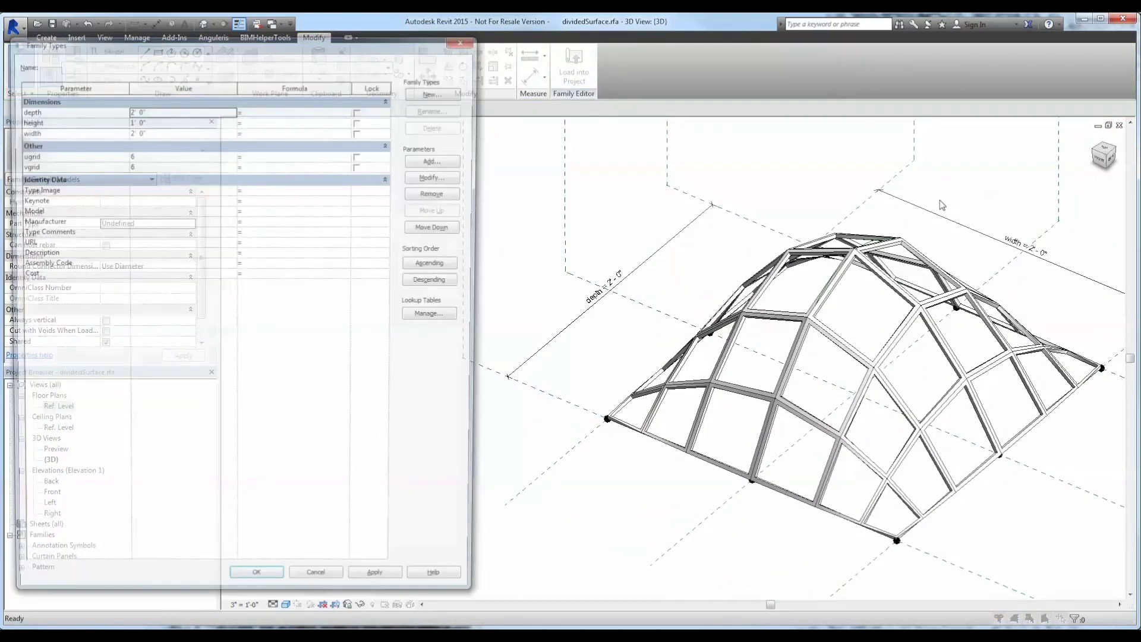
{"action": "left_click", "coordinate": [167, 131]}
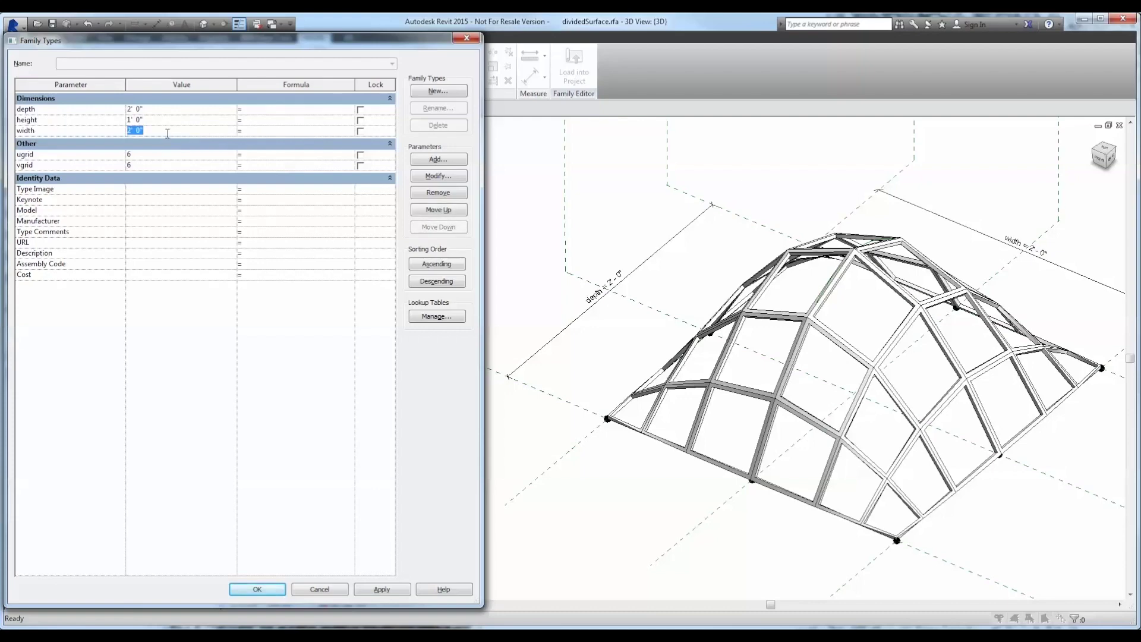
{"action": "type", "text": "3"}
{"action": "left_click", "coordinate": [174, 109]}
{"action": "type", "text": "3"}
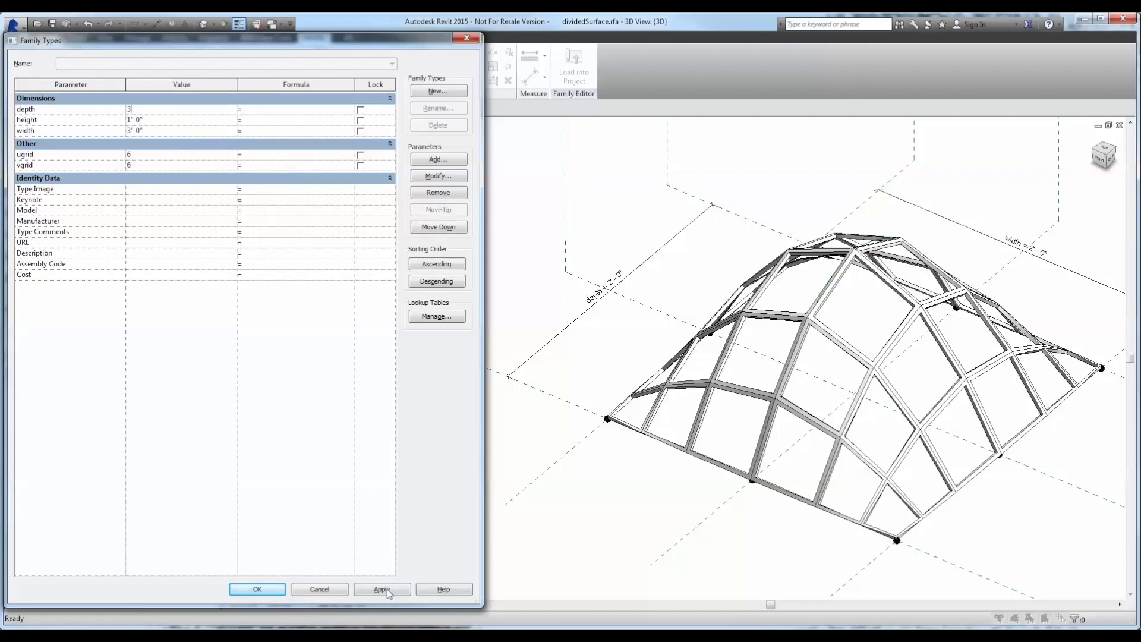
{"action": "left_click", "coordinate": [381, 589]}
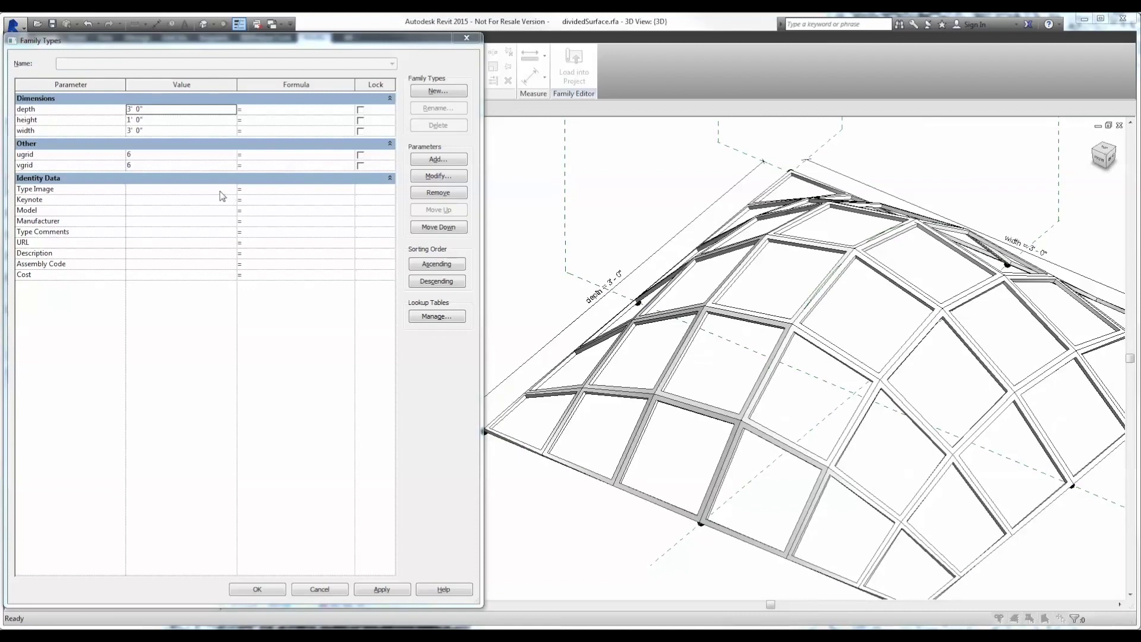
Set the vgrid parameter to 12 in the family types and apply it
{"action": "left_click", "coordinate": [189, 165]}
{"action": "type", "text": "12"}
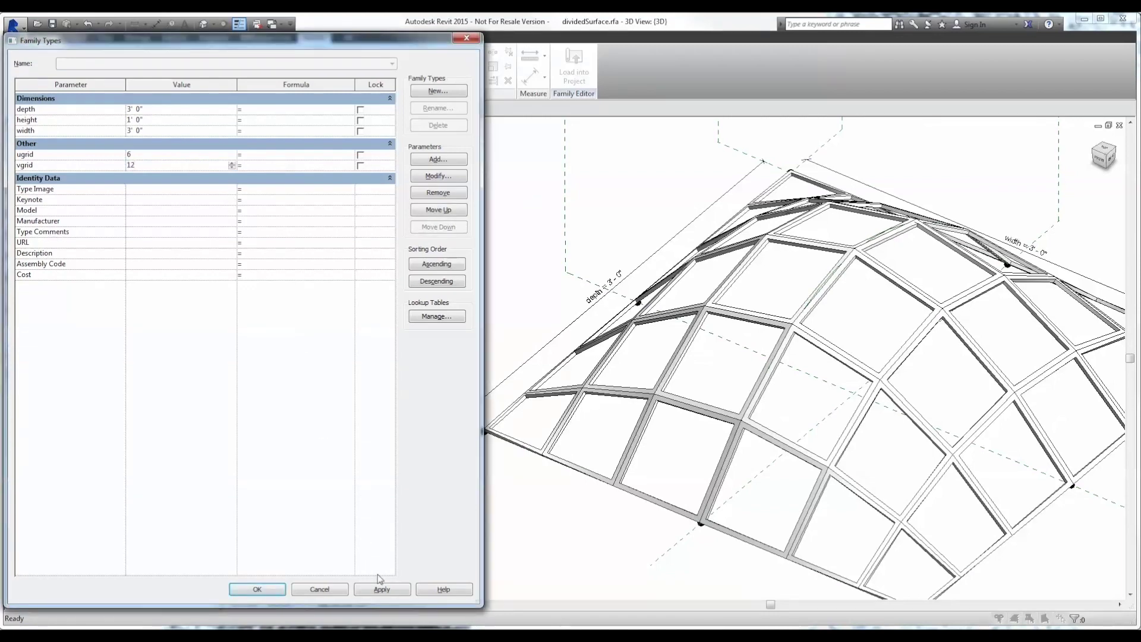
{"action": "left_click", "coordinate": [379, 584]}
Set the height parameter to 2' 0" and ugrid to 2, and accept the family types
{"action": "left_click", "coordinate": [191, 121]}
{"action": "type", "text": "2"}
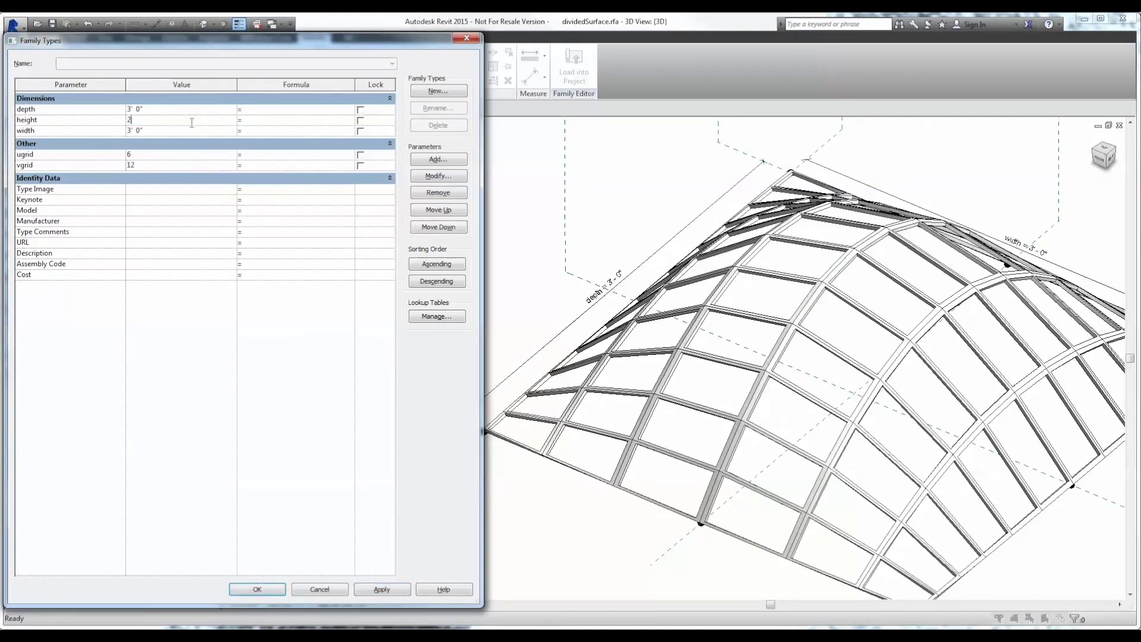
{"action": "left_click", "coordinate": [178, 154]}
{"action": "type", "text": "2"}
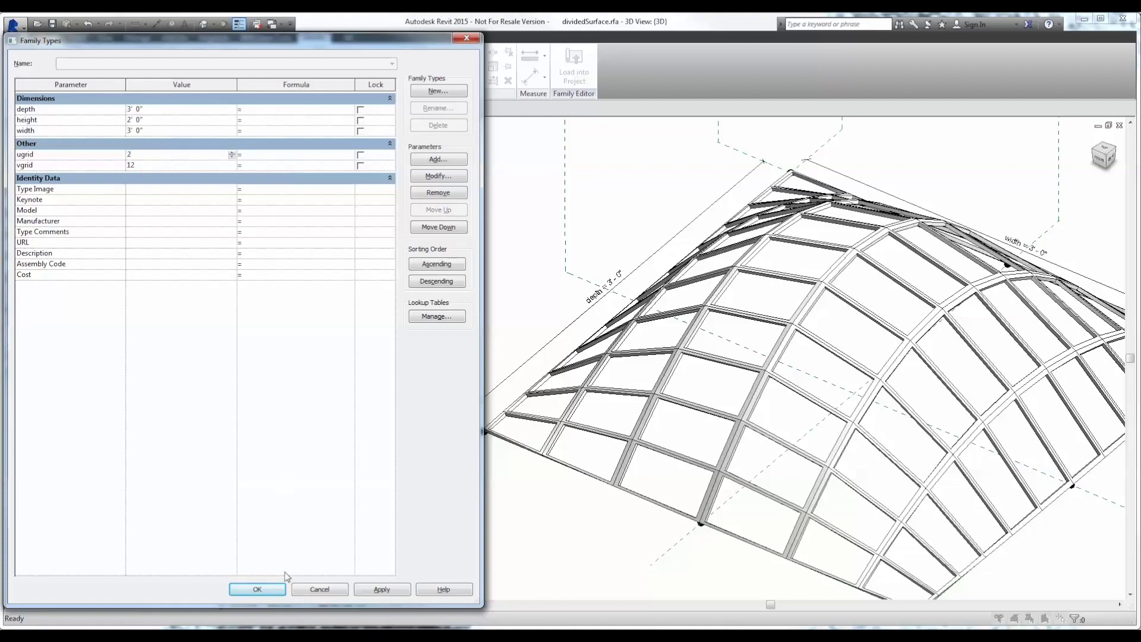
{"action": "left_click", "coordinate": [257, 589]}
Set the aperature curtain panel type's thickness to 1" through one of the surface's panels, and deselect the panel
{"action": "middle_click_drag", "start_coordinate": [582, 297], "coordinate": [642, 290], "text": "shift"}
{"action": "key", "text": "Tab"}
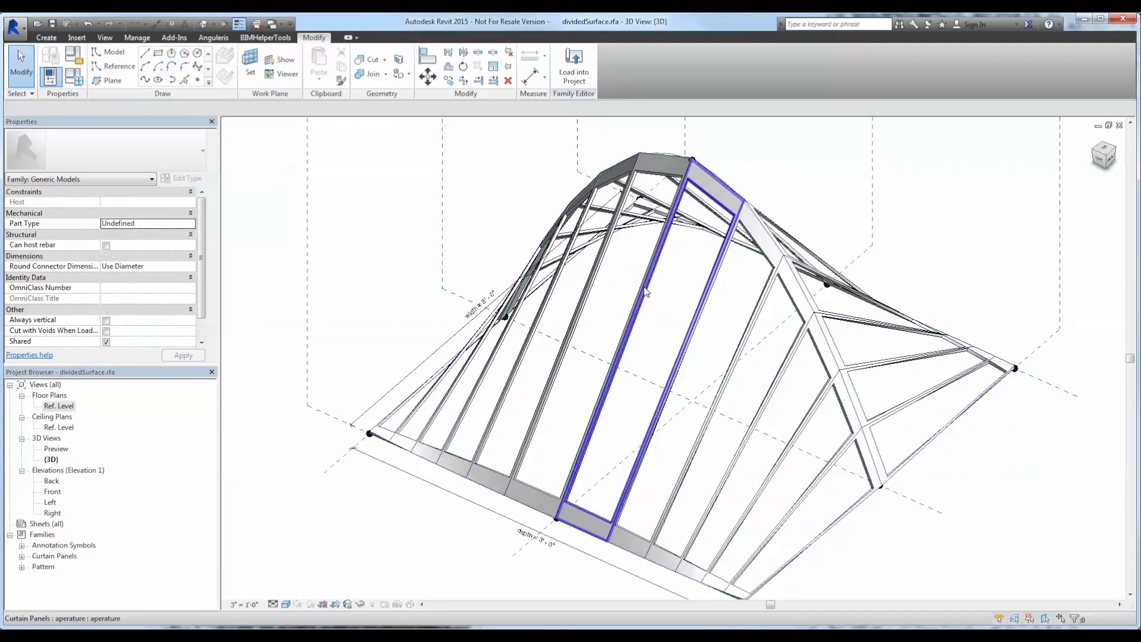
{"action": "left_click", "coordinate": [643, 289]}
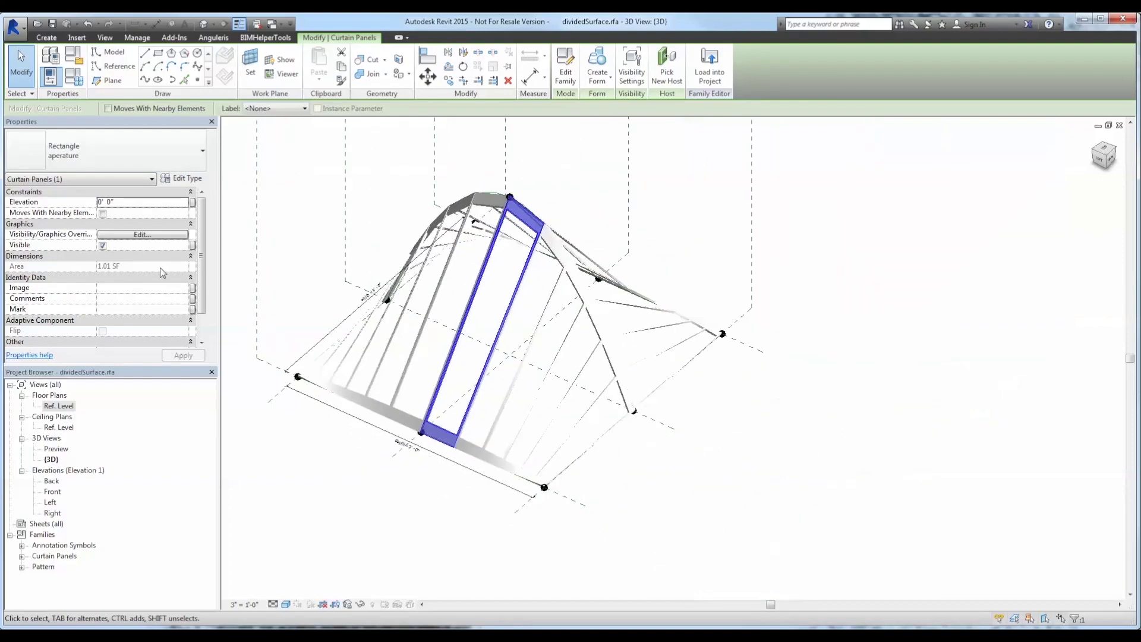
{"action": "left_click", "coordinate": [181, 178]}
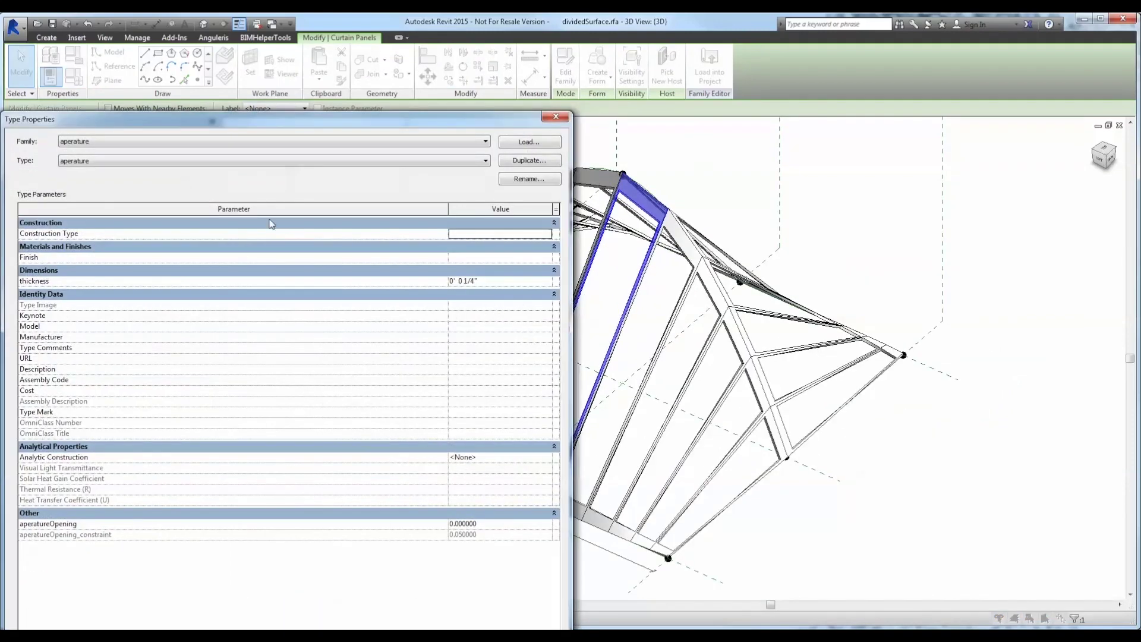
{"action": "left_click", "coordinate": [494, 281]}
{"action": "type", "text": "1\""}
{"action": "key", "text": "Return"}
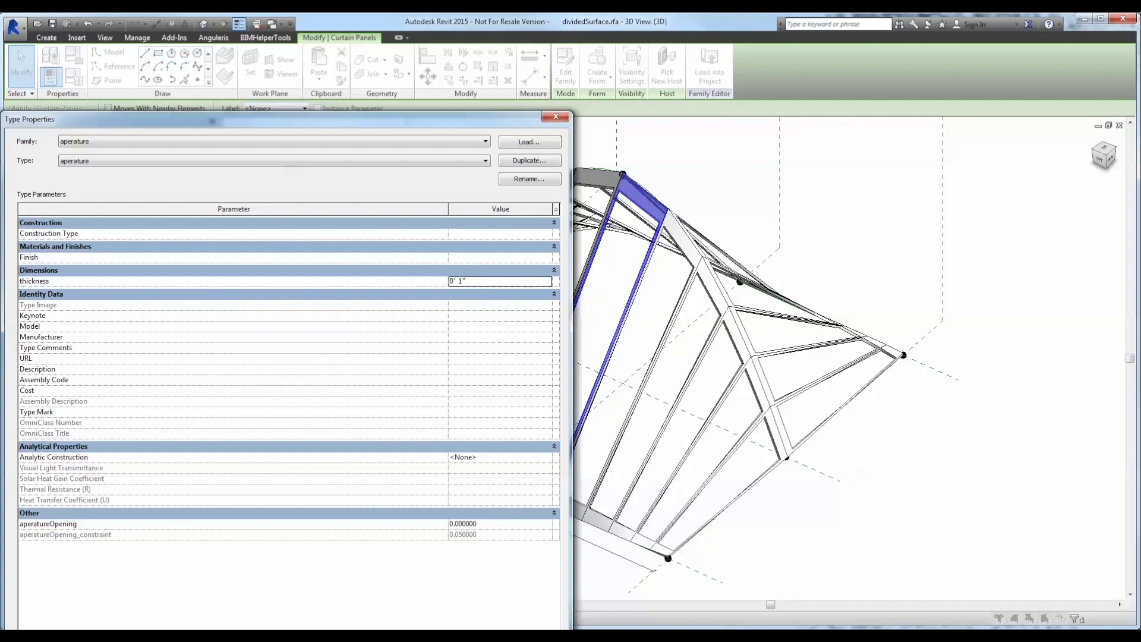
{"action": "key", "text": "Return"}
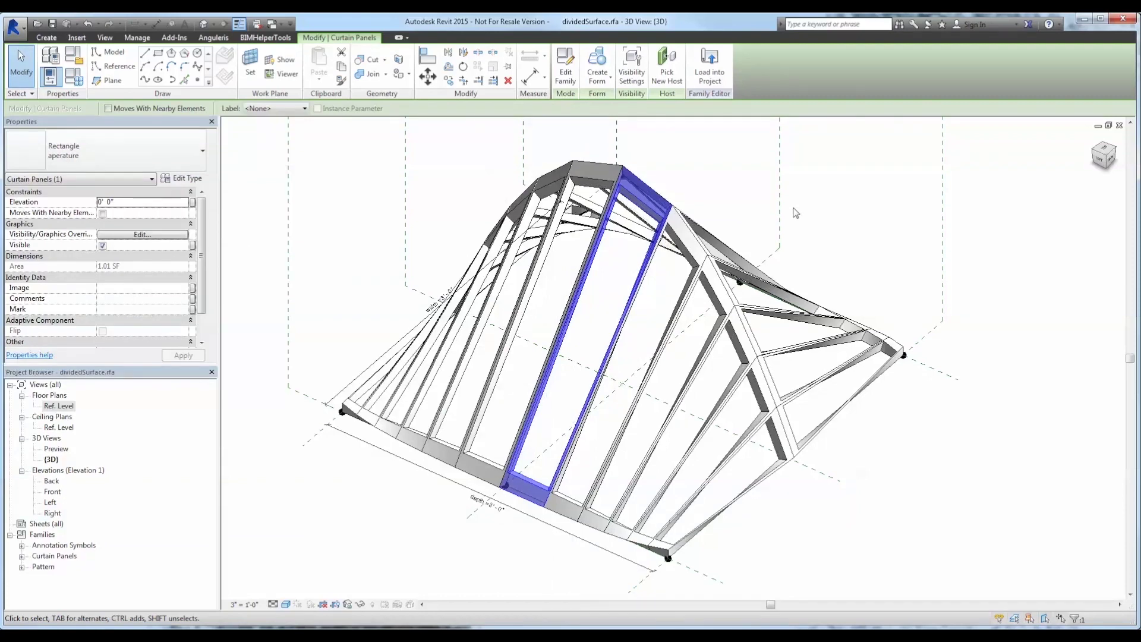
{"action": "left_click", "coordinate": [837, 271]}
Set the aperatureOpening type parameter of the aperature curtain panel to 1
{"action": "scroll", "coordinate": [896, 262], "scroll_direction": "up", "scroll_amount": 3}
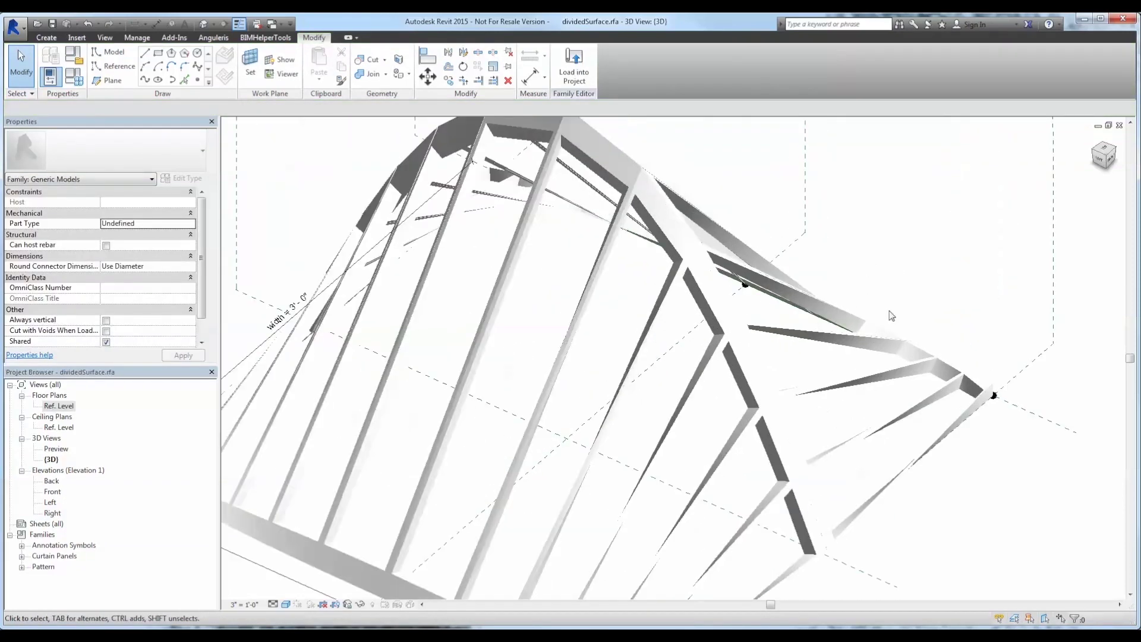
{"action": "left_click", "coordinate": [891, 355]}
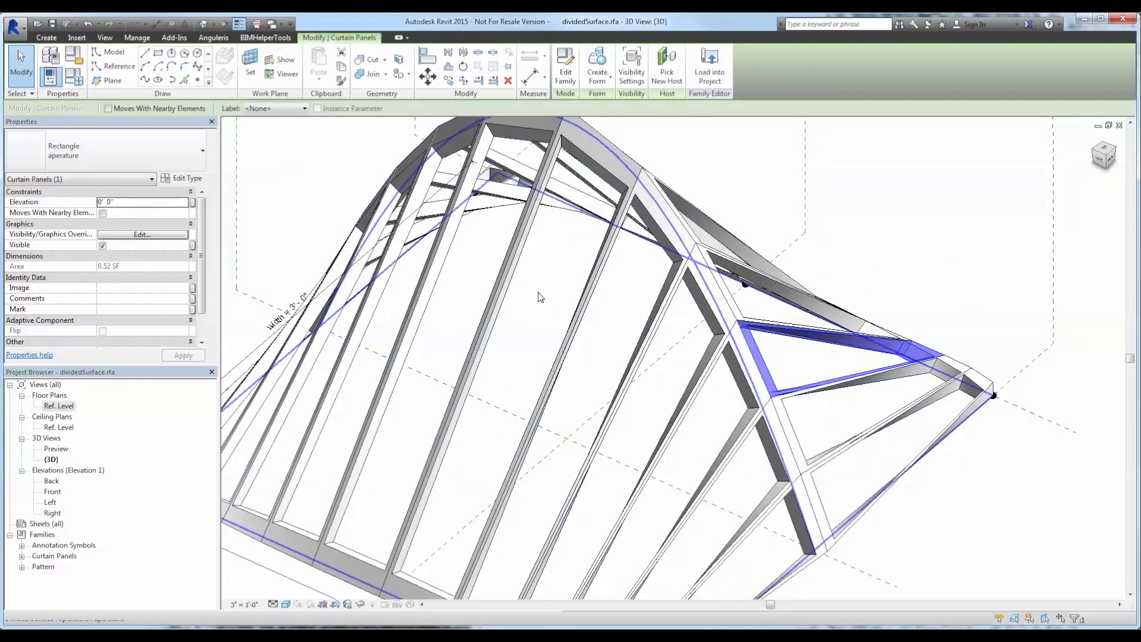
{"action": "left_click", "coordinate": [181, 178]}
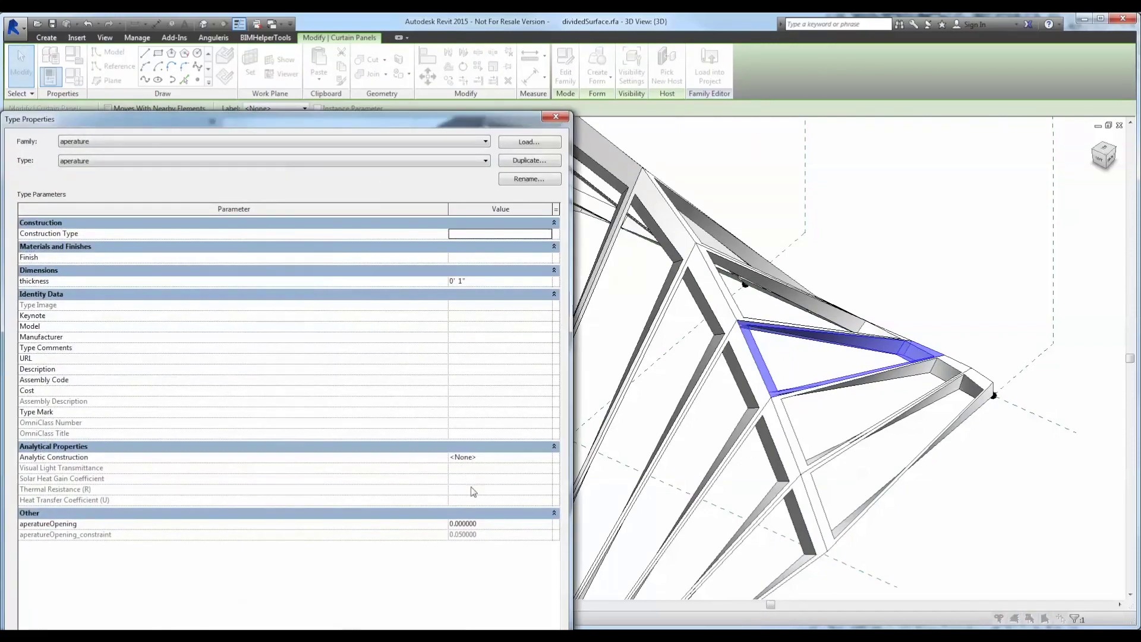
{"action": "left_click", "coordinate": [491, 525]}
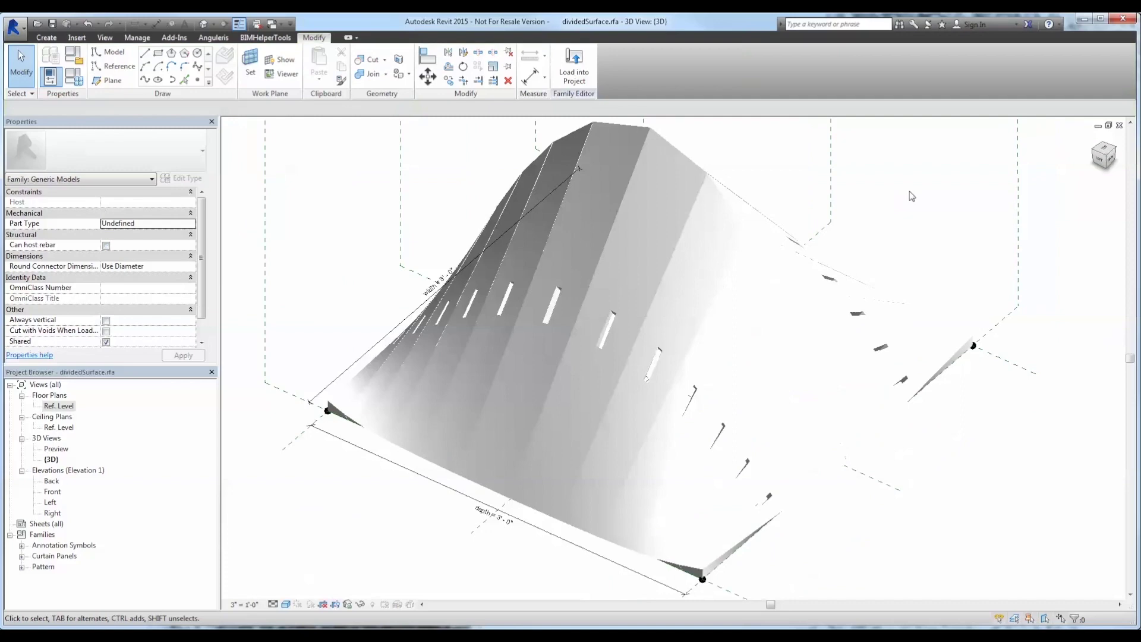
Increase the aperature curtain panel type's thickness, set its aperatureOpening to 0.1, and deselect the panel
{"action": "middle_click_drag", "start_coordinate": [910, 192], "coordinate": [571, 244], "text": "shift"}
{"action": "key", "text": "Tab"}
{"action": "key", "text": "Tab"}
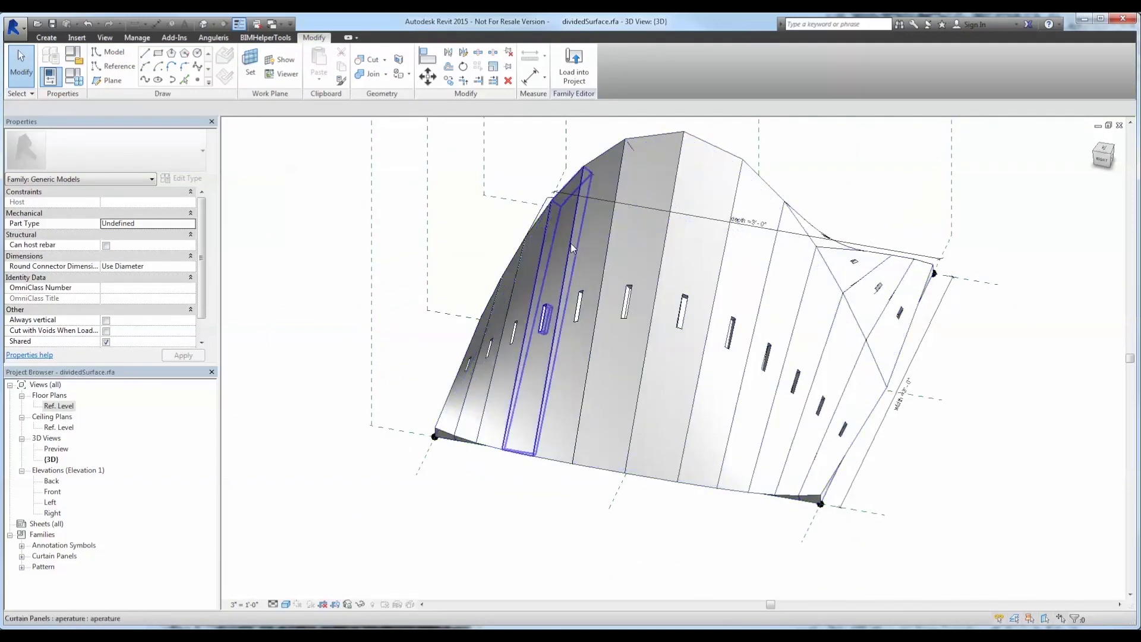
{"action": "left_click", "coordinate": [571, 244]}
{"action": "left_click", "coordinate": [186, 178]}
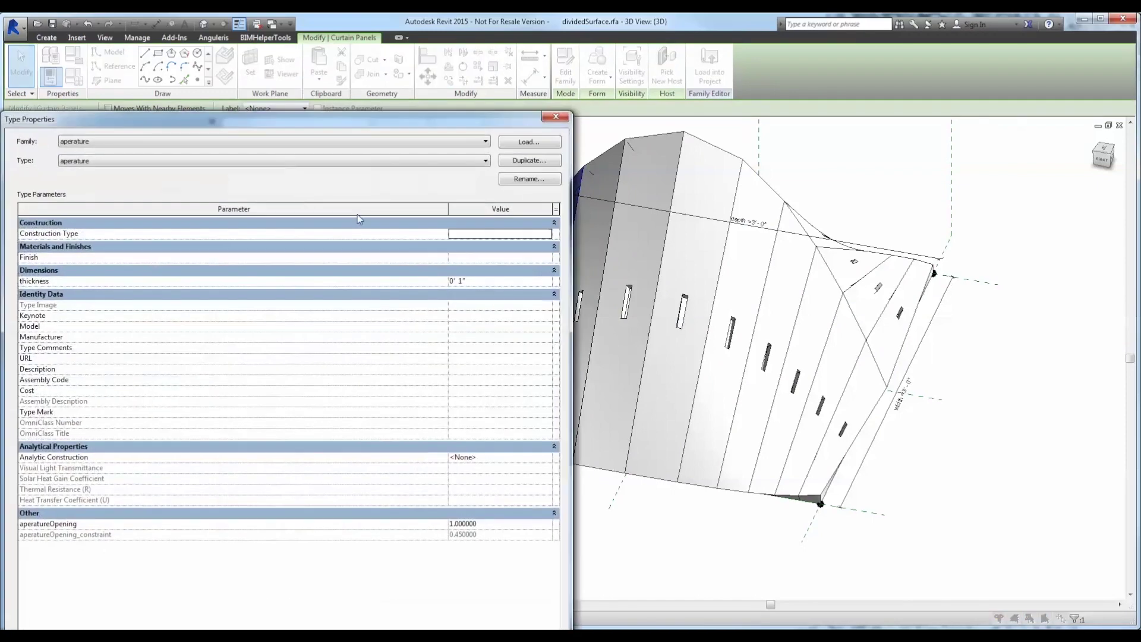
{"action": "left_click", "coordinate": [472, 282]}
{"action": "left_click", "coordinate": [488, 524]}
{"action": "key", "text": "BackSpace"}
{"action": "type", "text": ".1"}
{"action": "key", "text": "Return"}
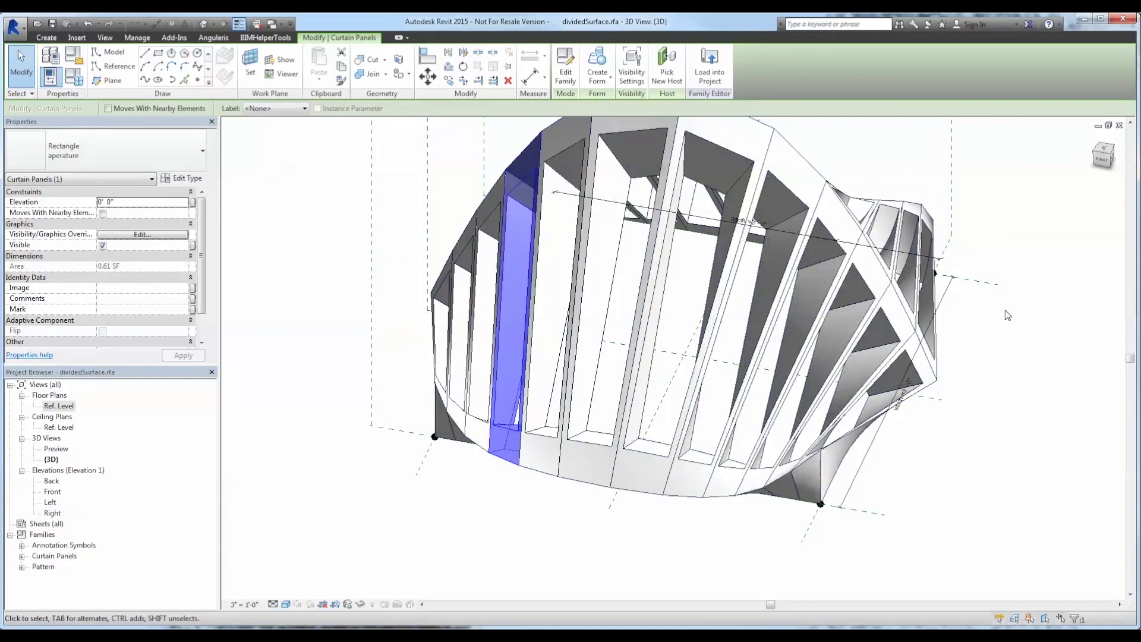
{"action": "middle_click_drag", "start_coordinate": [671, 244], "coordinate": [916, 230], "text": "shift"}
{"action": "middle_click_drag", "start_coordinate": [529, 222], "coordinate": [892, 280]}
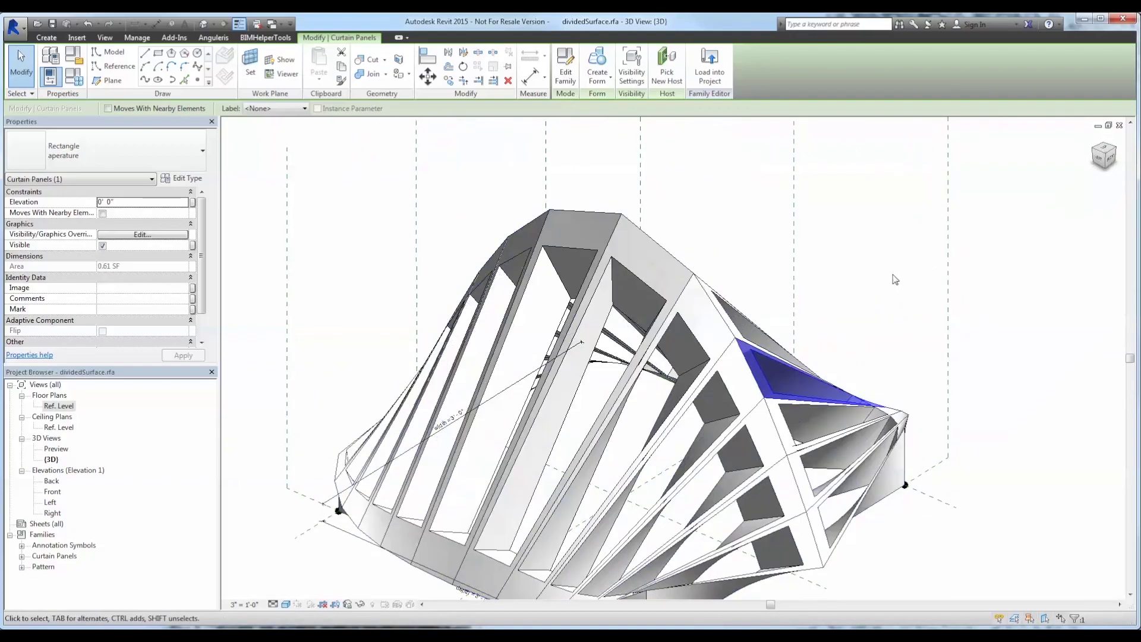
{"action": "left_click", "coordinate": [891, 280]}
Temporarily isolate one long aperature curtain panel running from the surface's peak down to its base
{"action": "left_click", "coordinate": [600, 275]}
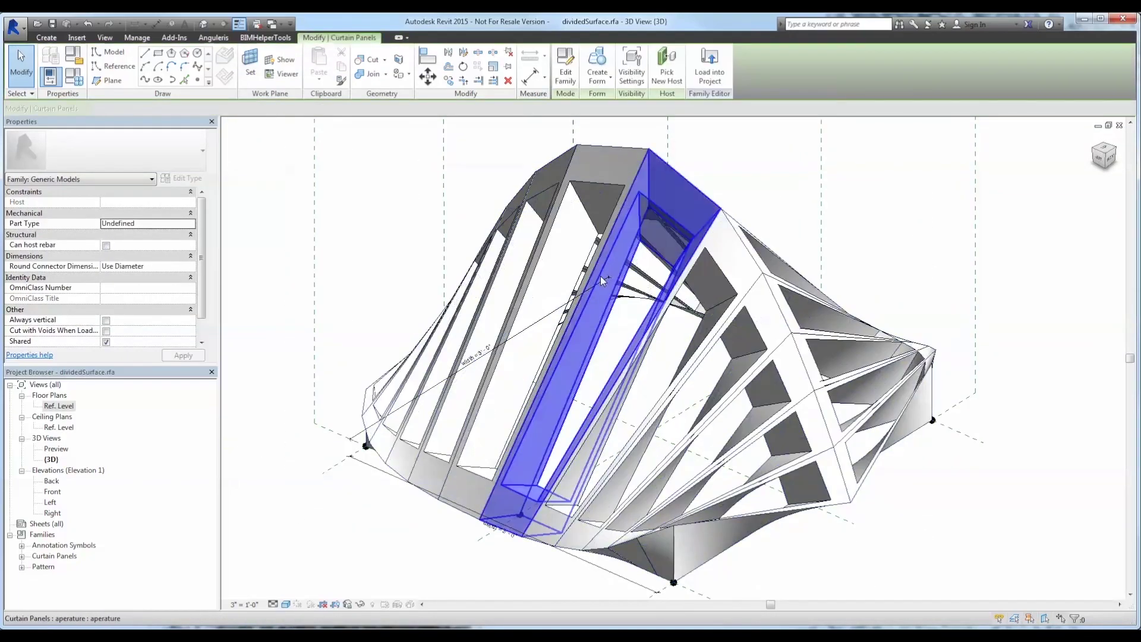
{"action": "key", "text": "h"}
{"action": "key", "text": "i"}
{"action": "middle_click_drag", "start_coordinate": [767, 377], "coordinate": [692, 341], "text": "shift"}
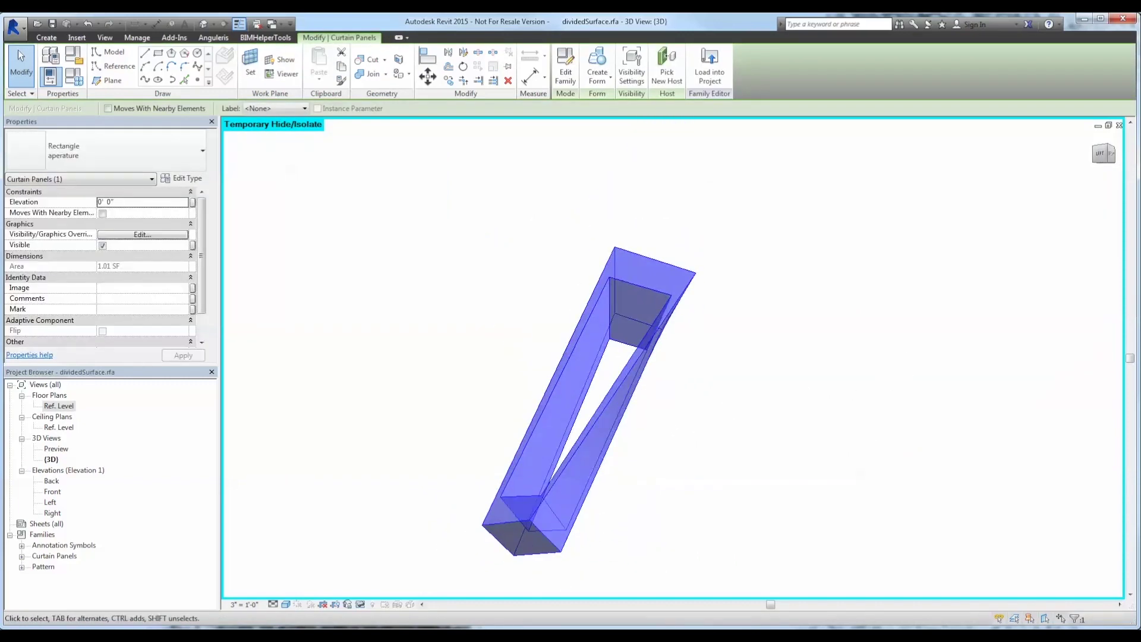